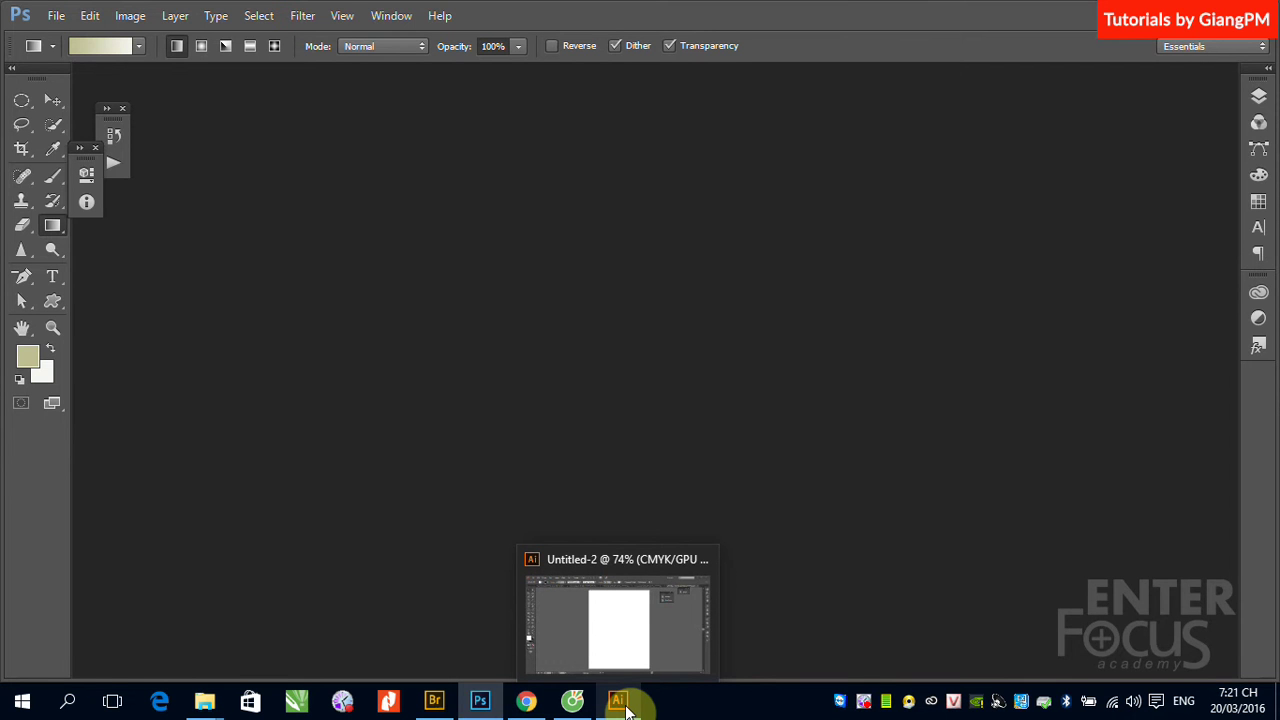
Step: Switch from Photoshop to the blank Untitled-2 document in Illustrator
click(626, 706)
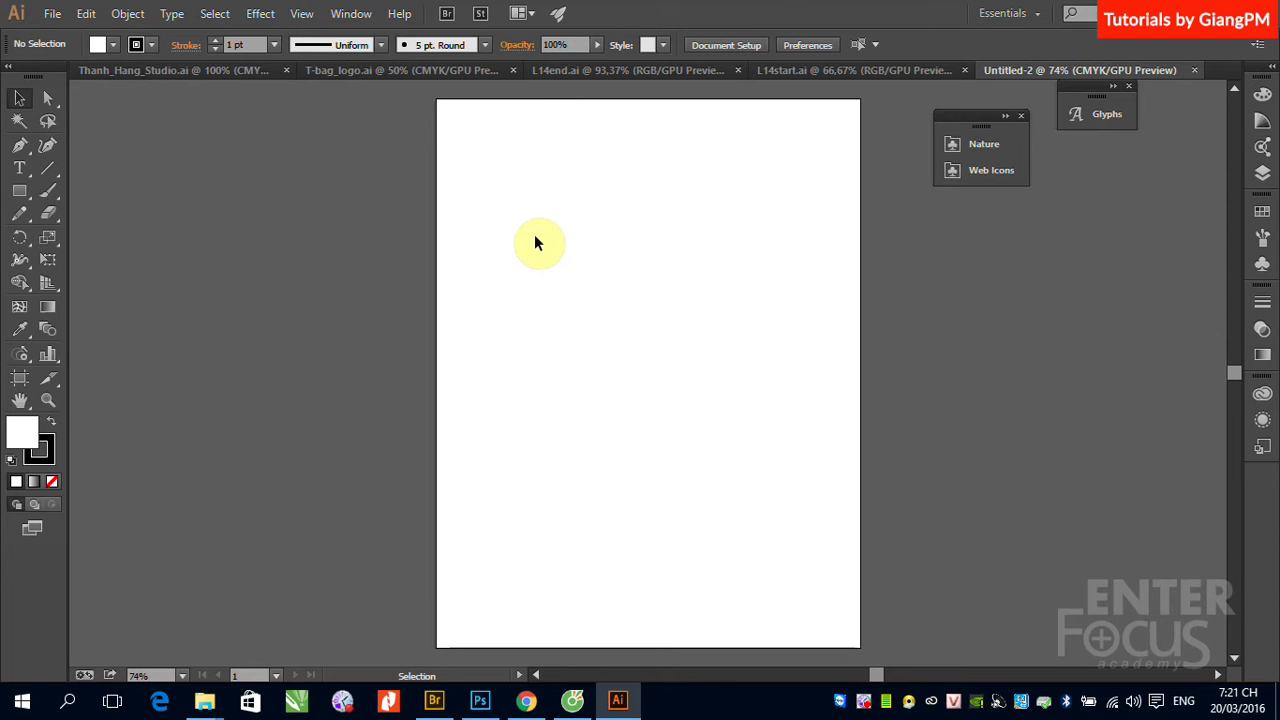
Step: Pick 11-flat-heroes.jpg from E:\2016 to place as a linked image
click(52, 14)
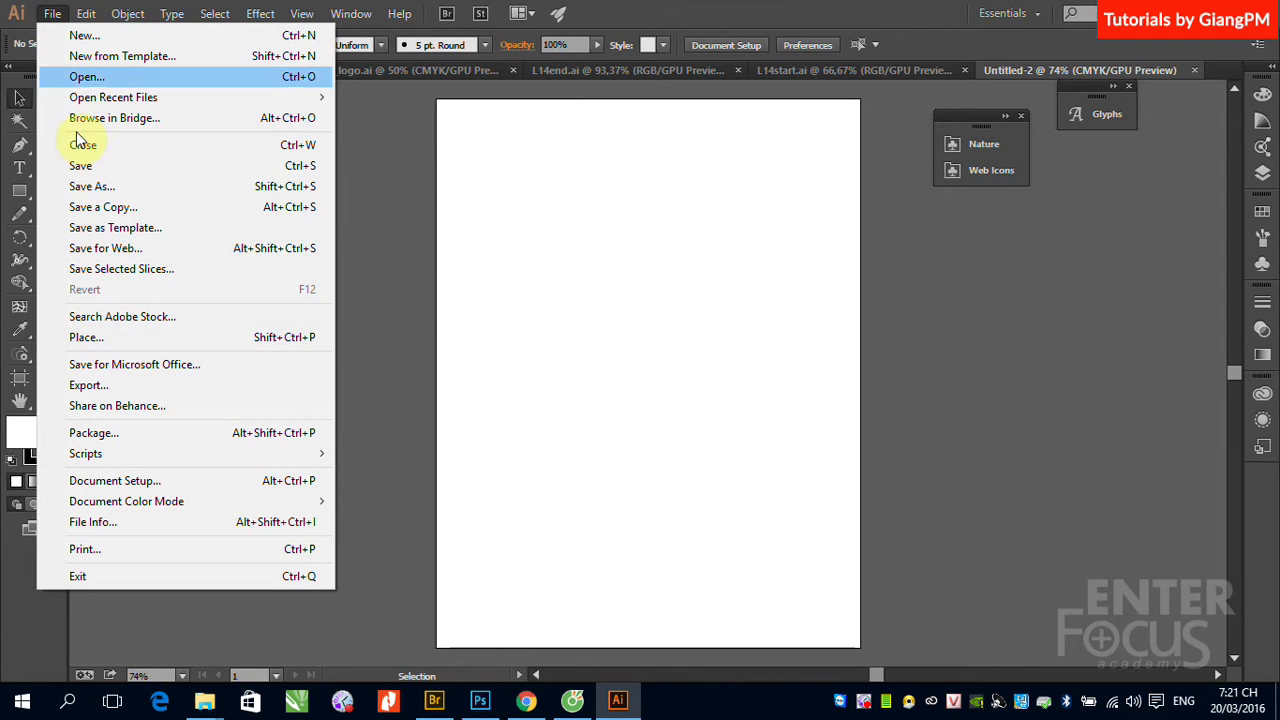
click(91, 340)
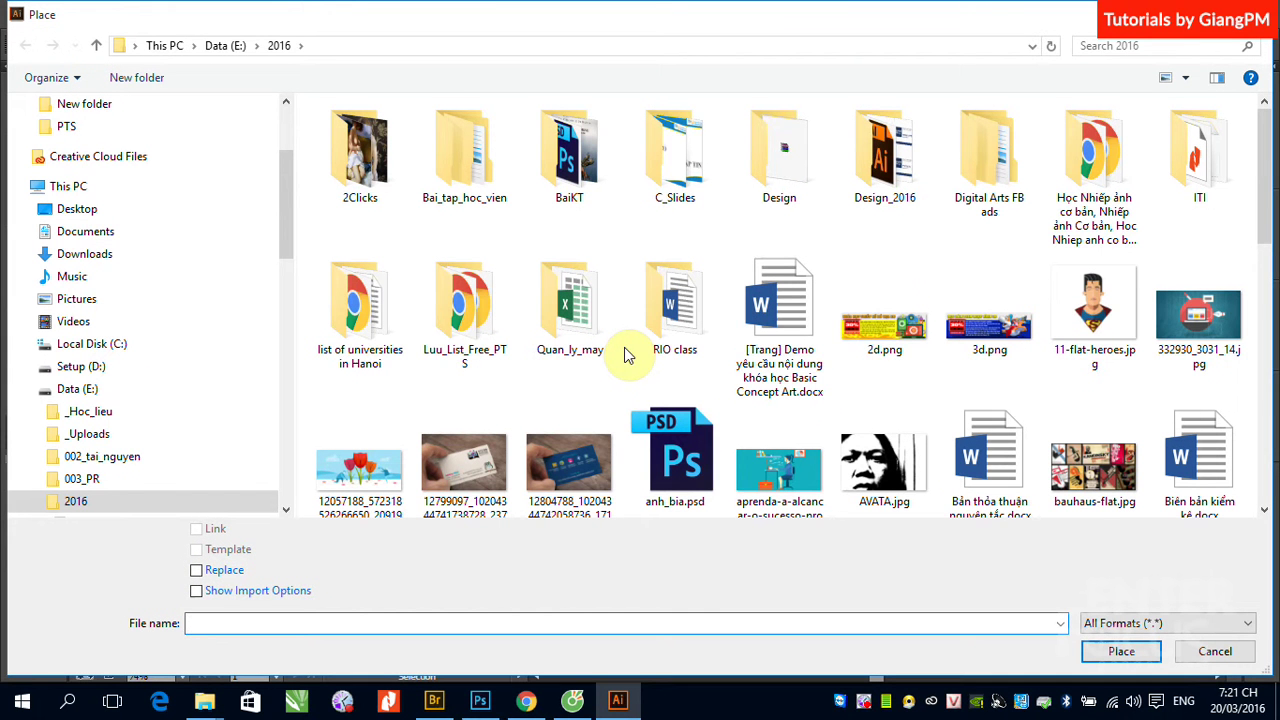
click(1090, 310)
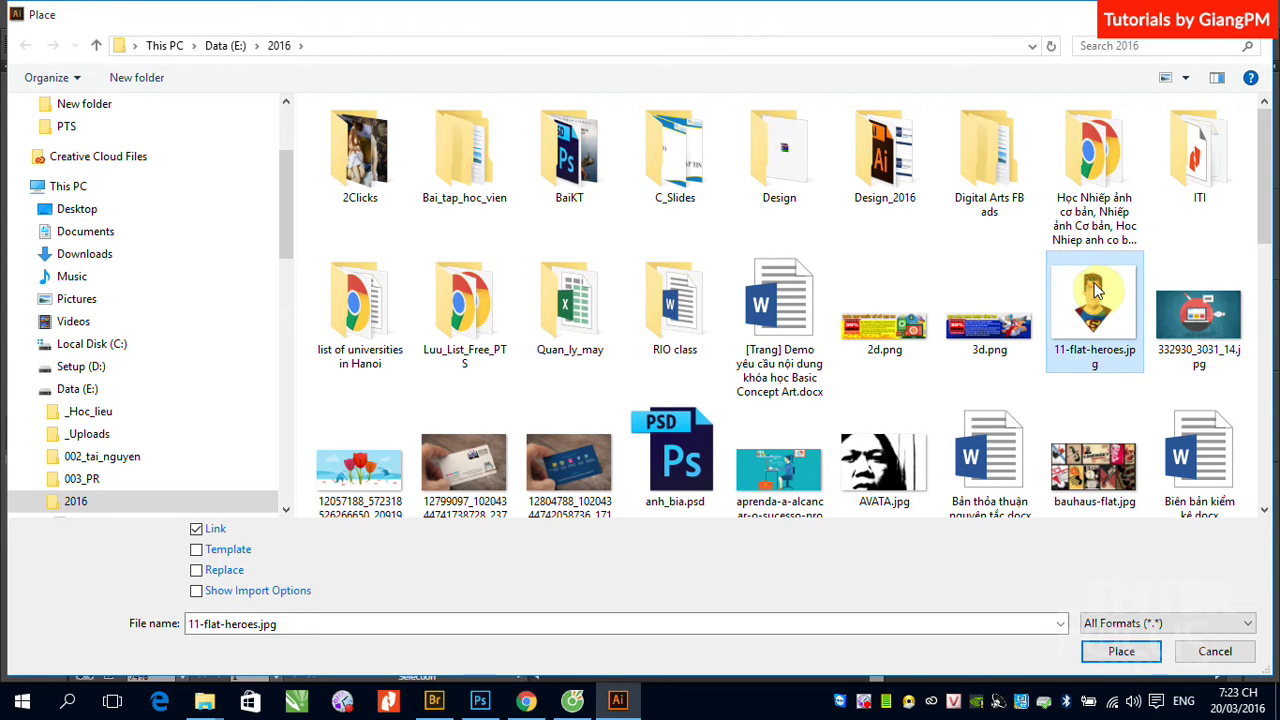
Step: Place the linked Superman image on the artboard and move it up and left
click(1120, 650)
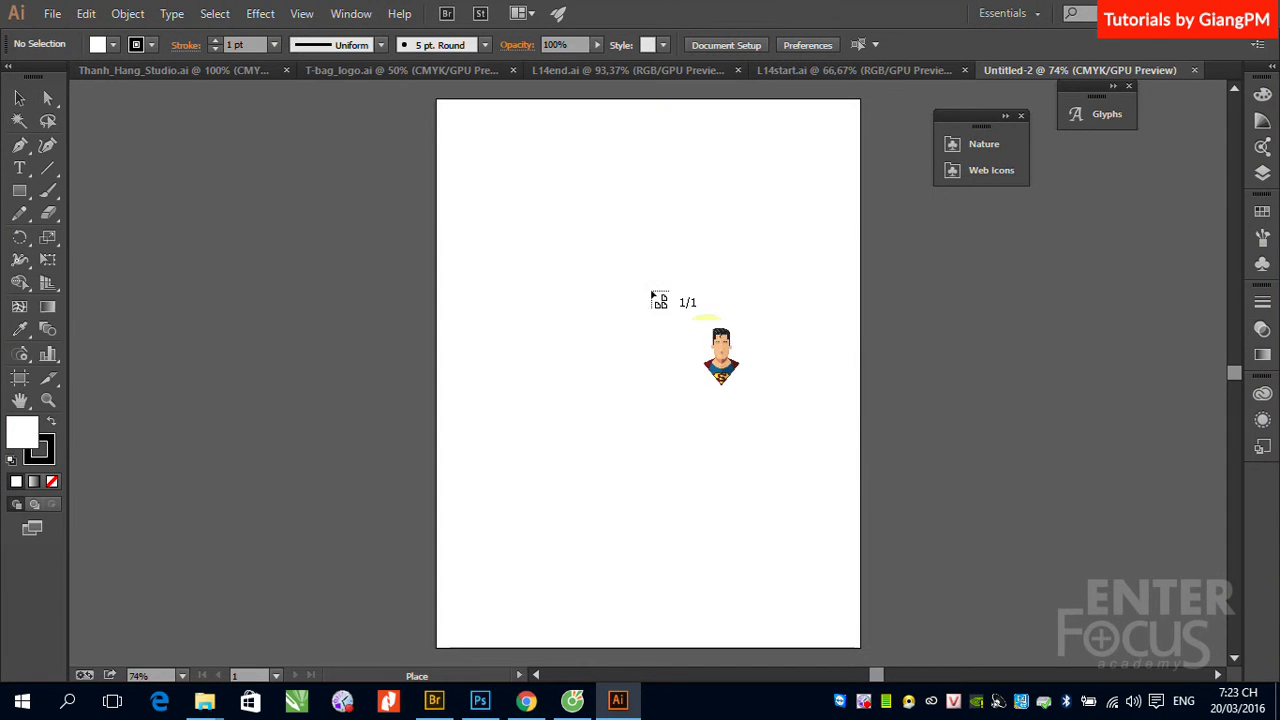
click(547, 236)
drag(743, 354, 672, 313)
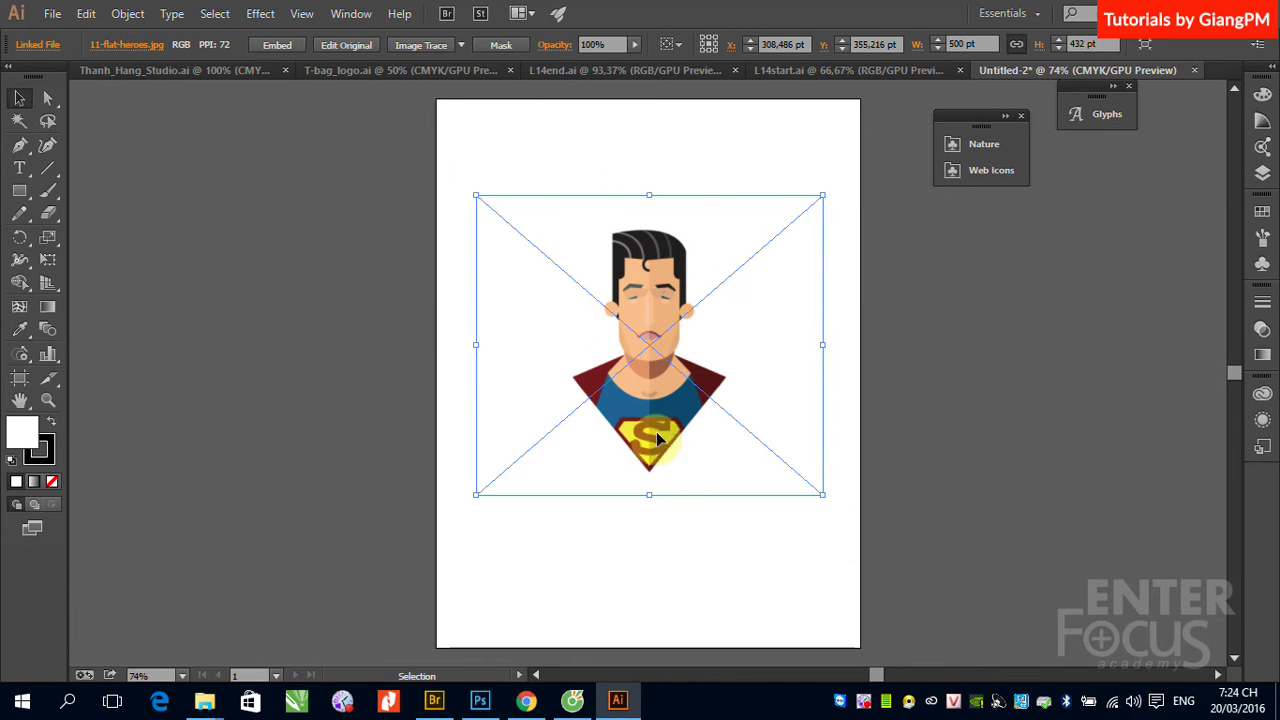
Step: Draw two rectangles side by side below the Superman image
click(20, 192)
drag(474, 538, 574, 631)
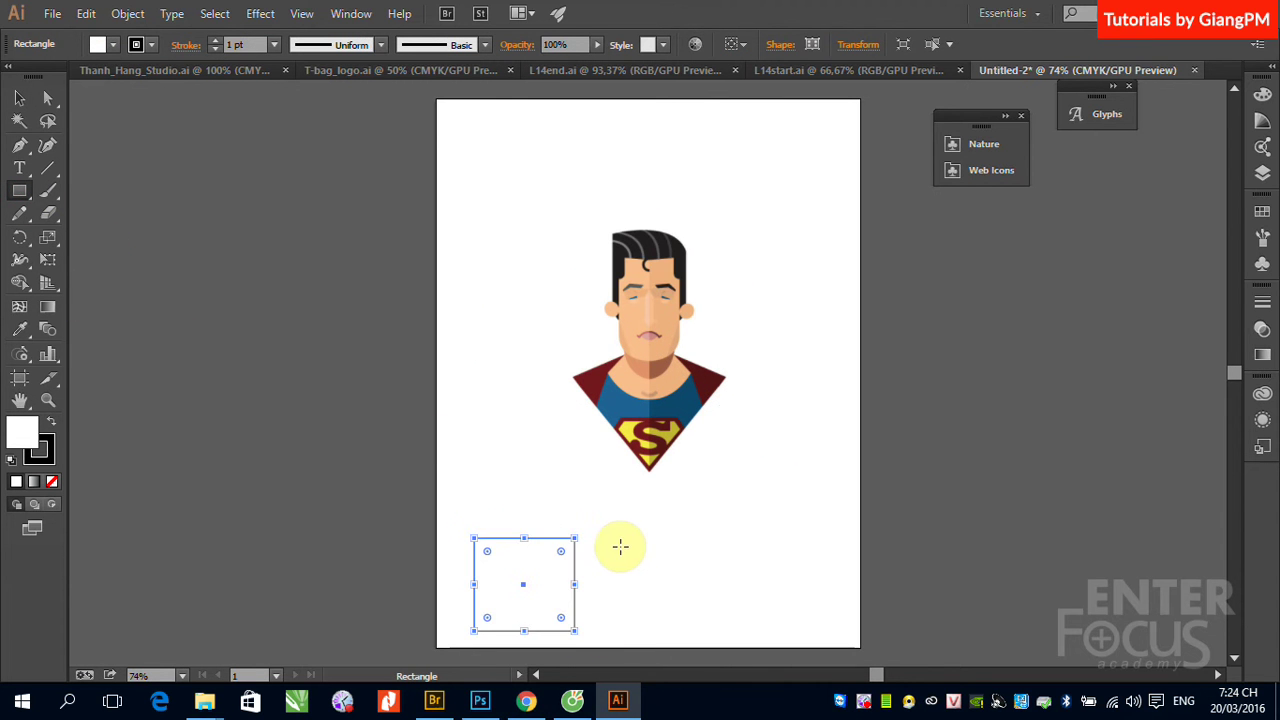
drag(617, 539, 727, 622)
Step: Fill the right rectangle red and the left one dark blue from Swatches
click(22, 100)
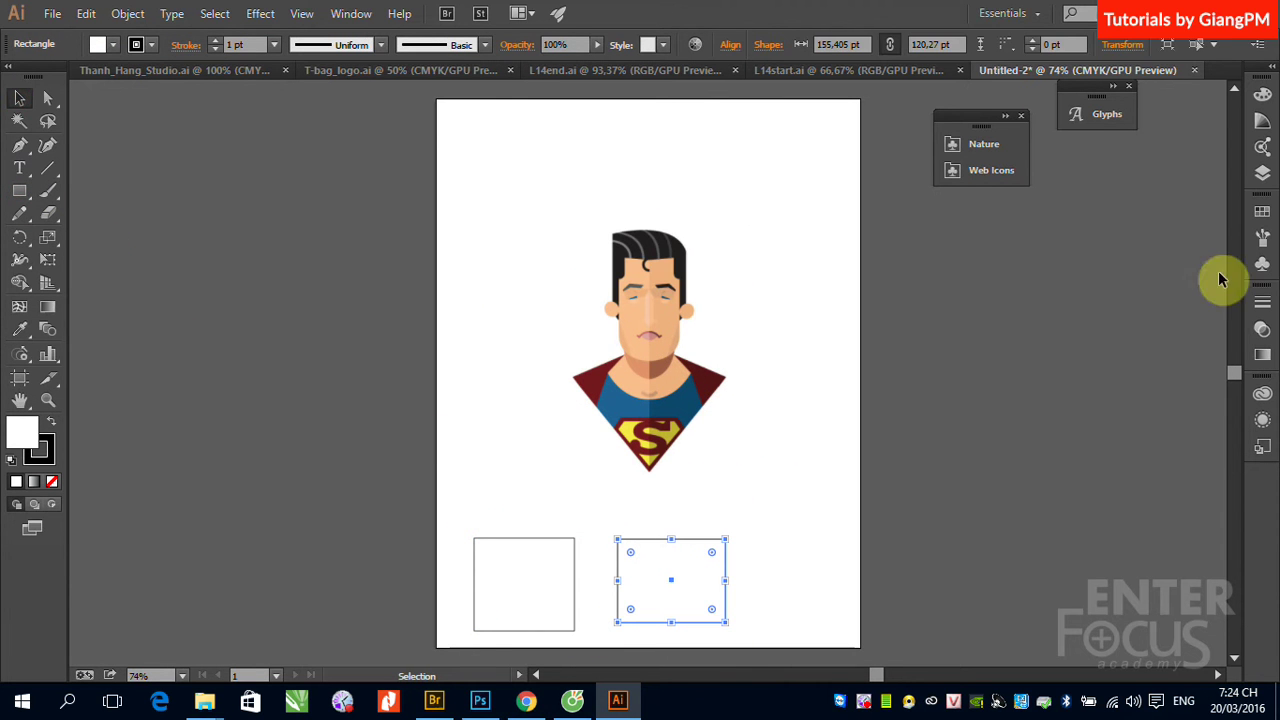
click(1262, 211)
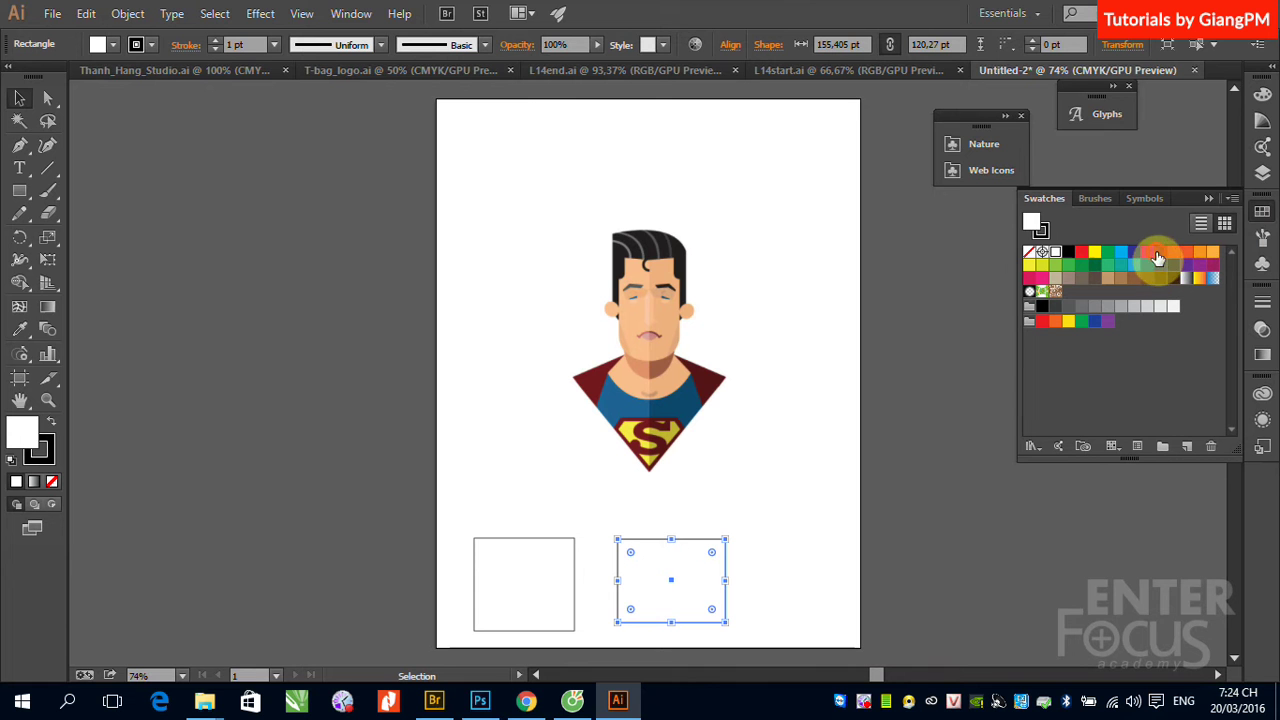
click(1150, 258)
click(543, 586)
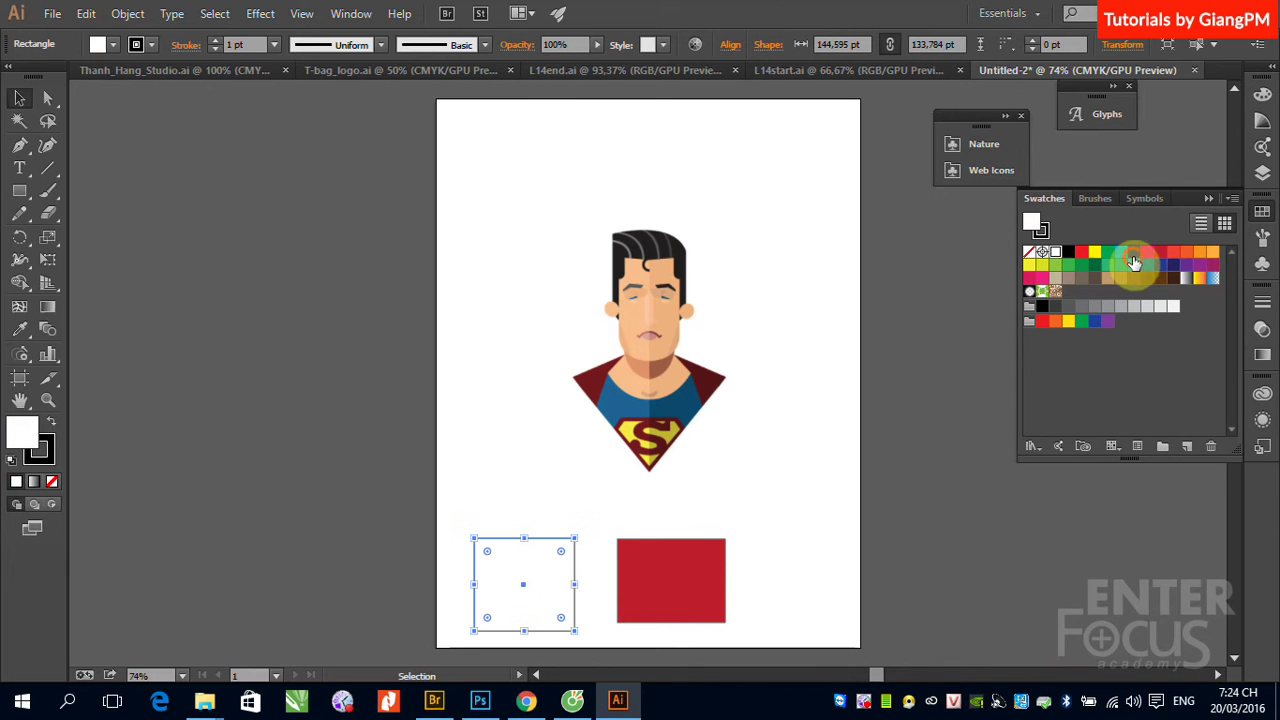
click(1133, 251)
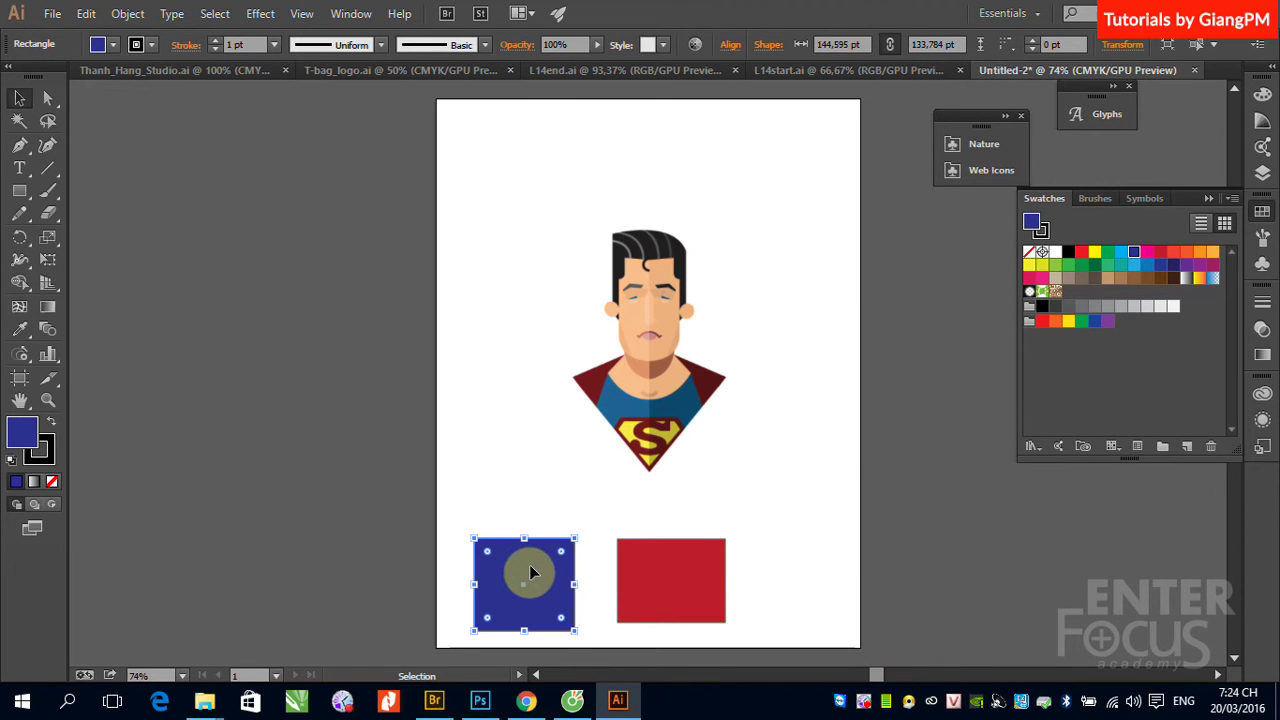
click(648, 318)
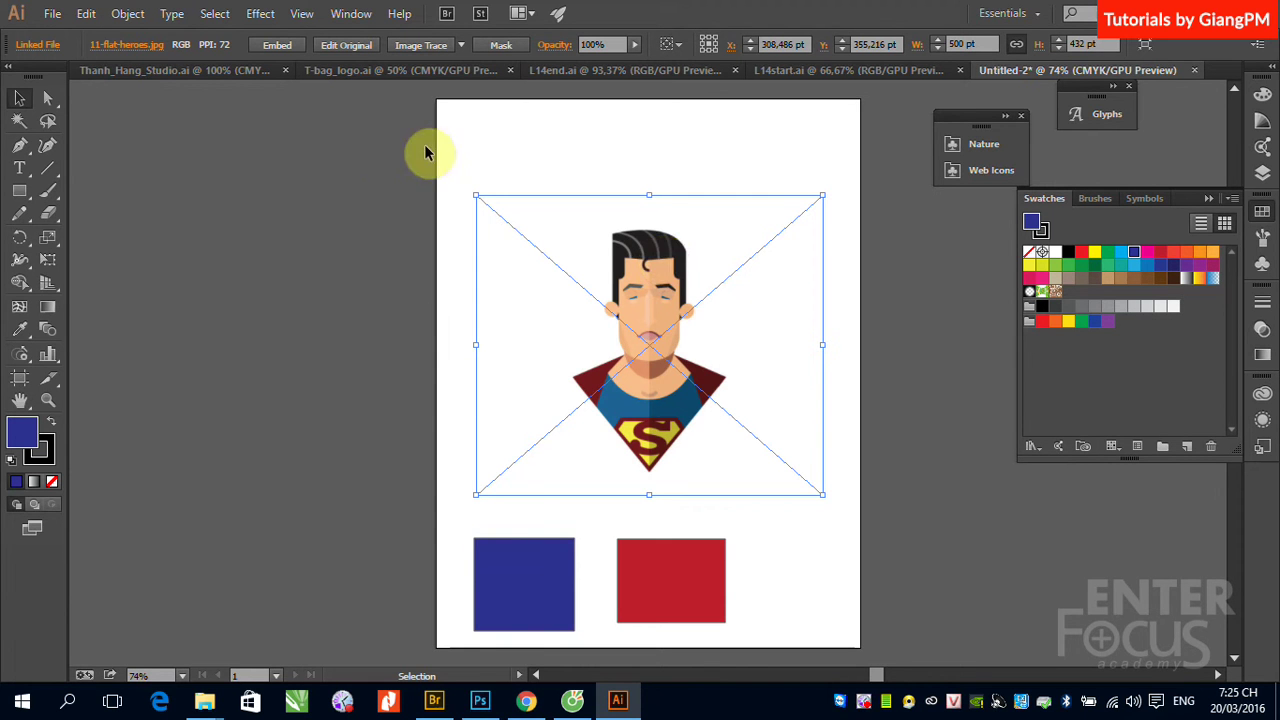
Step: Create a new Untitled-3 document with the default settings
click(52, 13)
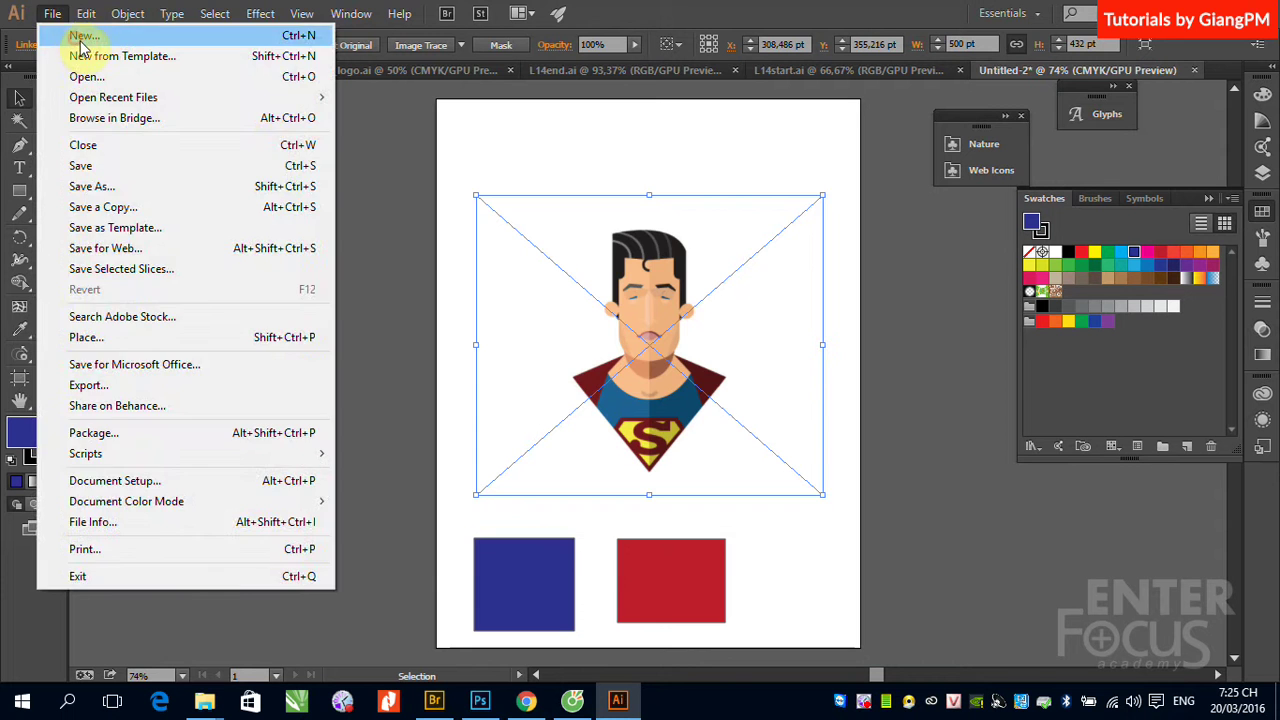
click(80, 38)
click(742, 515)
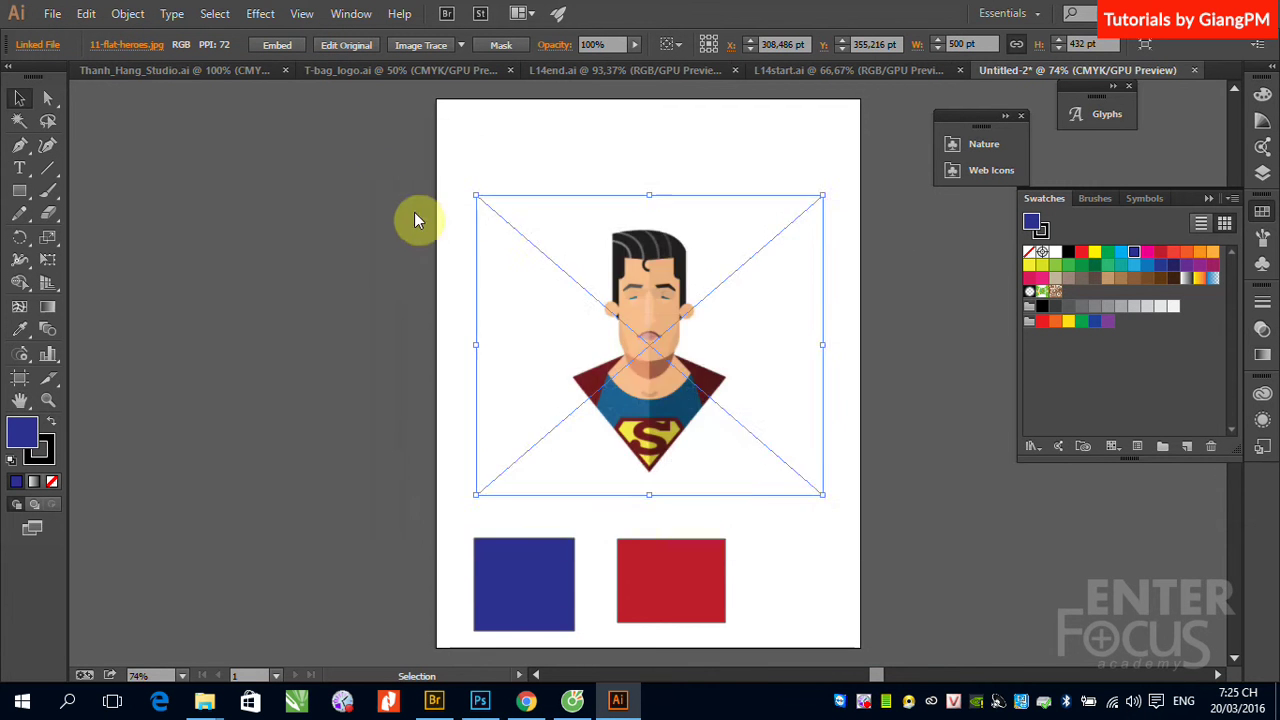
Step: Place 11-flat-heroes.jpg embedded, with Link unchecked, and move it up and left
click(52, 14)
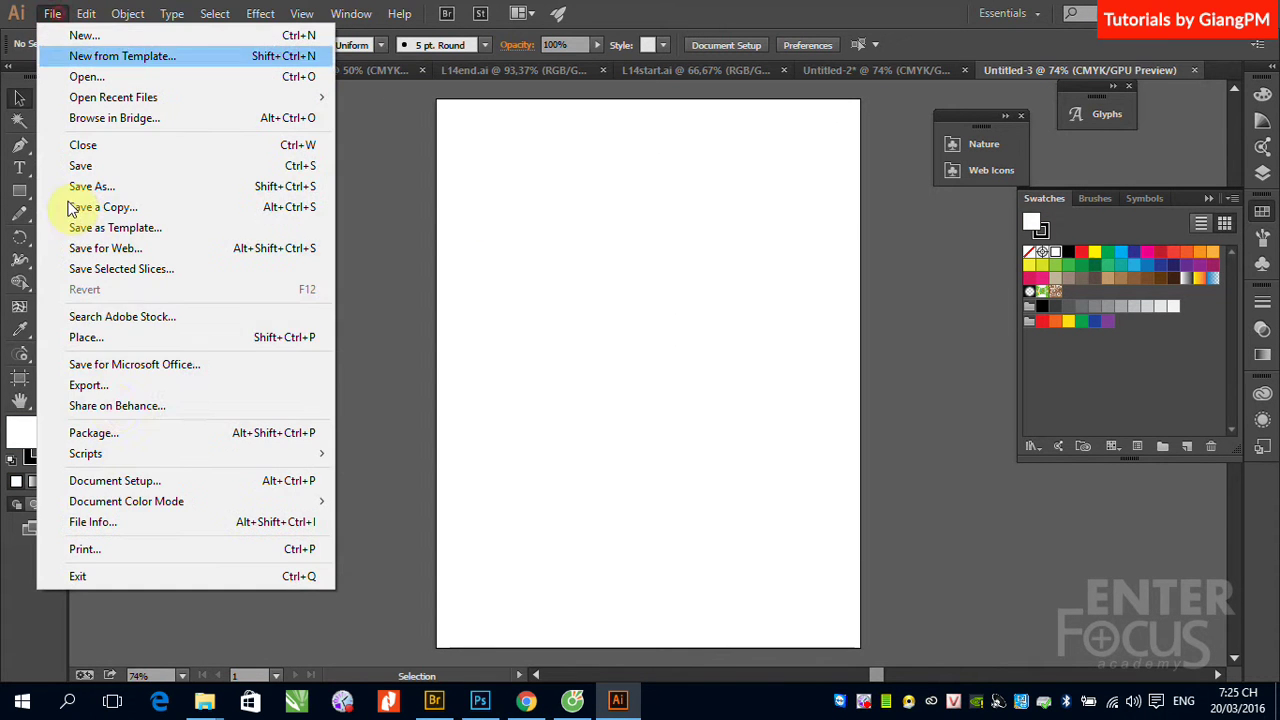
click(104, 340)
click(1090, 320)
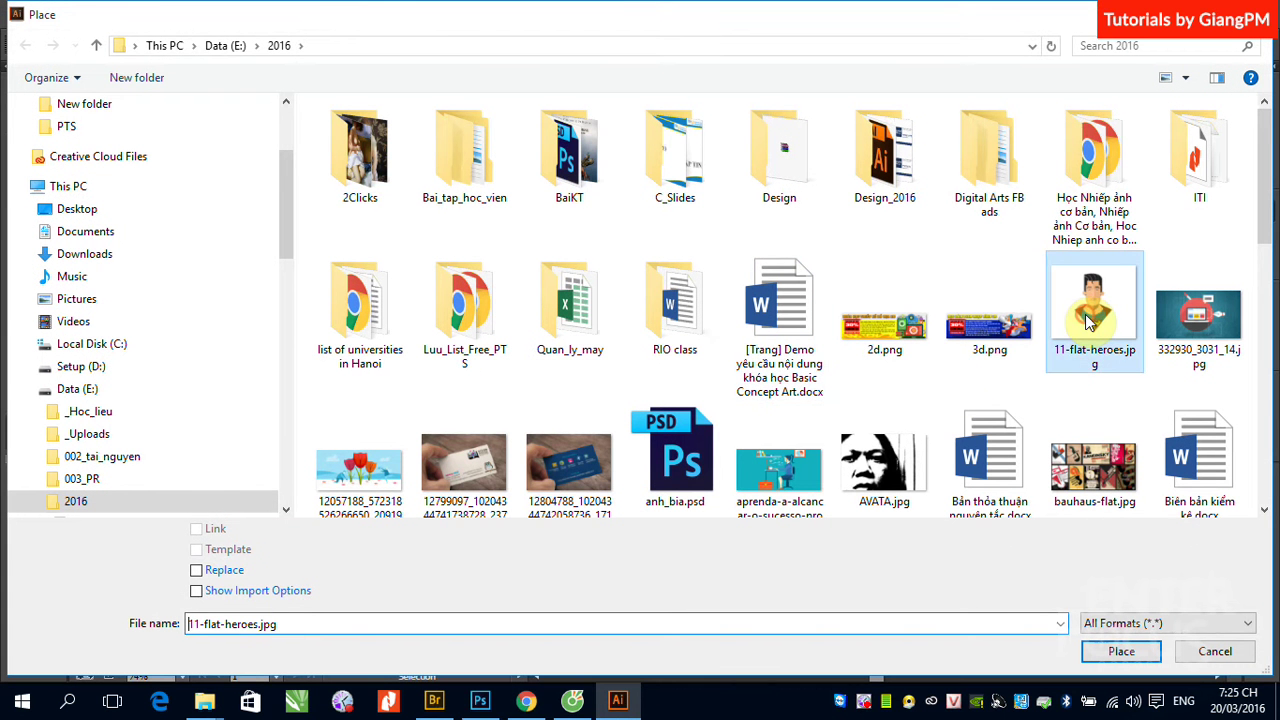
click(200, 528)
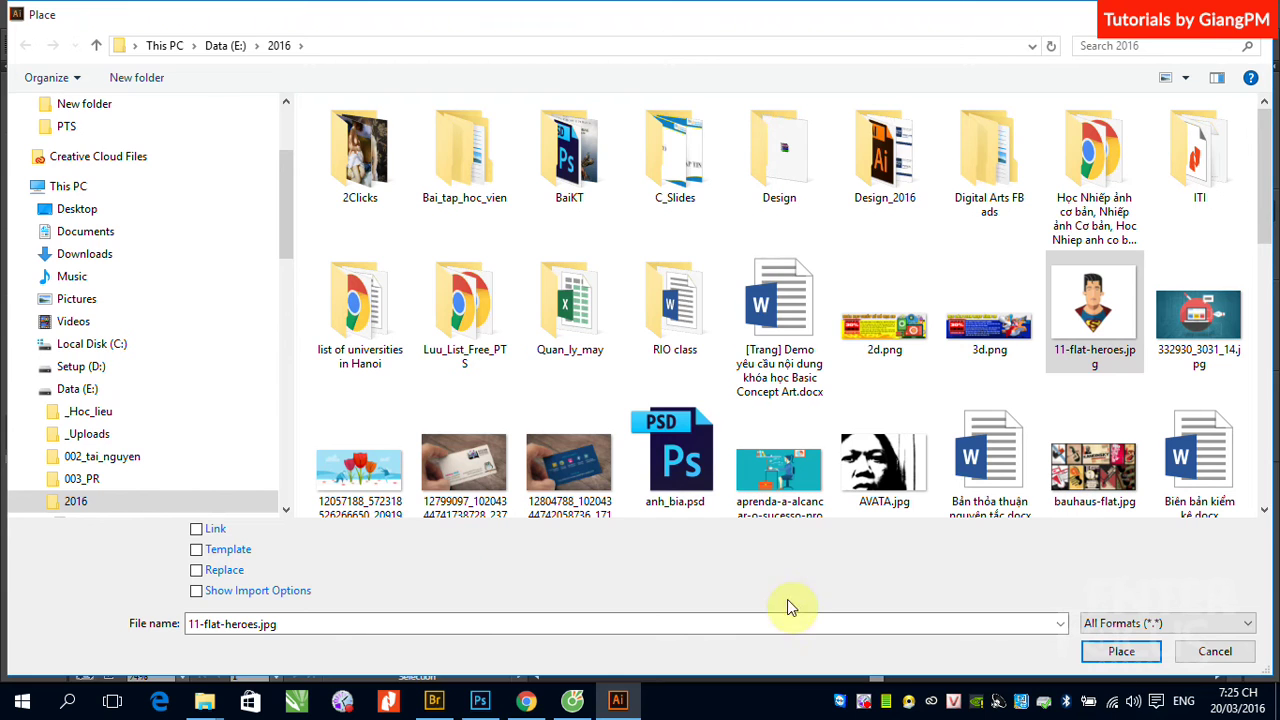
click(1121, 651)
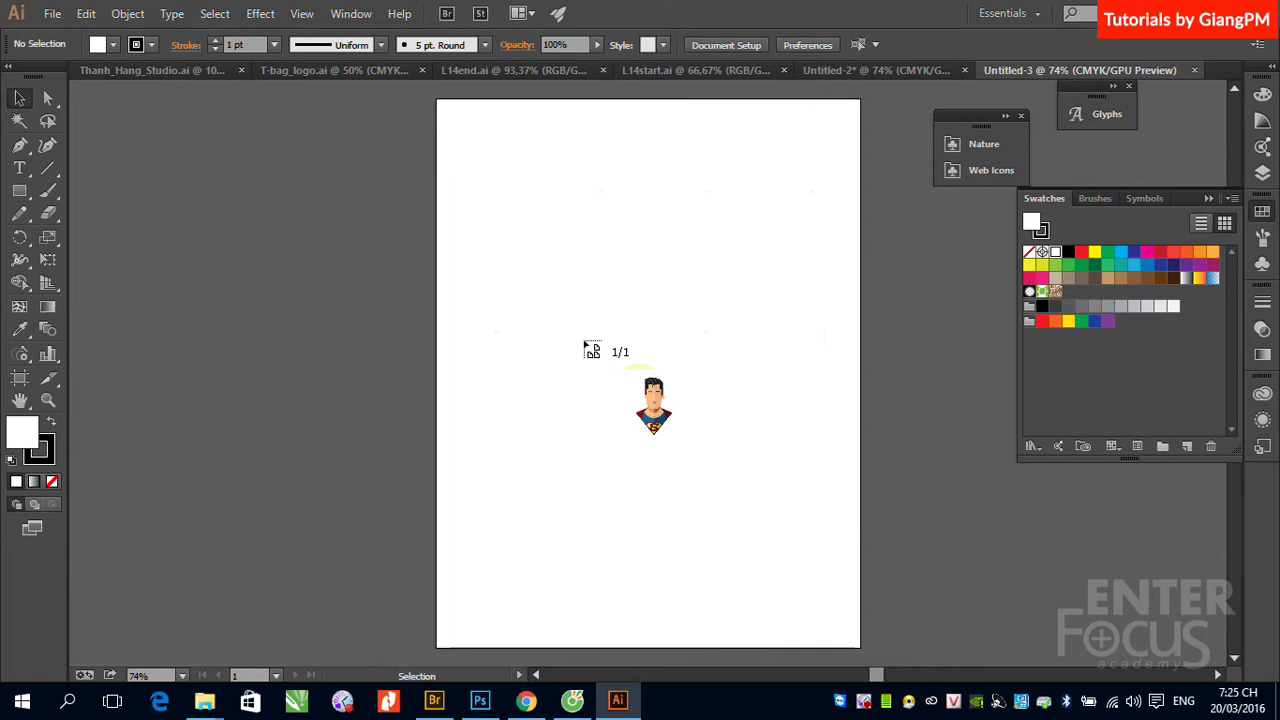
click(548, 237)
drag(733, 372, 657, 297)
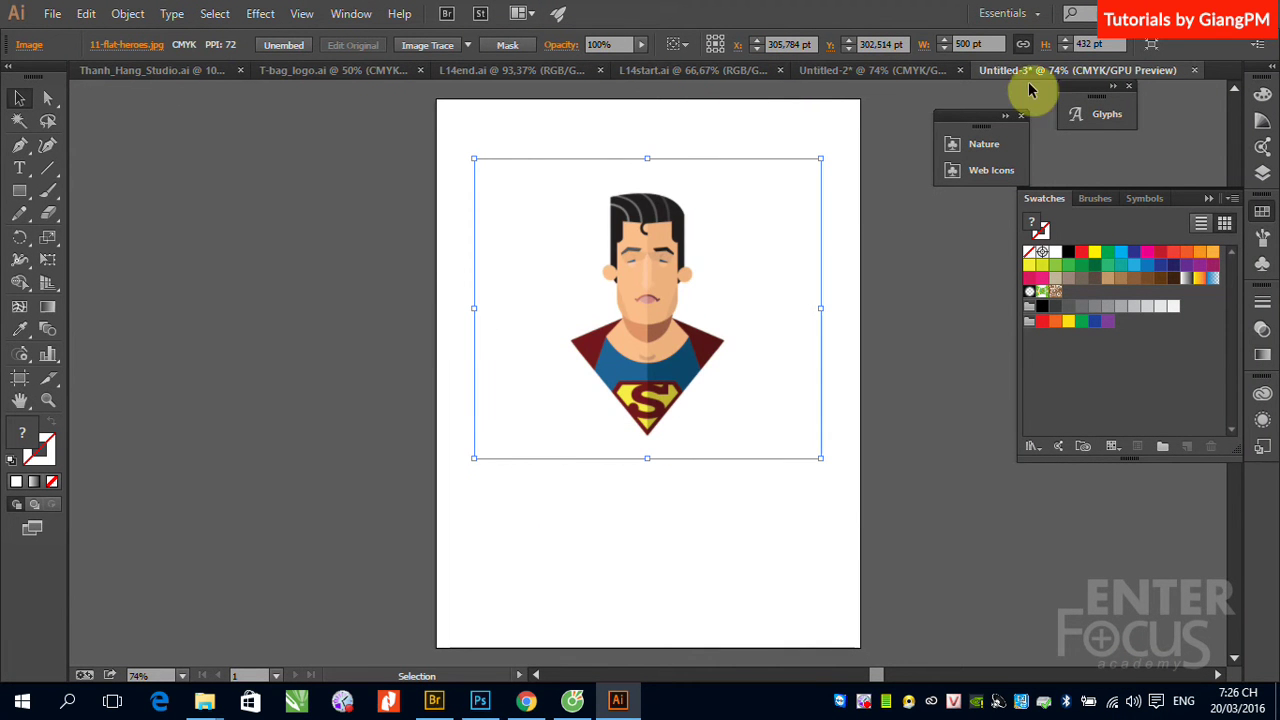
Step: In Untitled-3, draw a red and a green rectangle side by side below the image
click(904, 73)
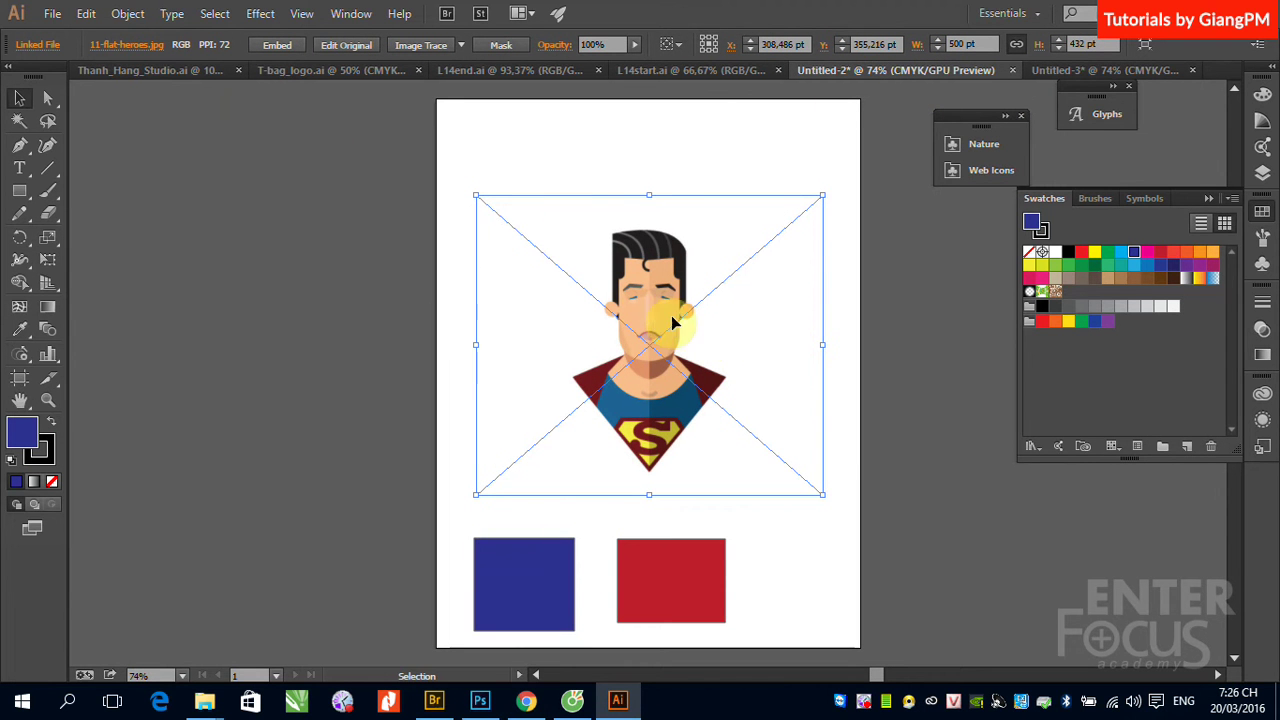
click(1065, 73)
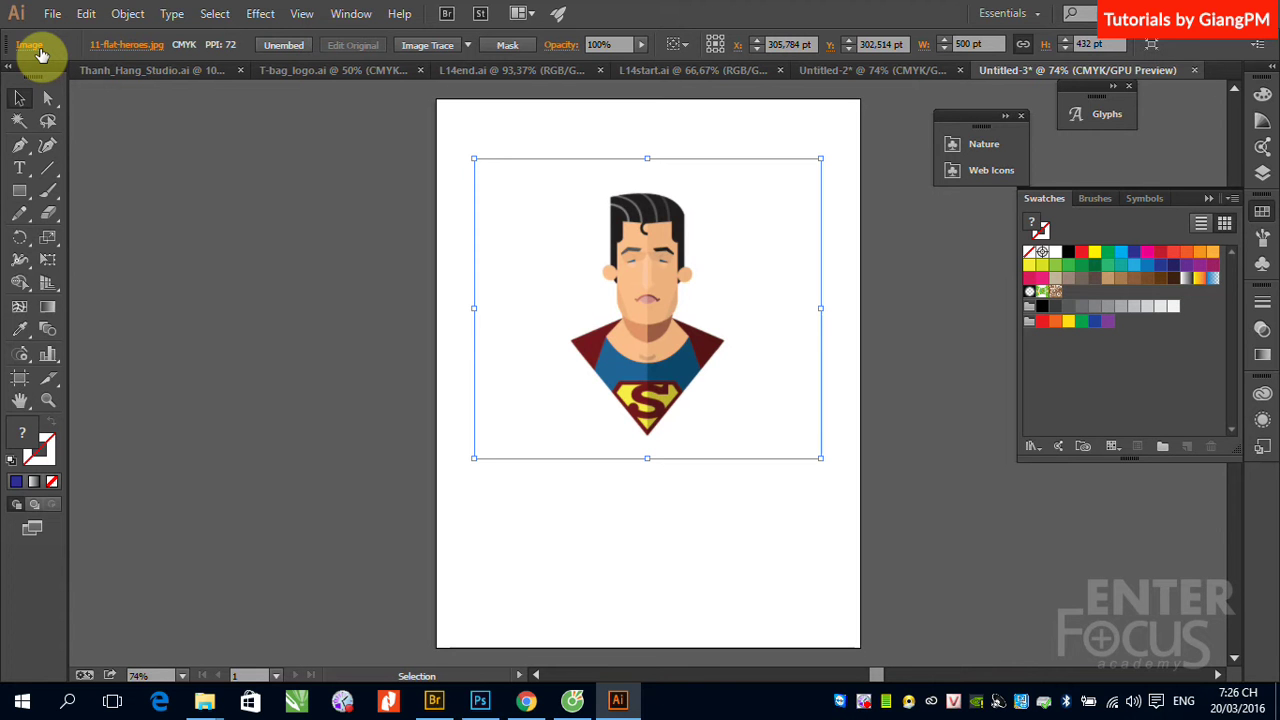
click(20, 191)
drag(489, 510, 628, 625)
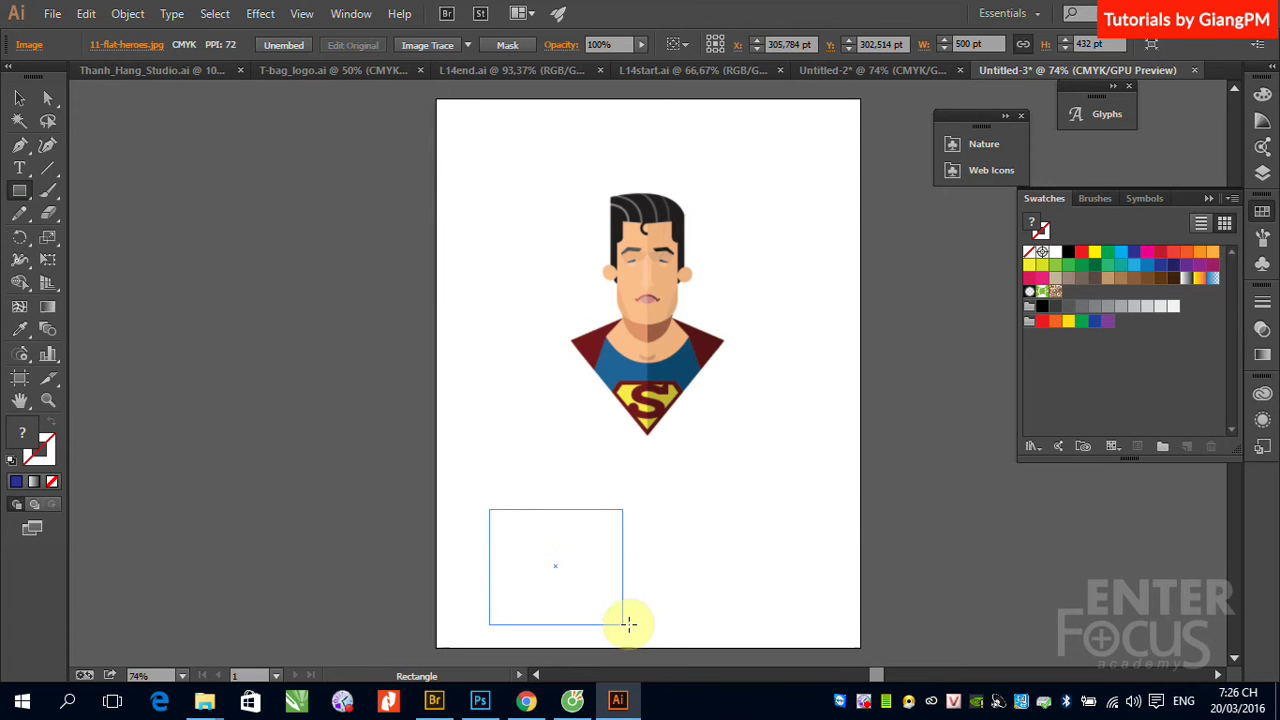
click(1081, 251)
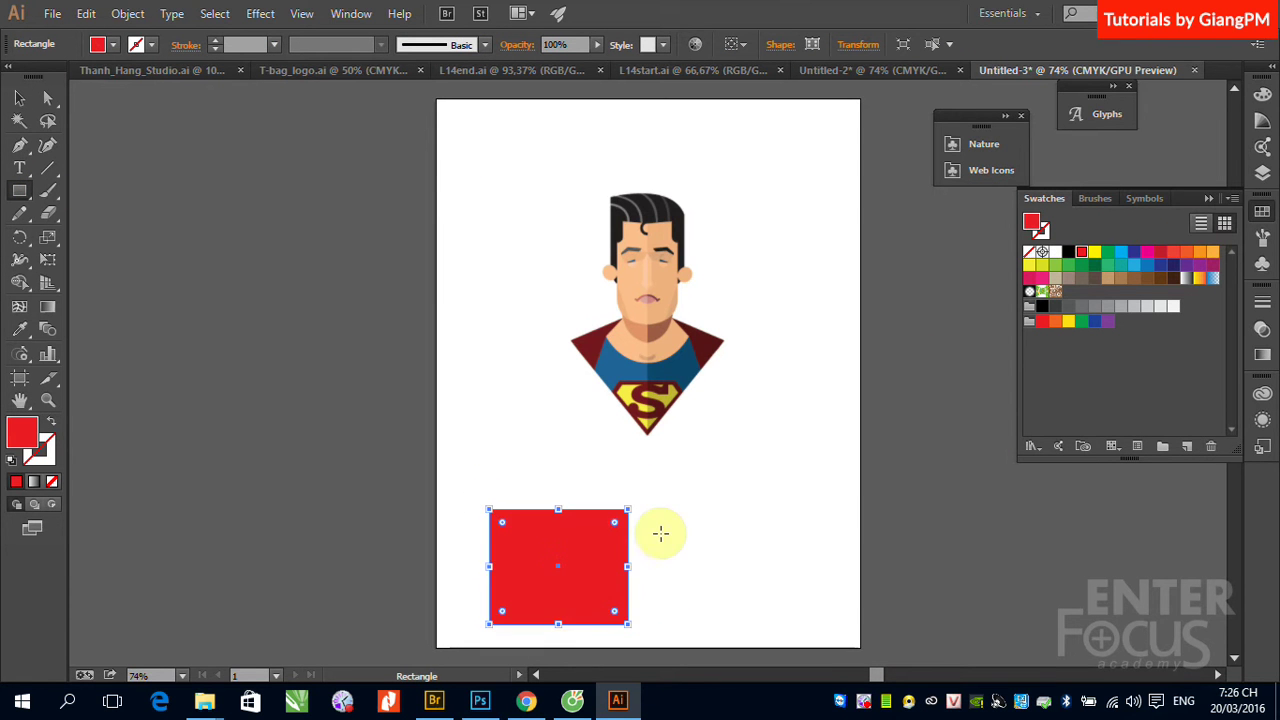
drag(664, 526, 798, 618)
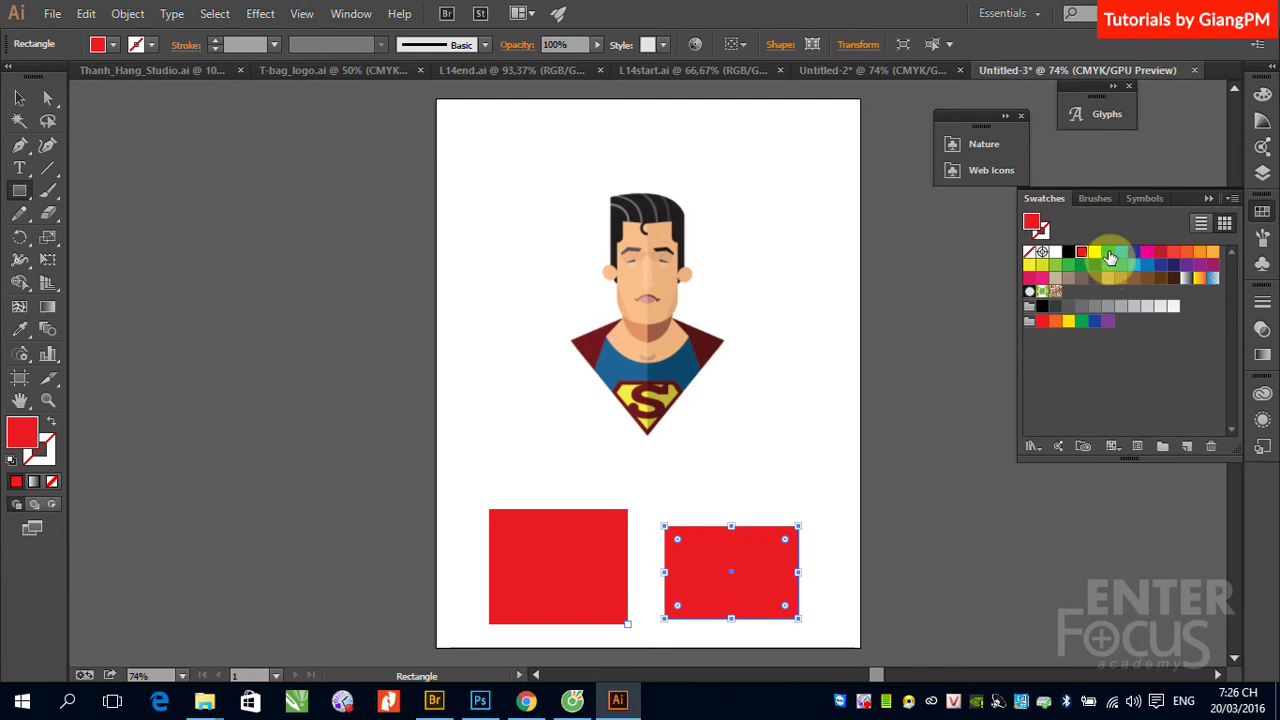
click(1107, 251)
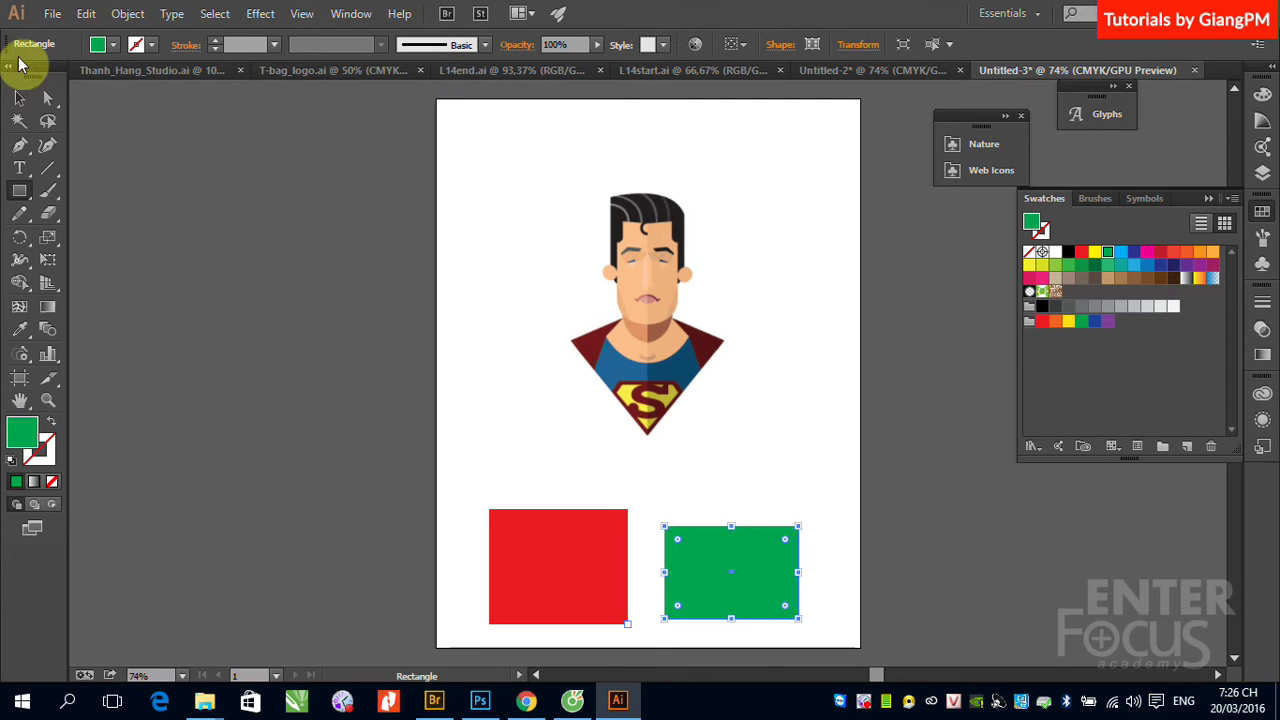
click(19, 97)
click(54, 14)
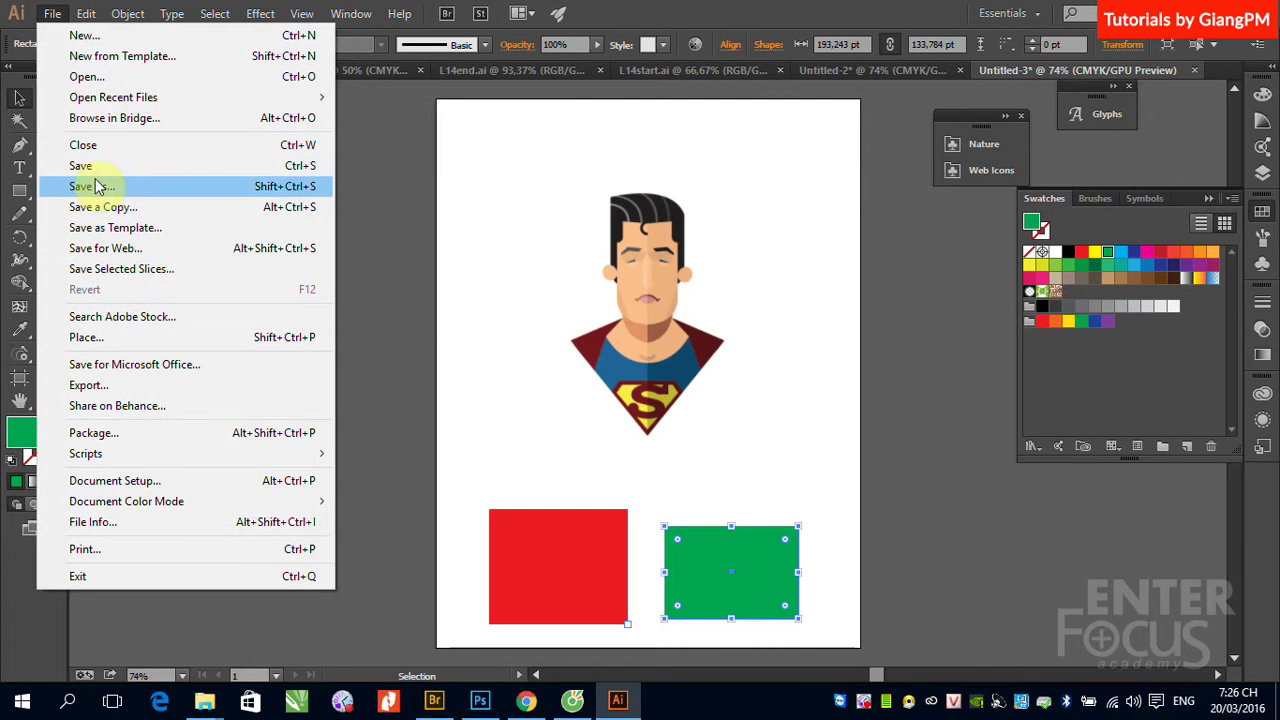
Step: Start a save to the Desktop, cancel it, and reselect the Superman image
click(88, 166)
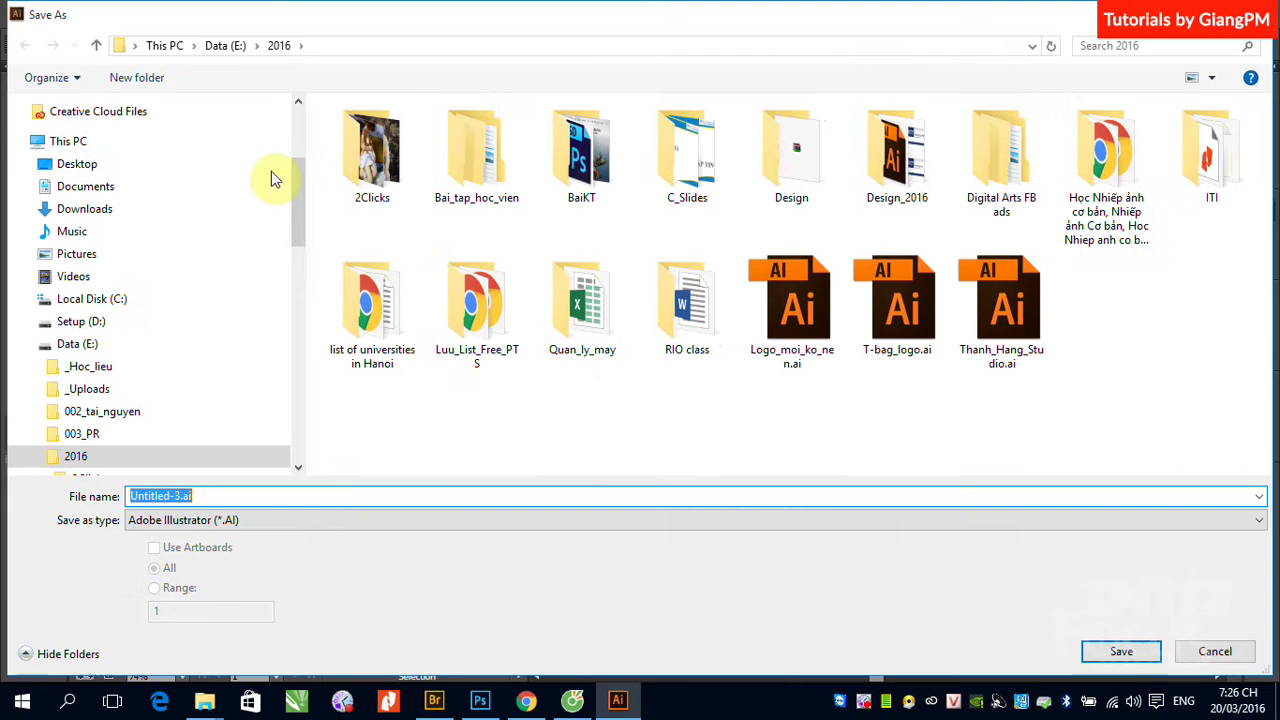
click(84, 166)
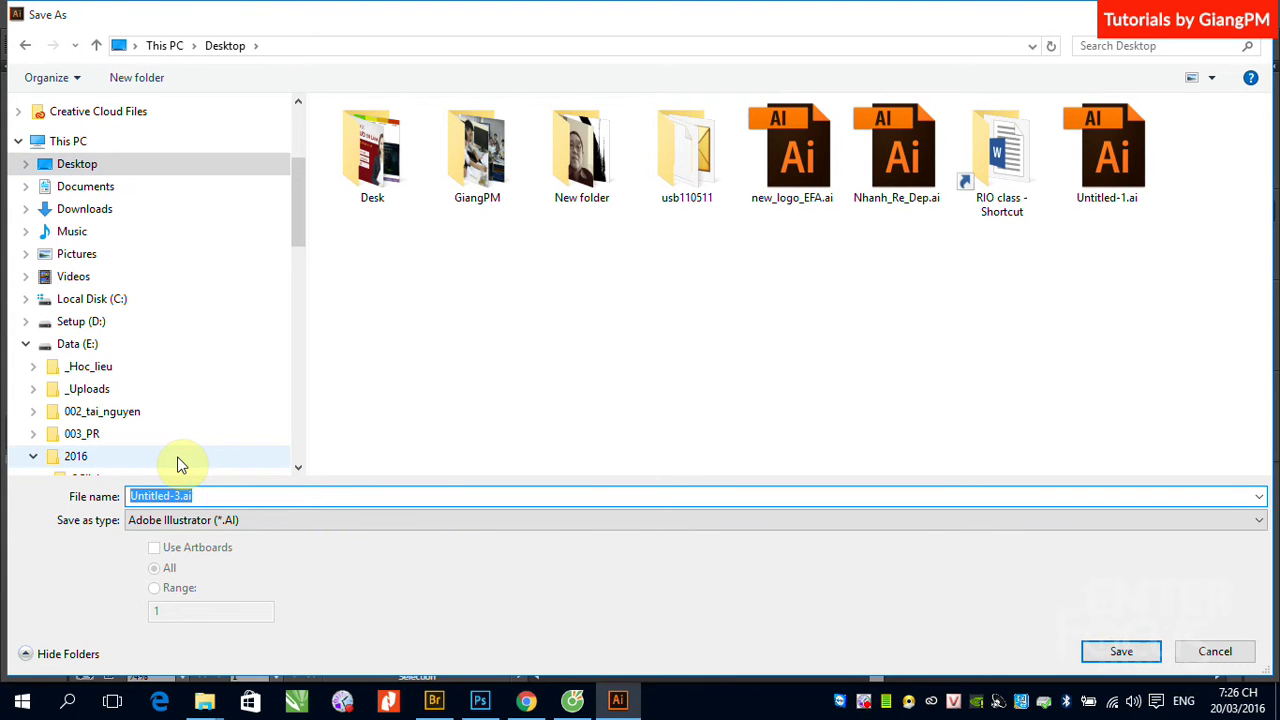
click(1214, 651)
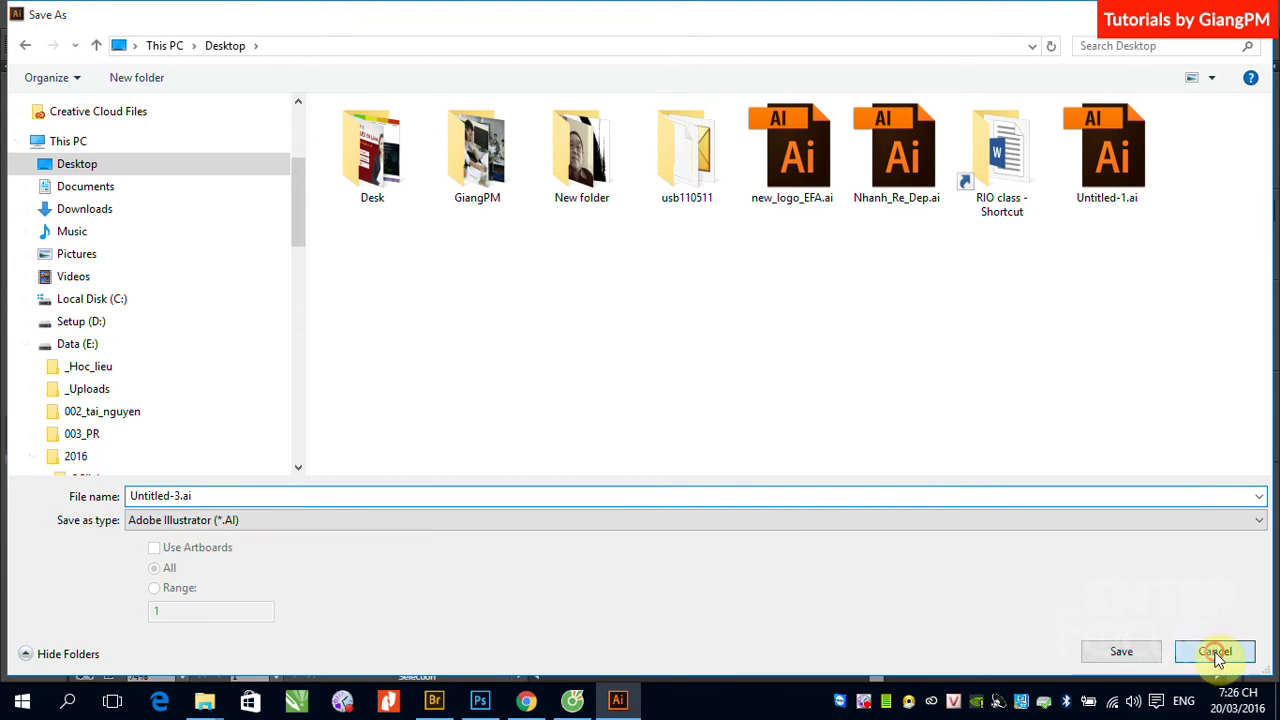
click(645, 290)
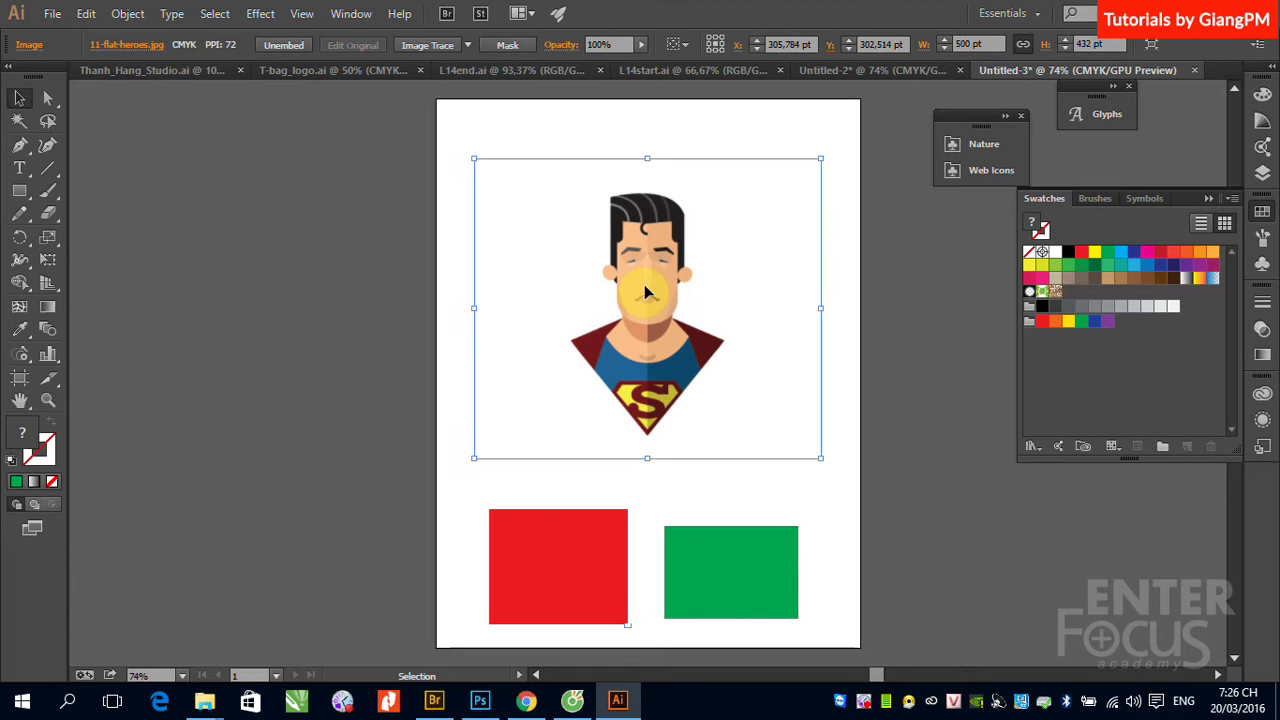
Step: Save the document as Ko_link on the Desktop with default Illustrator options
click(52, 13)
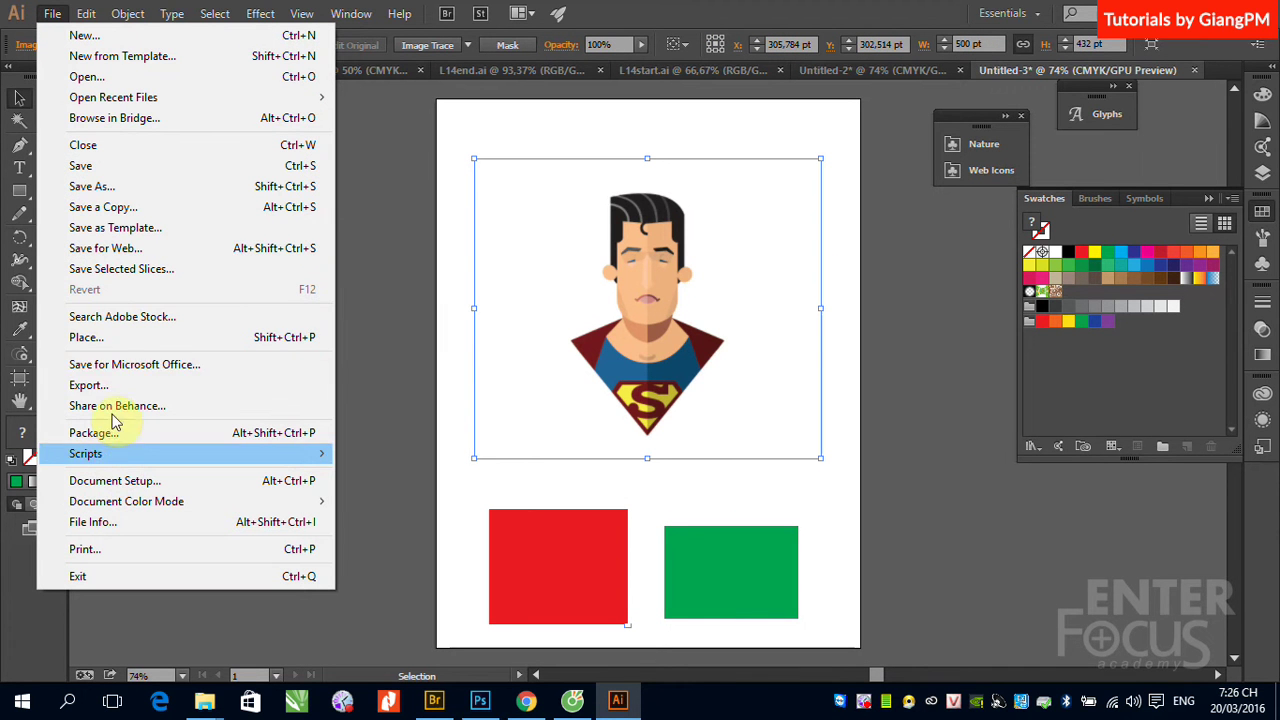
click(95, 166)
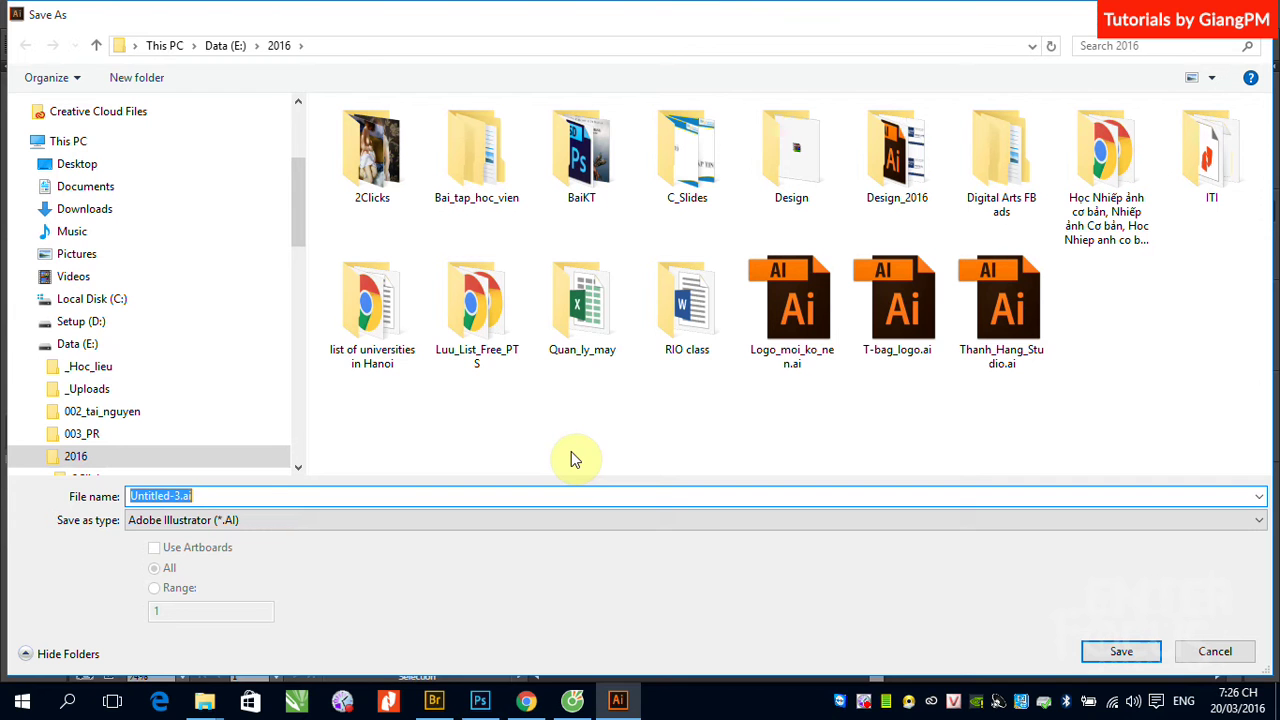
text(Ko_l)
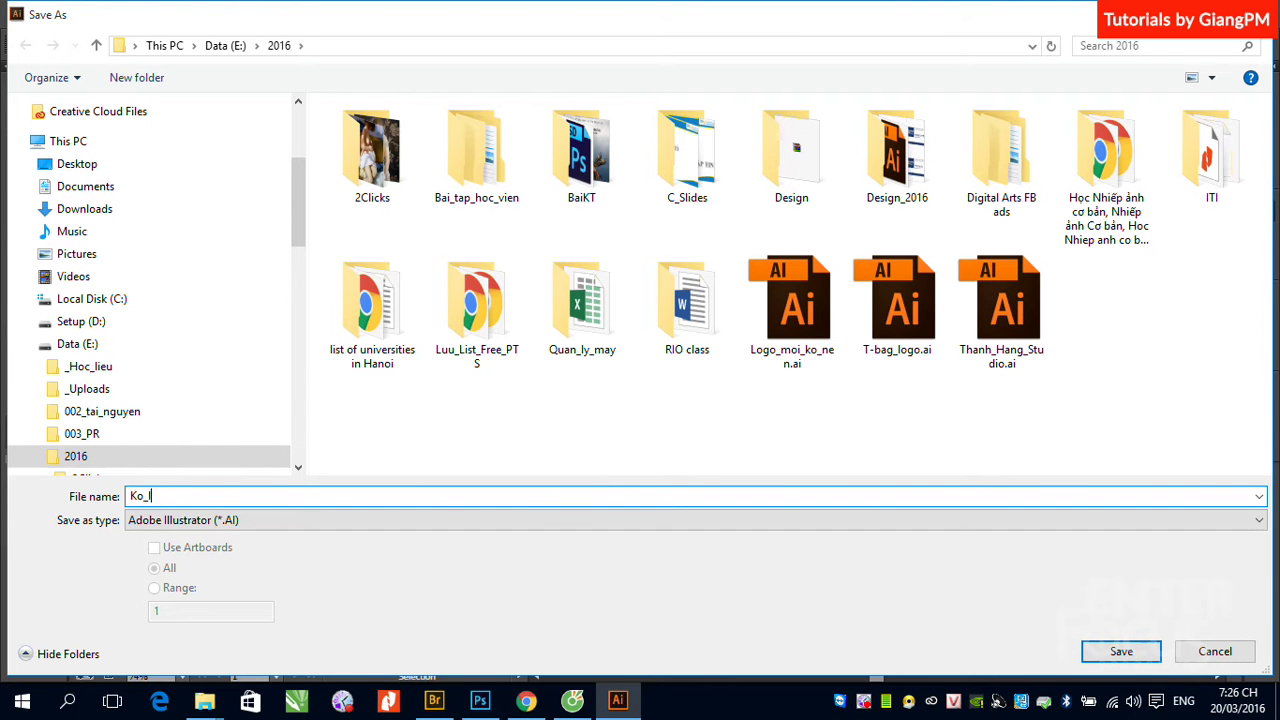
text(ink)
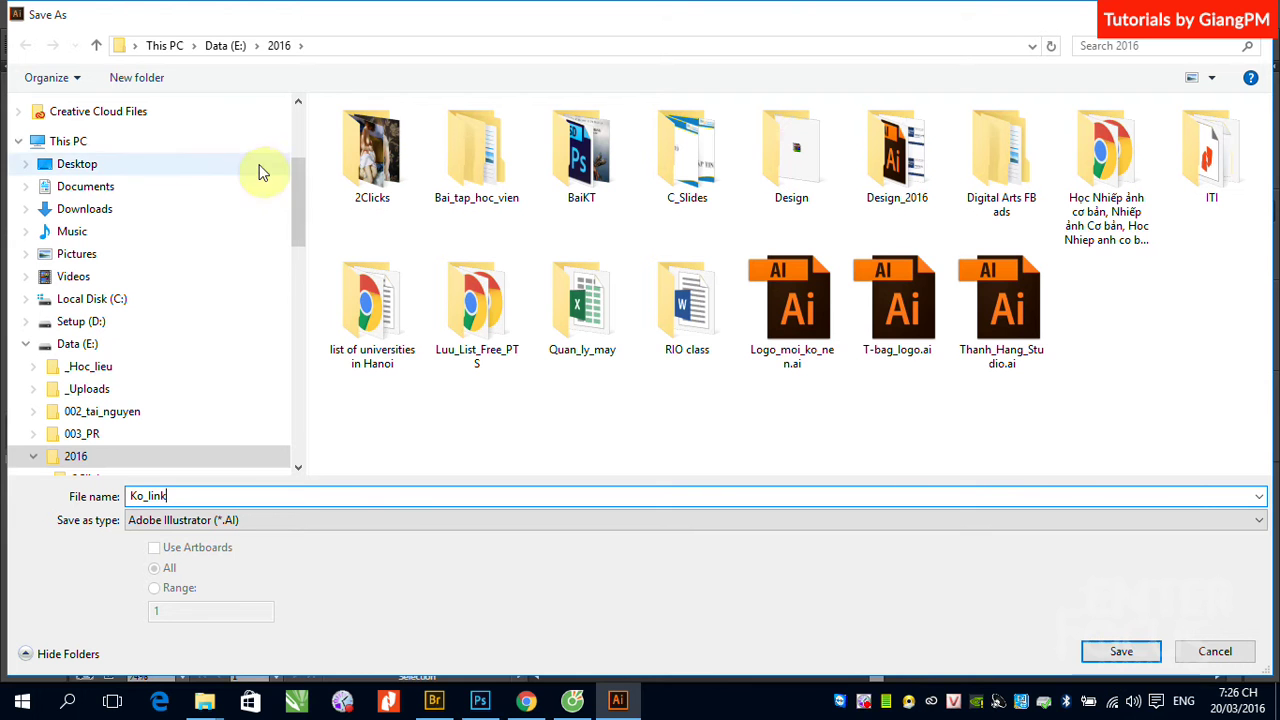
click(60, 164)
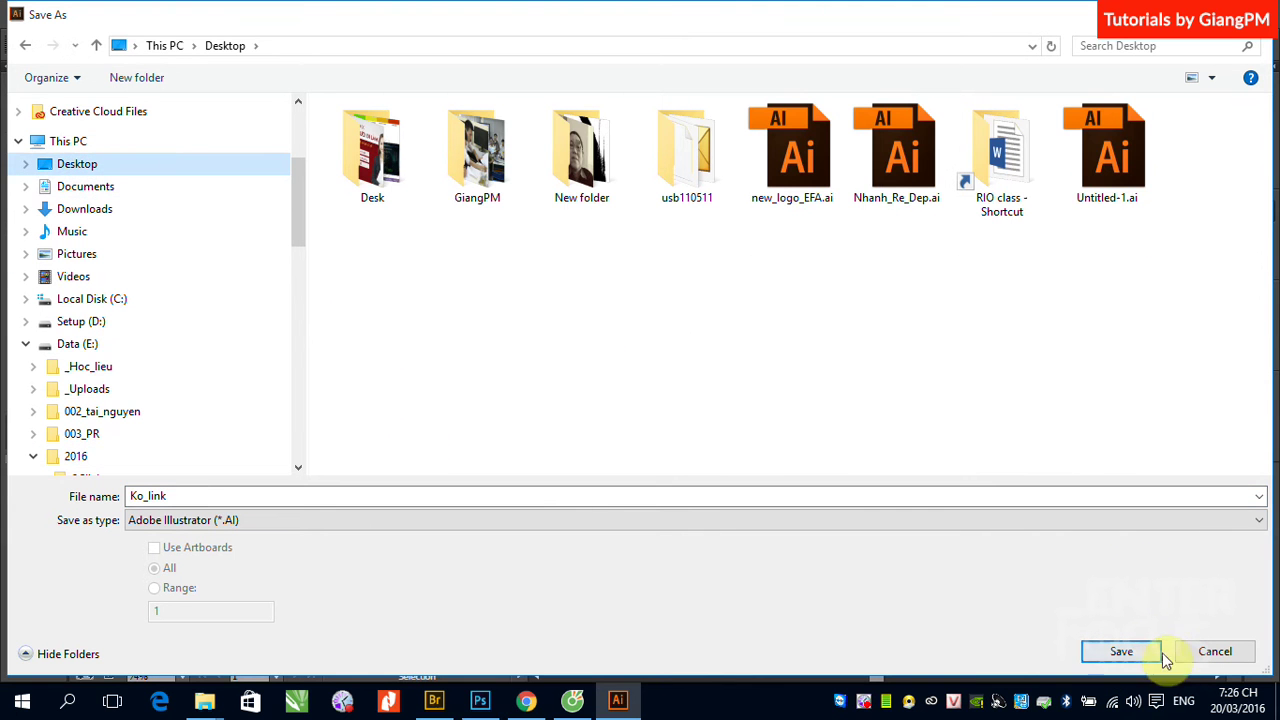
click(1125, 651)
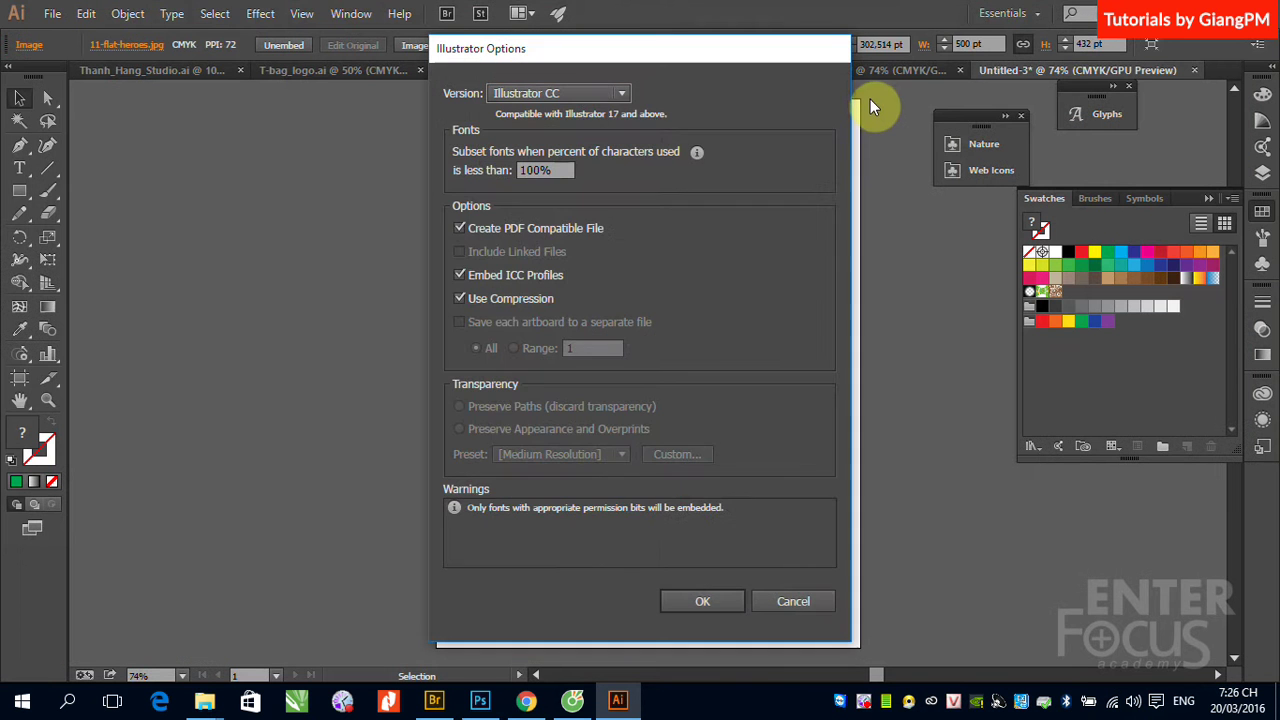
click(689, 605)
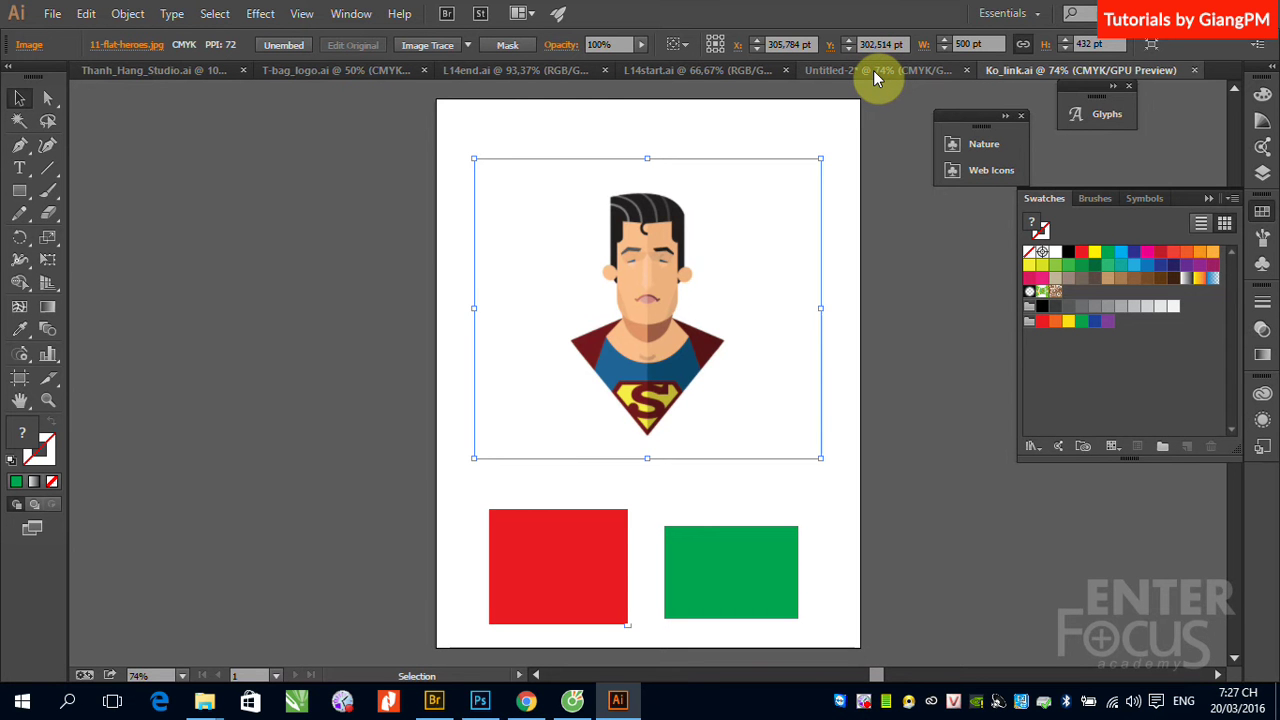
Step: Save the Untitled-2 document as link.ai with default Illustrator options
click(873, 72)
click(52, 14)
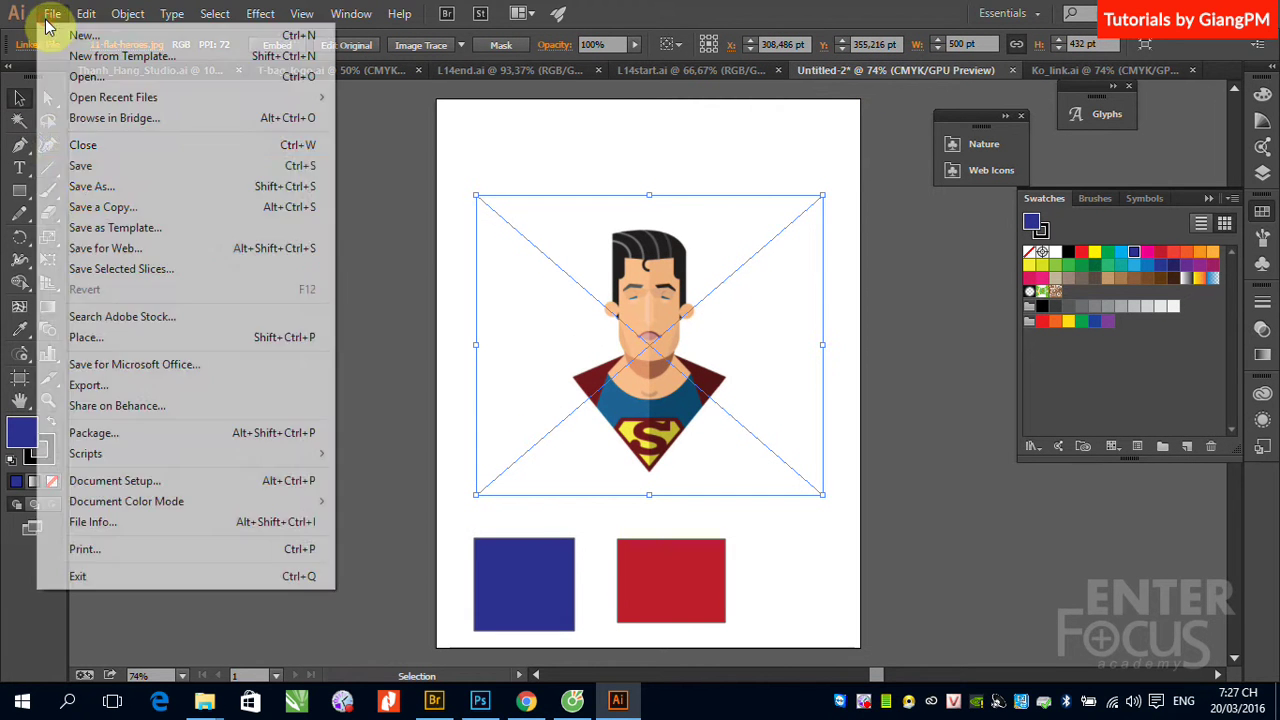
click(92, 167)
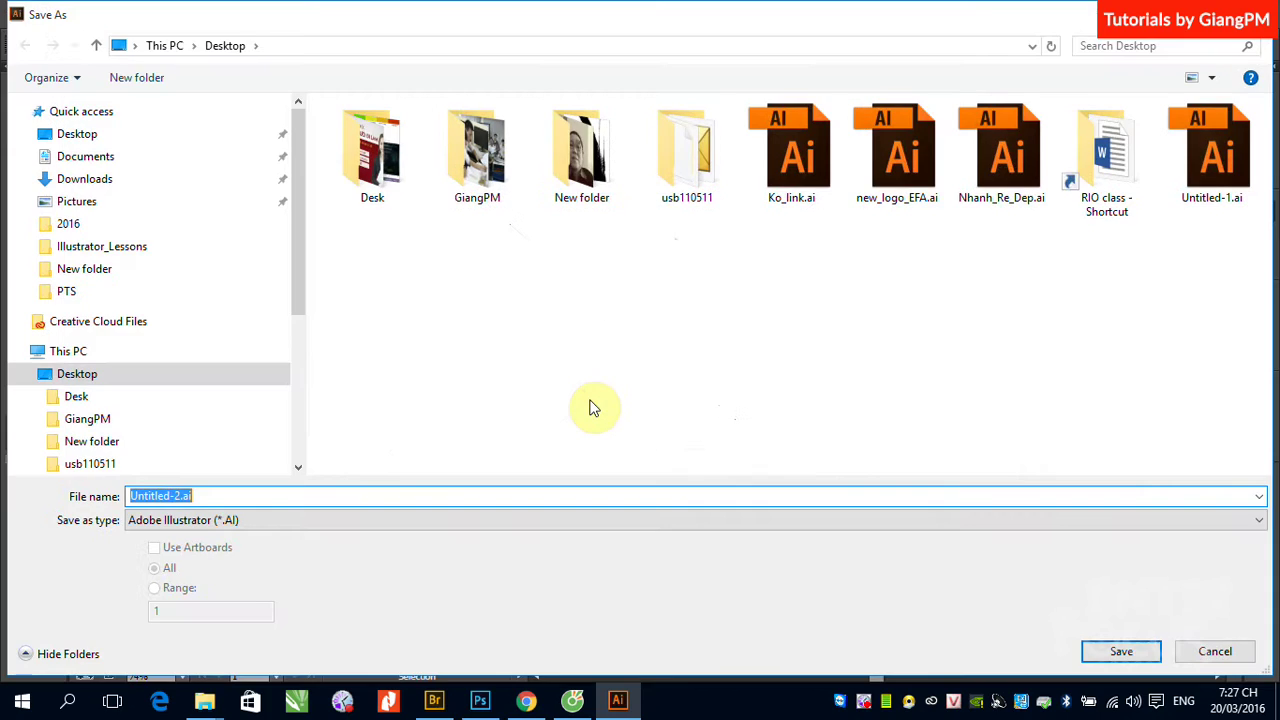
text(link)
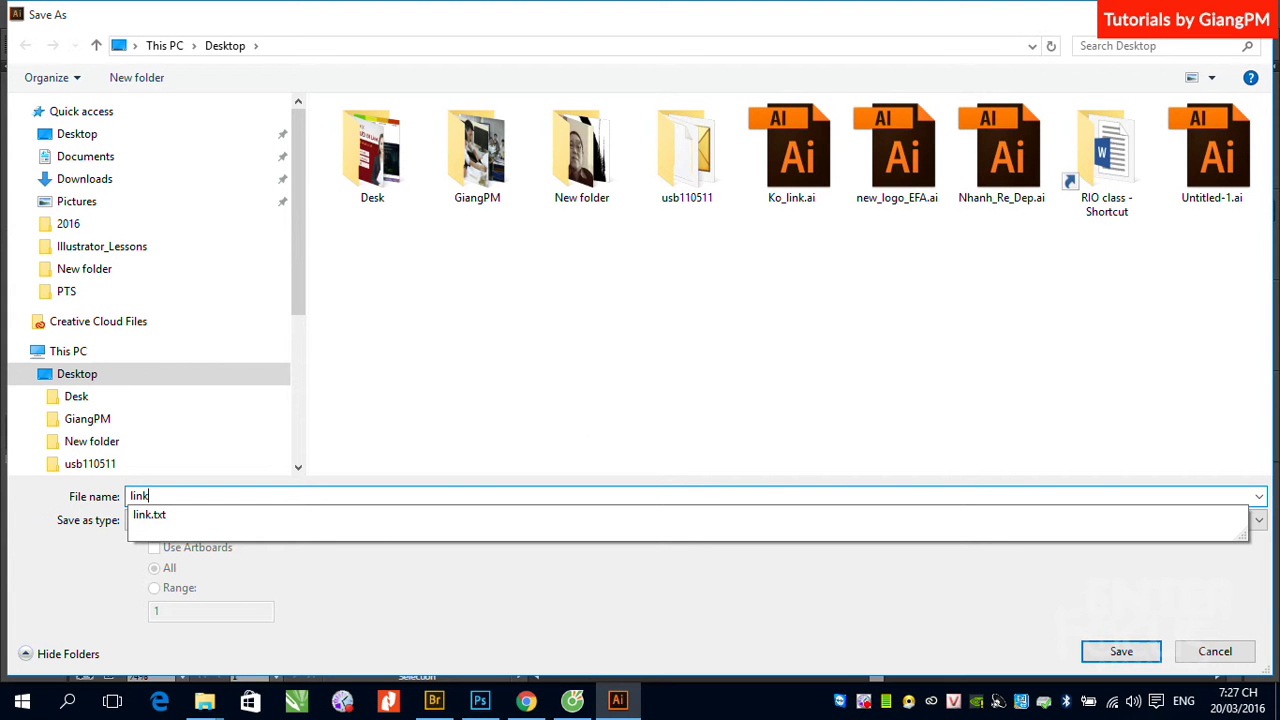
key(Return)
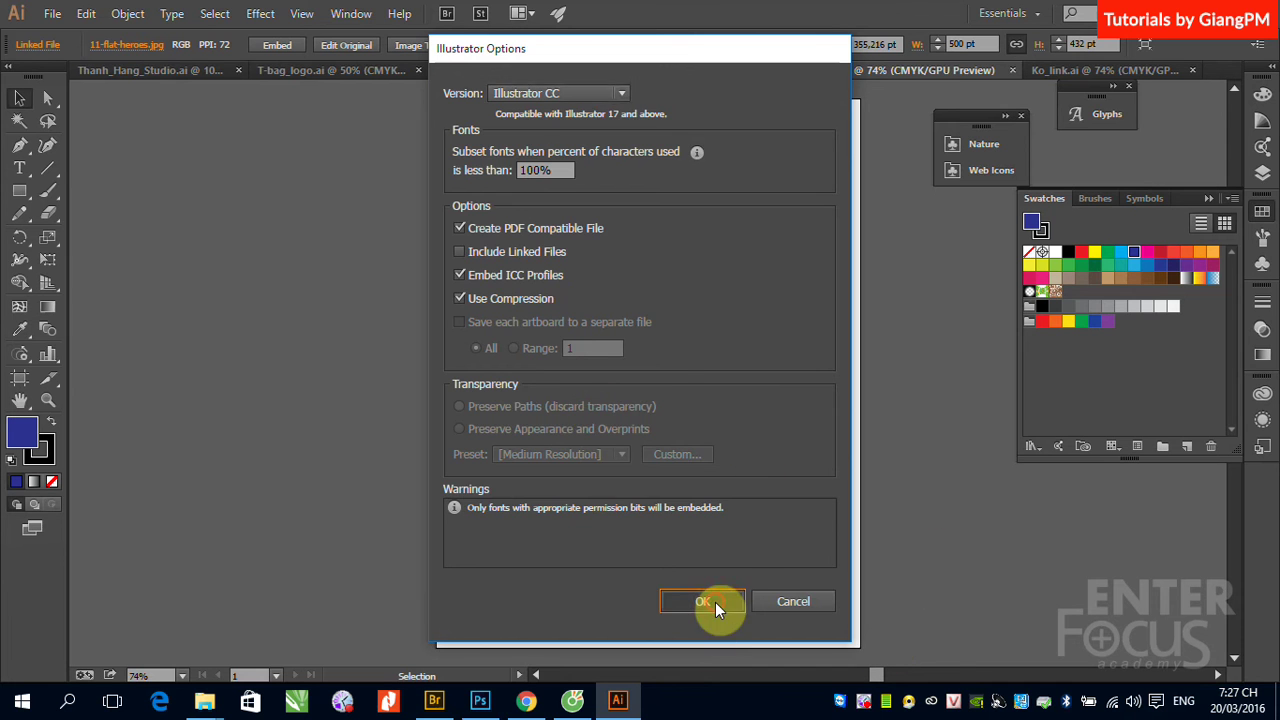
click(715, 602)
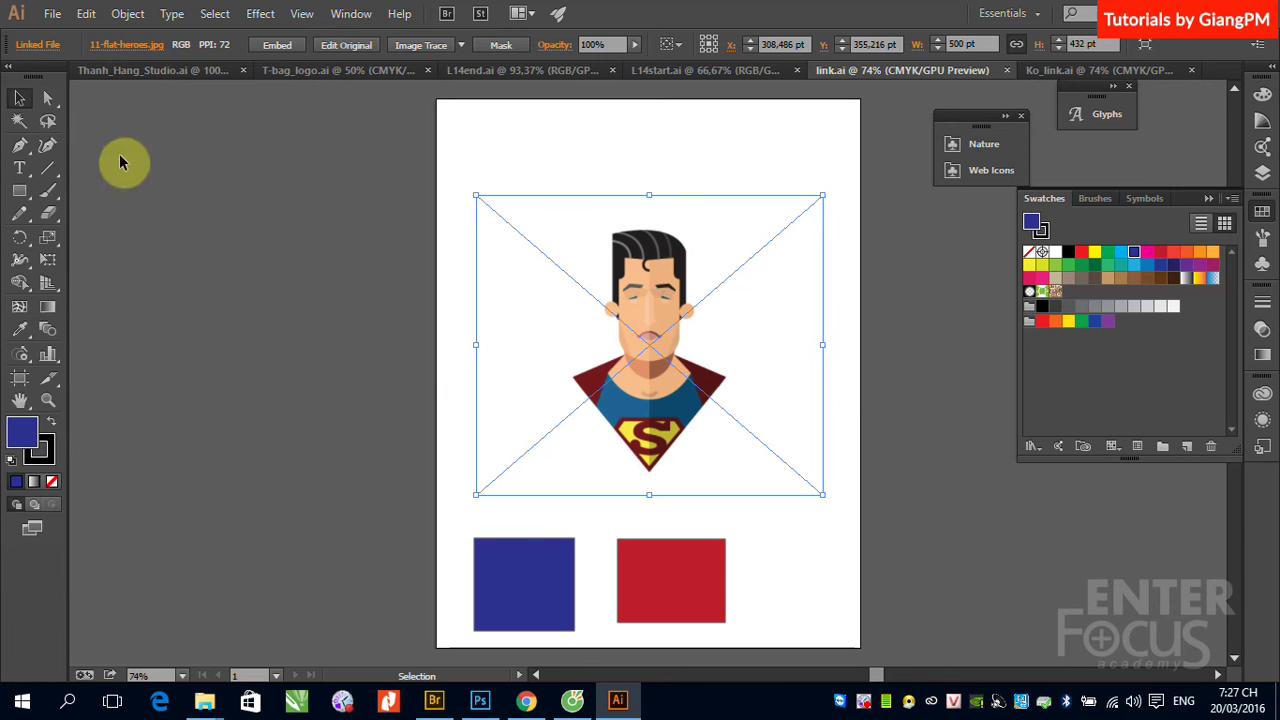
click(52, 14)
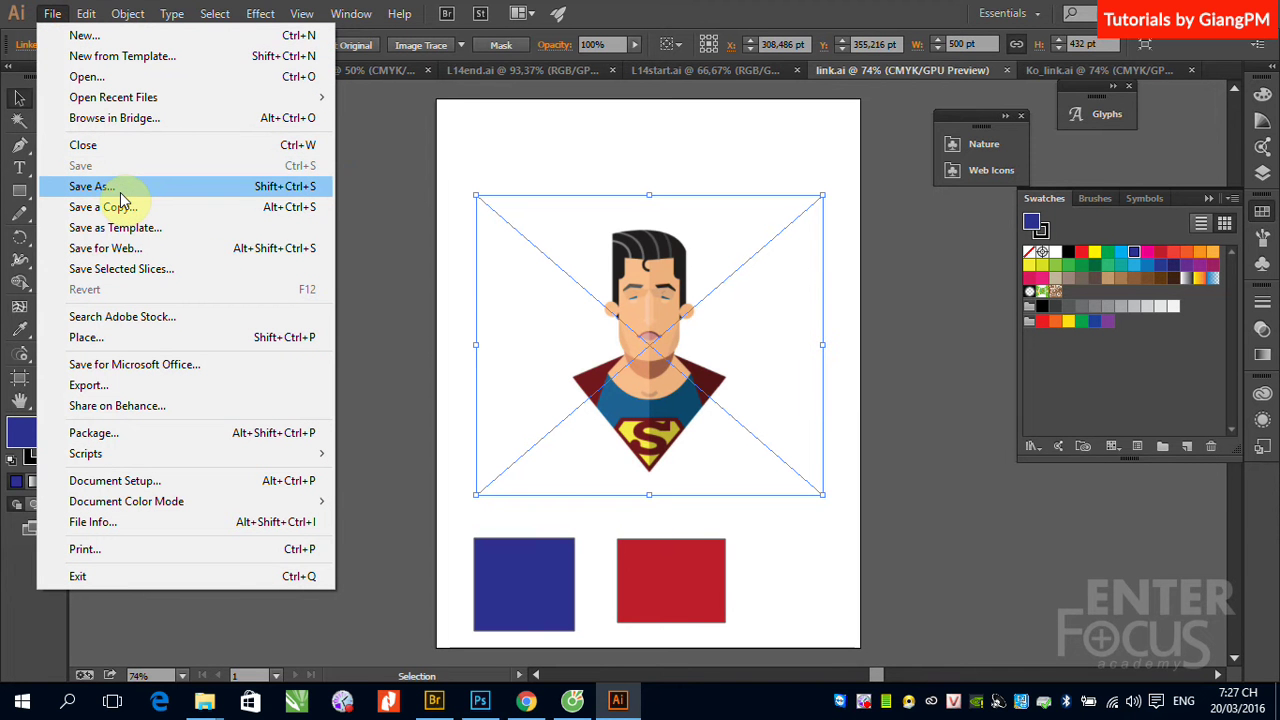
click(101, 335)
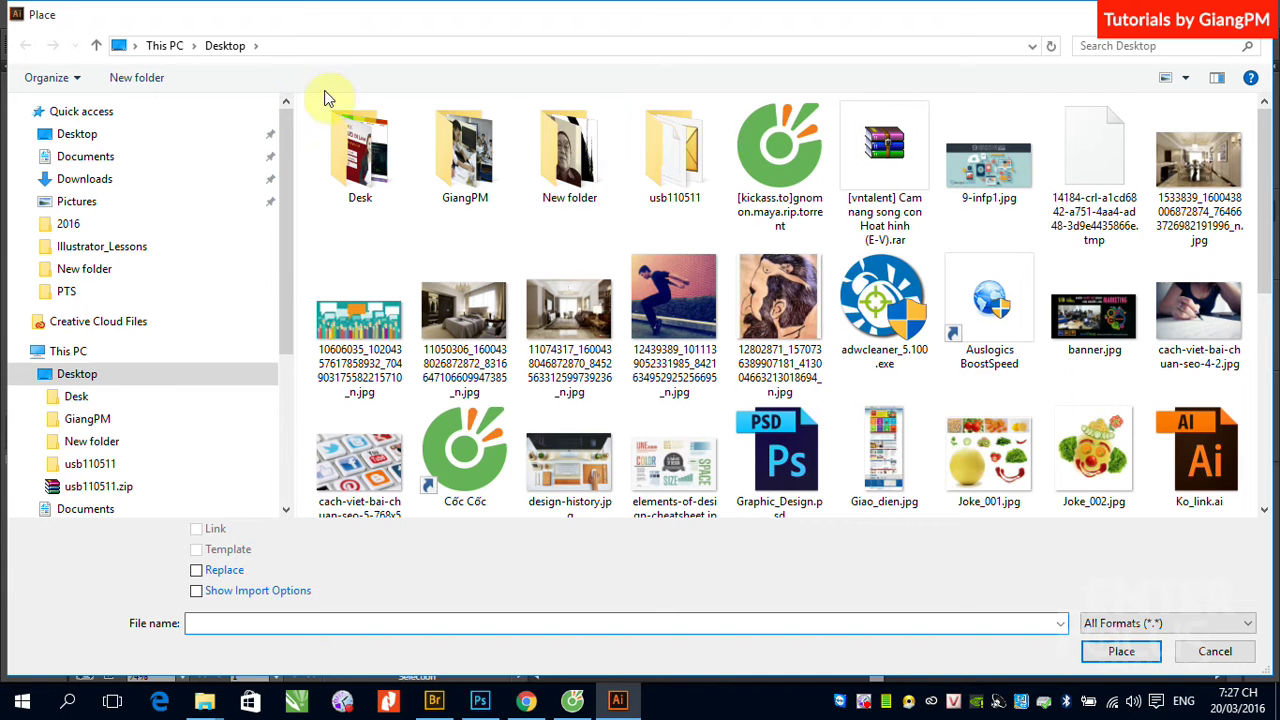
scroll(1130, 200, down, 2)
scroll(1100, 195, down, 1)
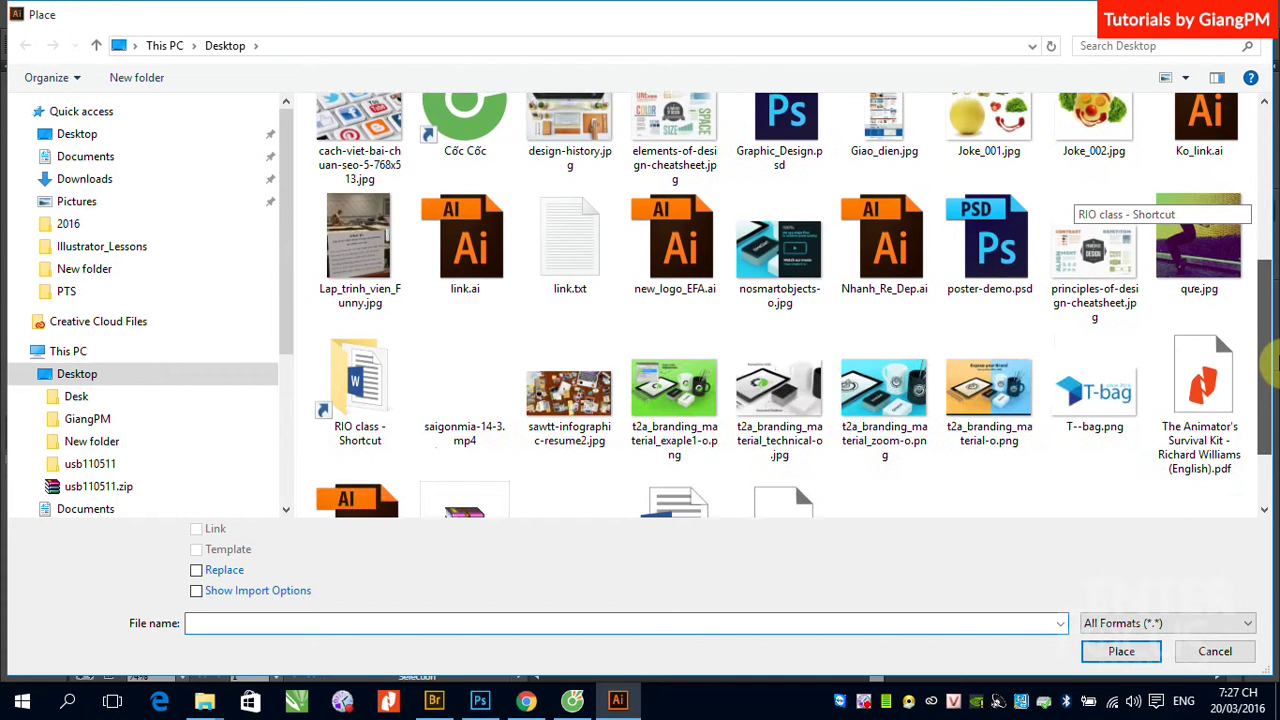
scroll(1100, 195, up, 3)
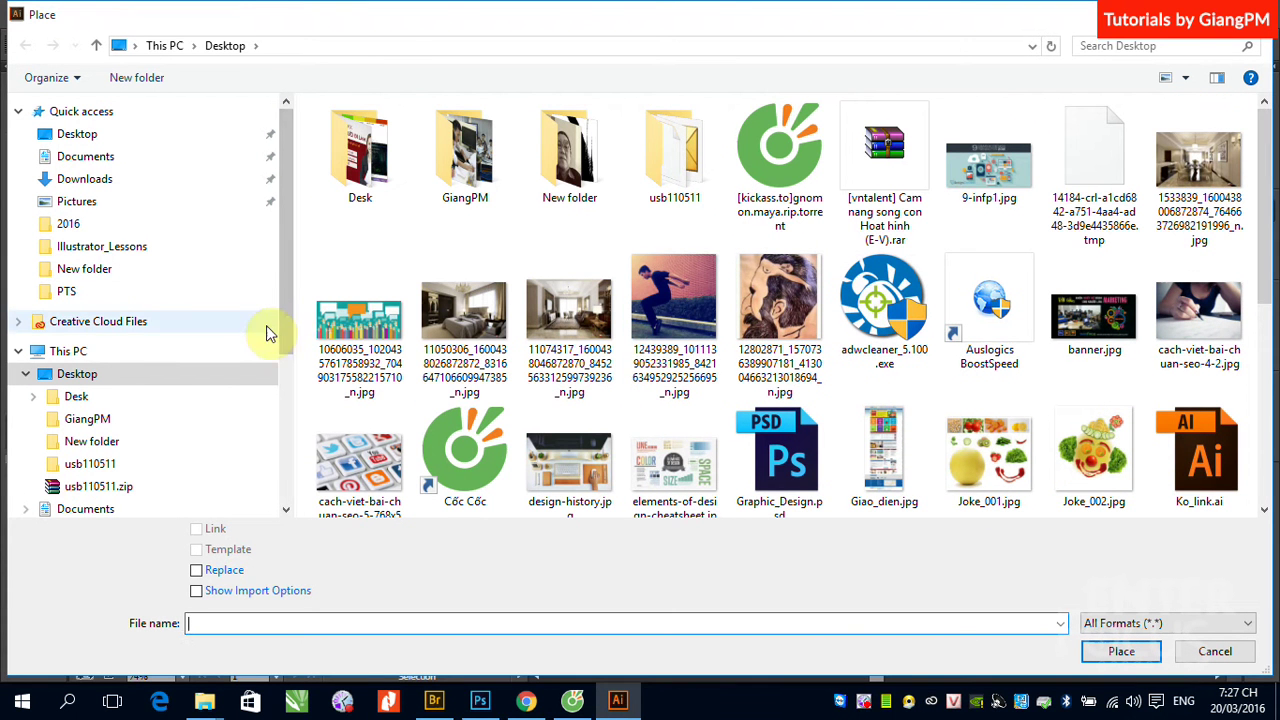
click(1215, 651)
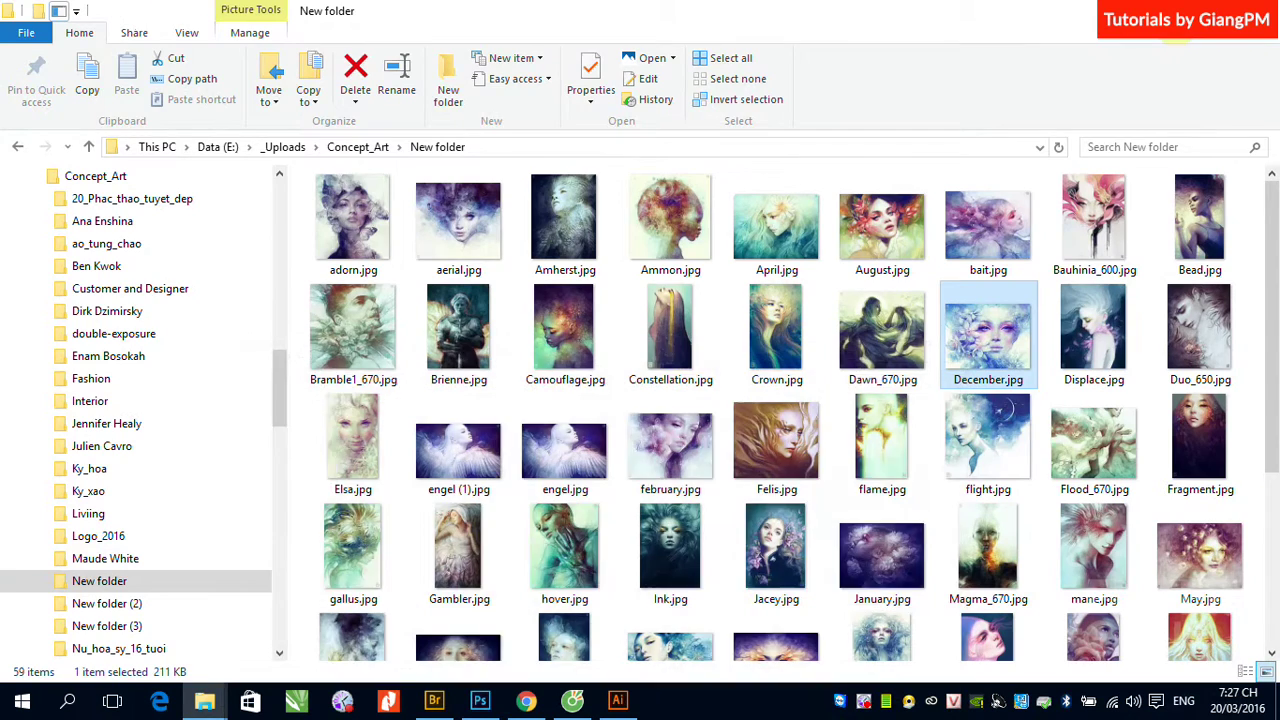
Step: Open the 2016 folder on Data (E:) and select 11-flat-heroes.jpg
click(1164, 12)
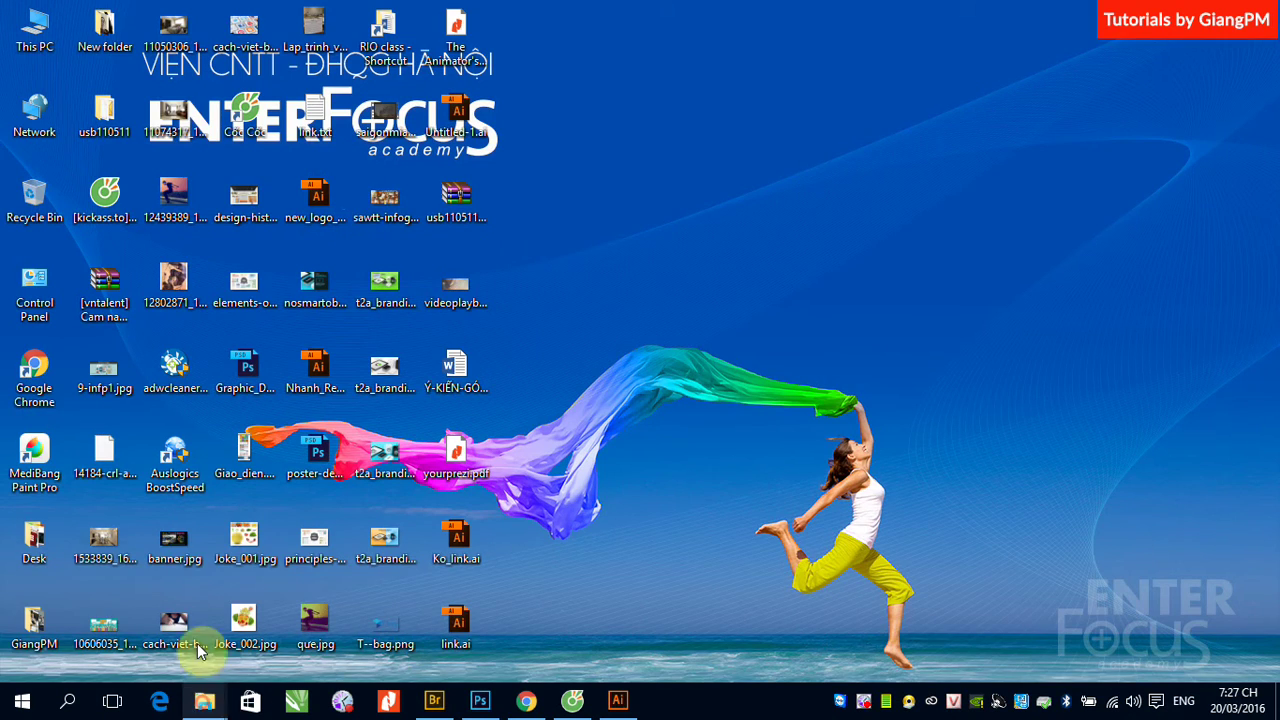
mouse_move(204, 702)
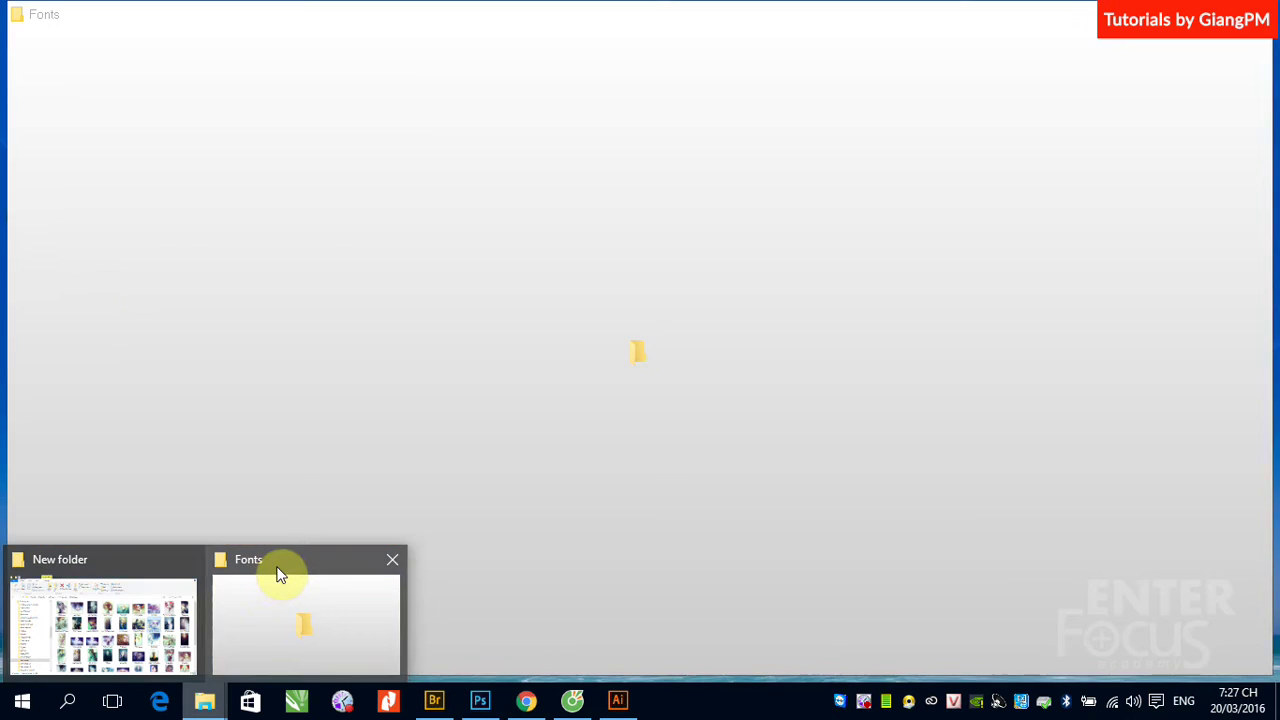
click(280, 575)
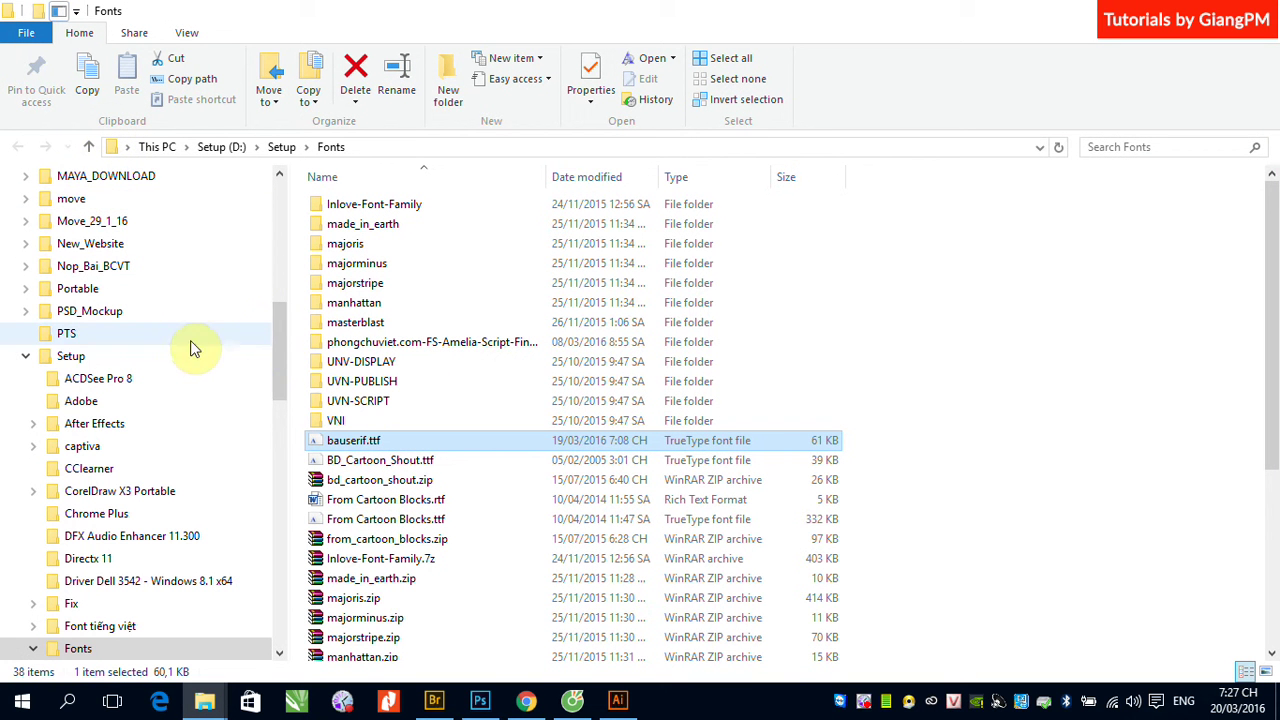
mouse_move(277, 329)
mouse_down()
mouse_move(280, 235)
mouse_move(286, 566)
mouse_up()
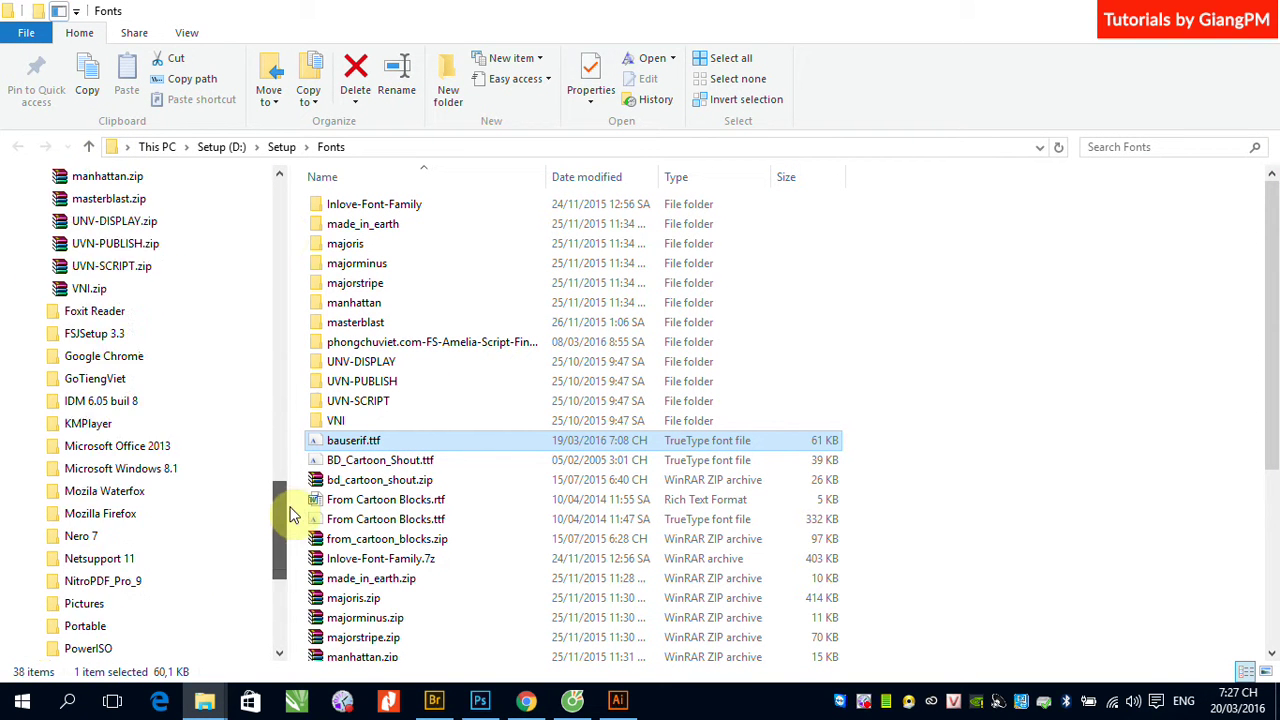
click(108, 570)
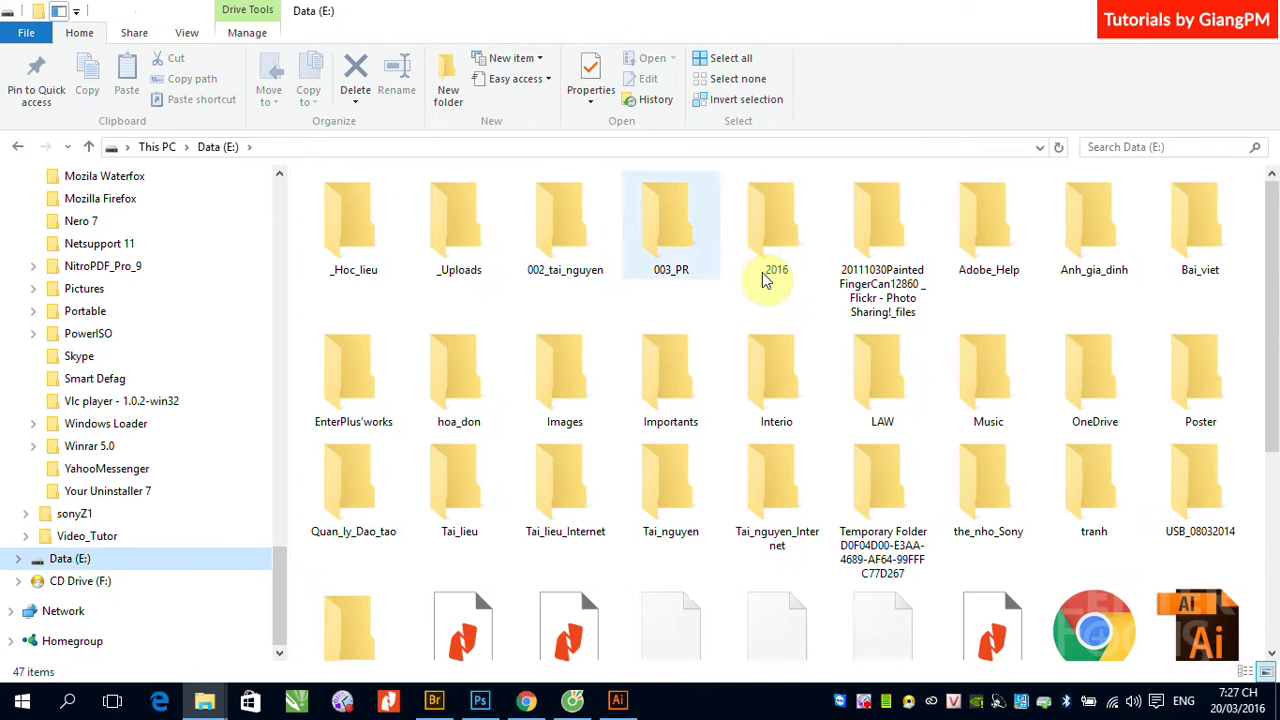
double_click(803, 214)
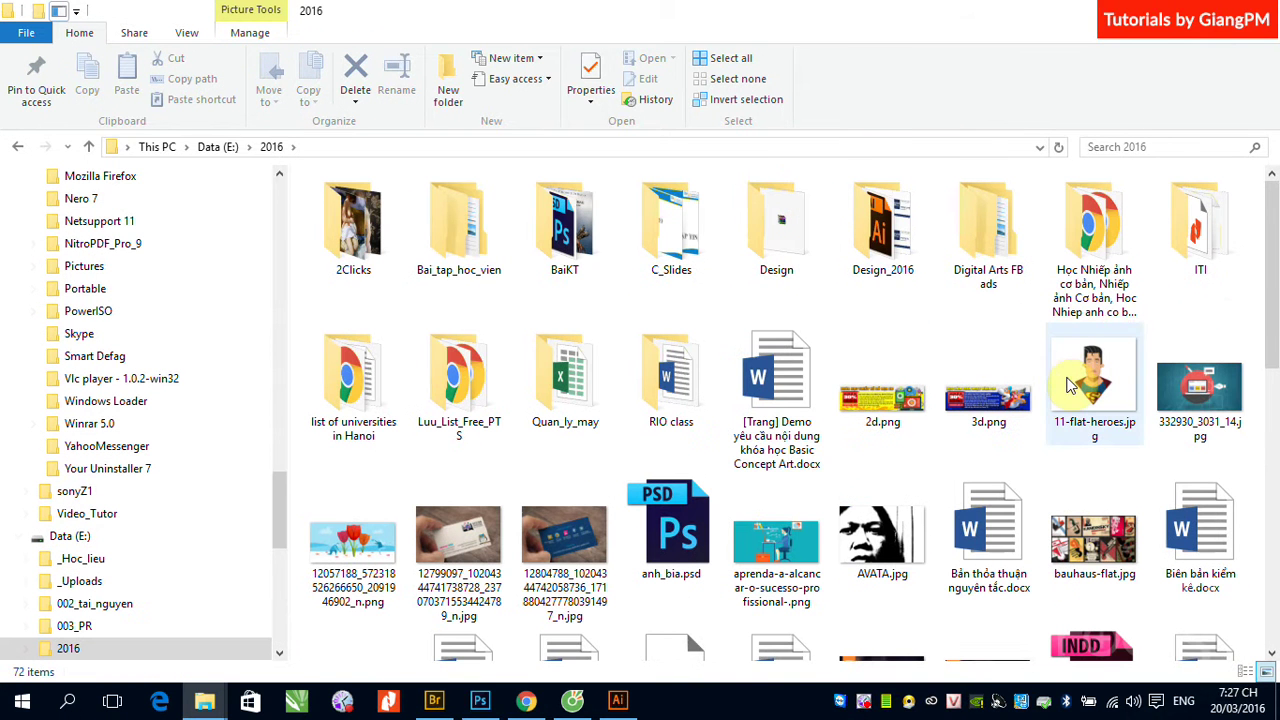
click(1092, 400)
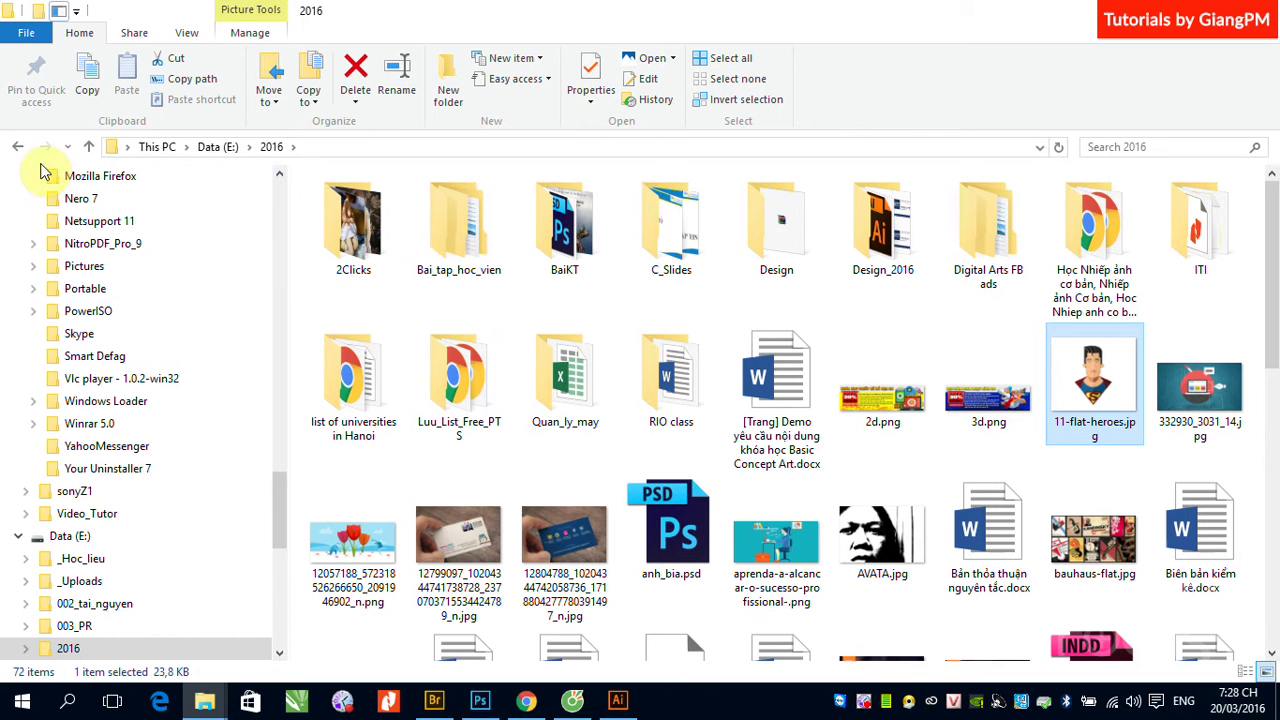
Step: Rename 11-flat-heroes.jpg to 1-flat-heroes.jpg and reveal the desktop
click(1105, 442)
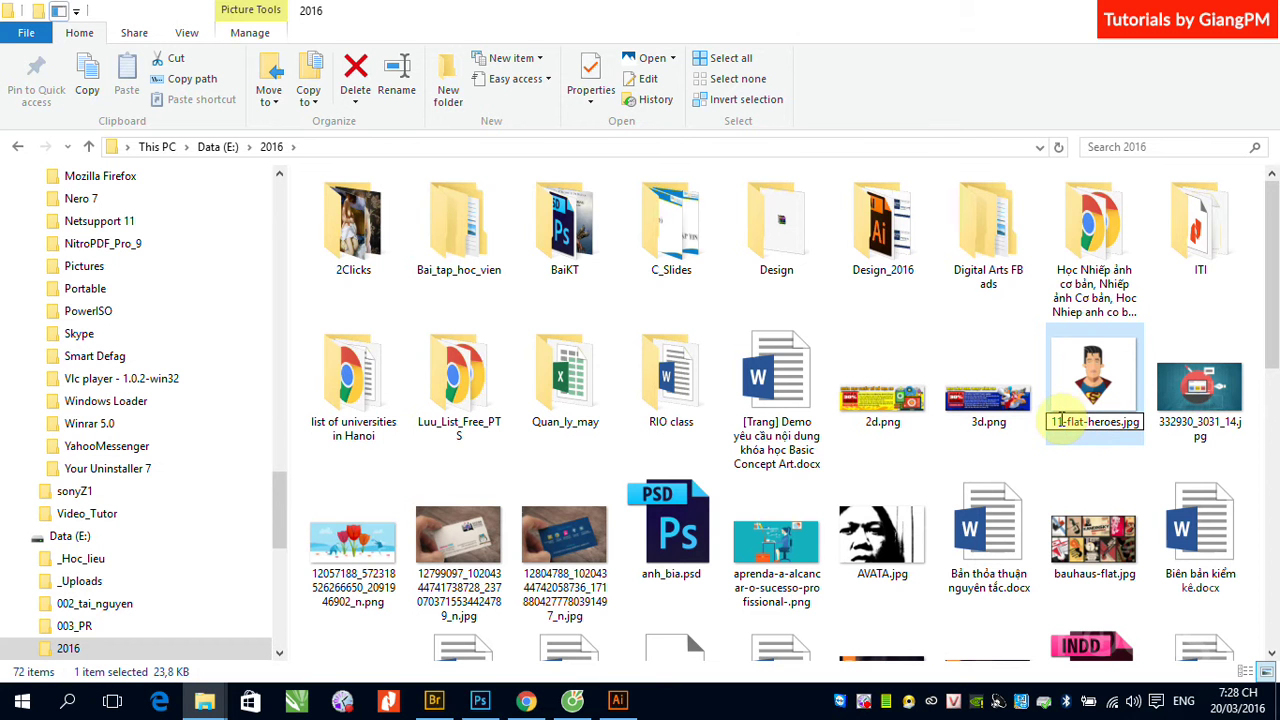
click(1057, 421)
key(BackSpace)
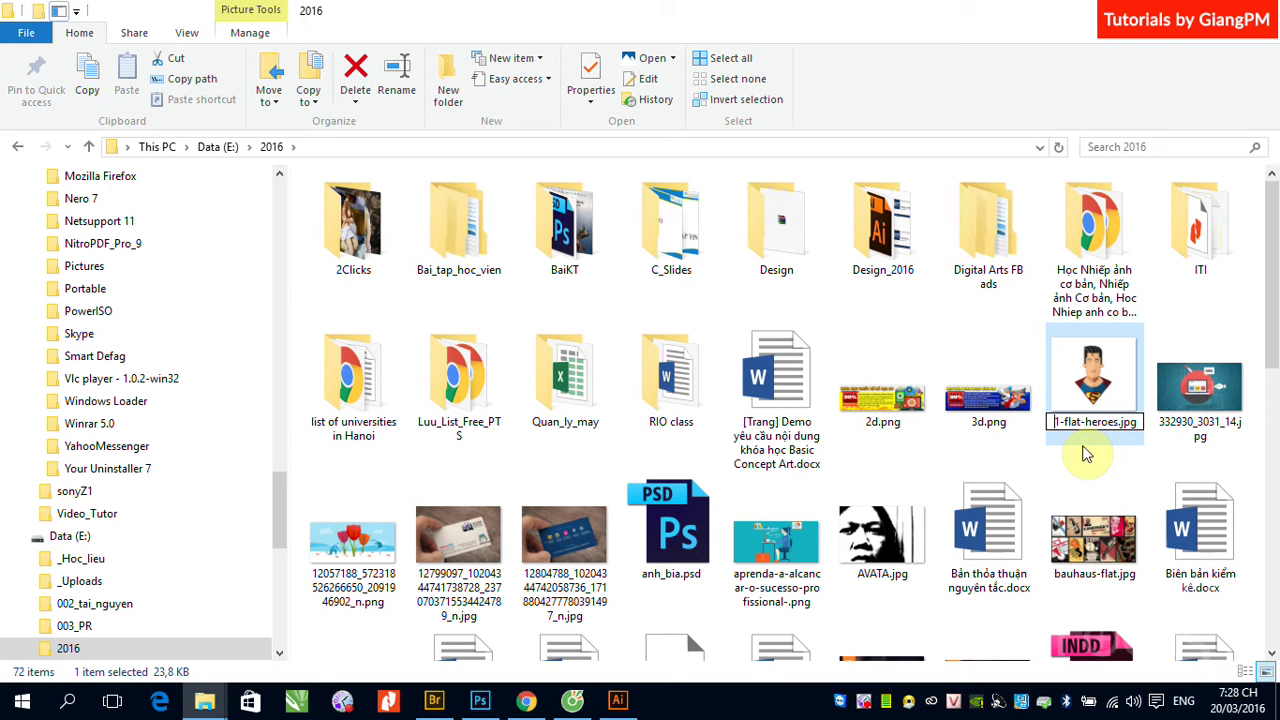
click(1247, 288)
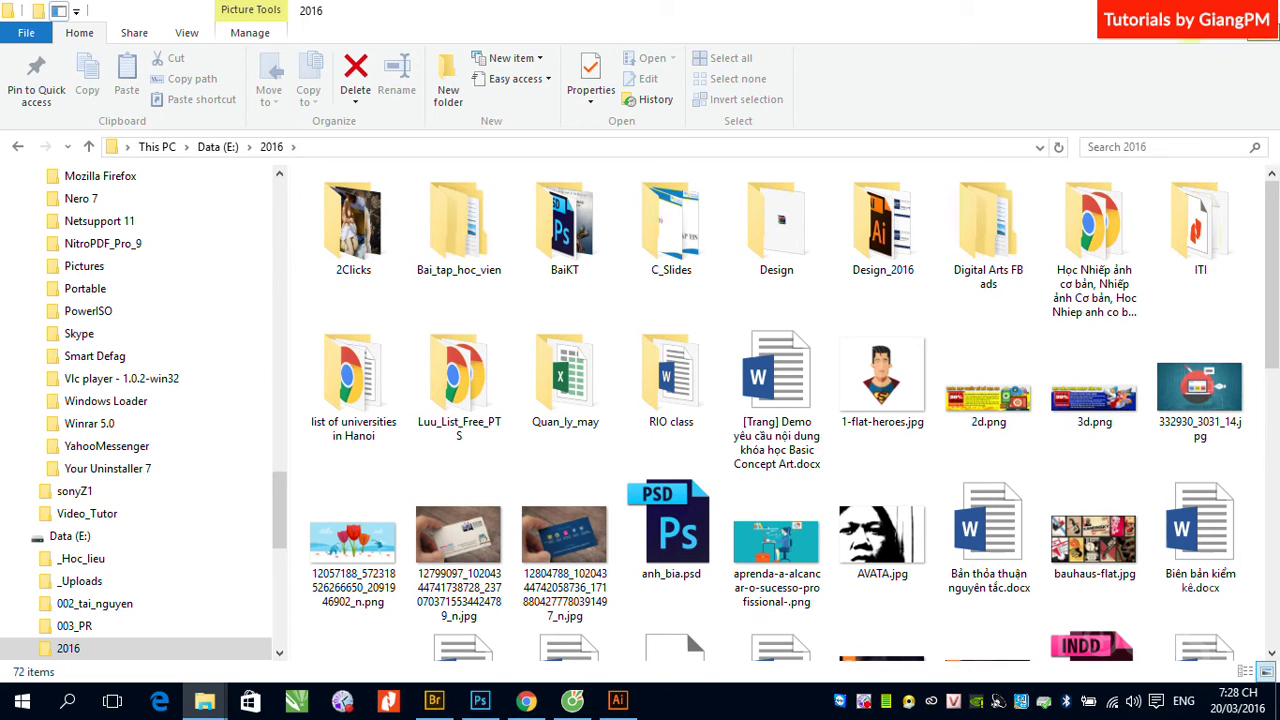
key(super+d)
Step: Return to Illustrator and agree to update the missing linked files
click(630, 703)
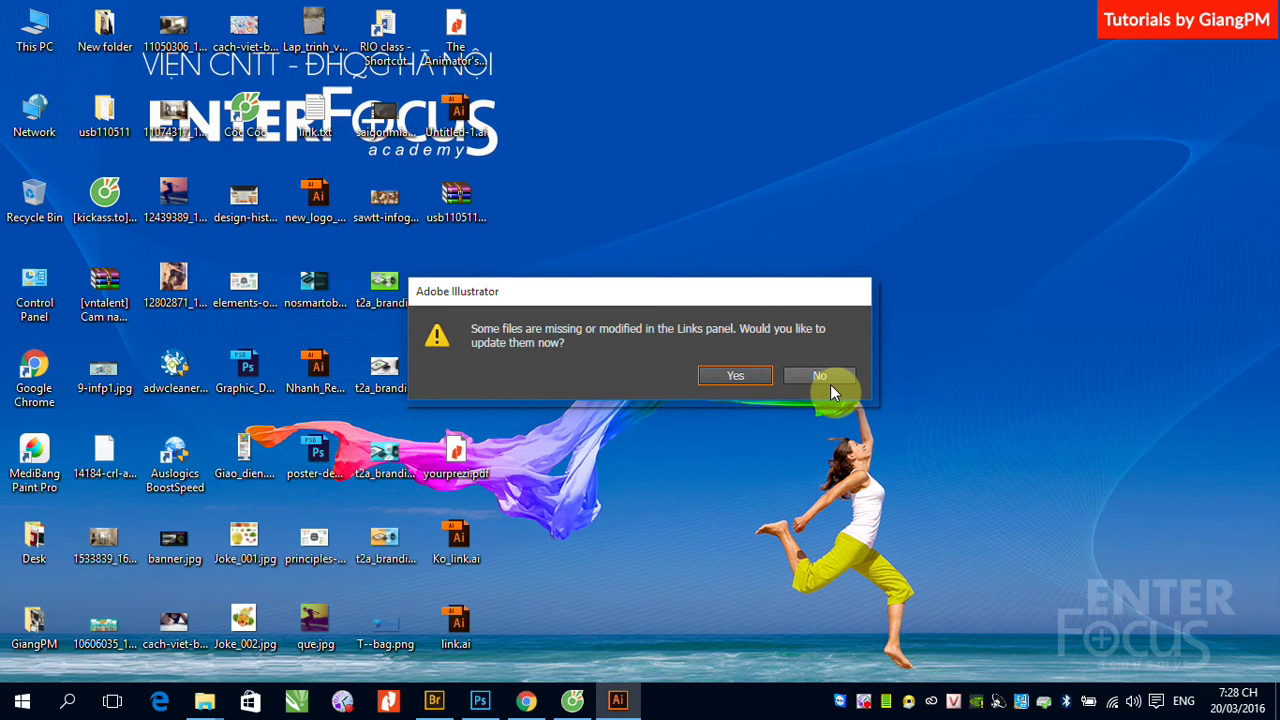
click(708, 375)
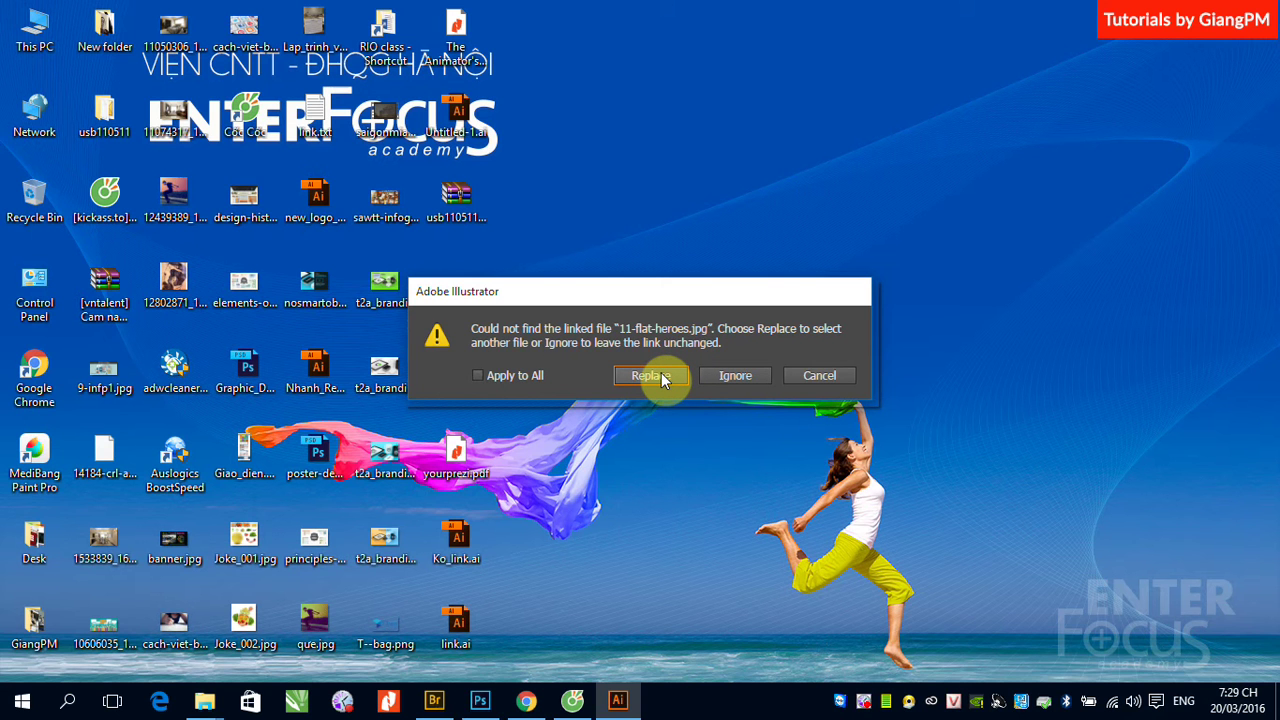
Step: Replace link.ai's missing link with 1-flat-heroes.jpg from the Data (E:)\2016 folder
click(650, 375)
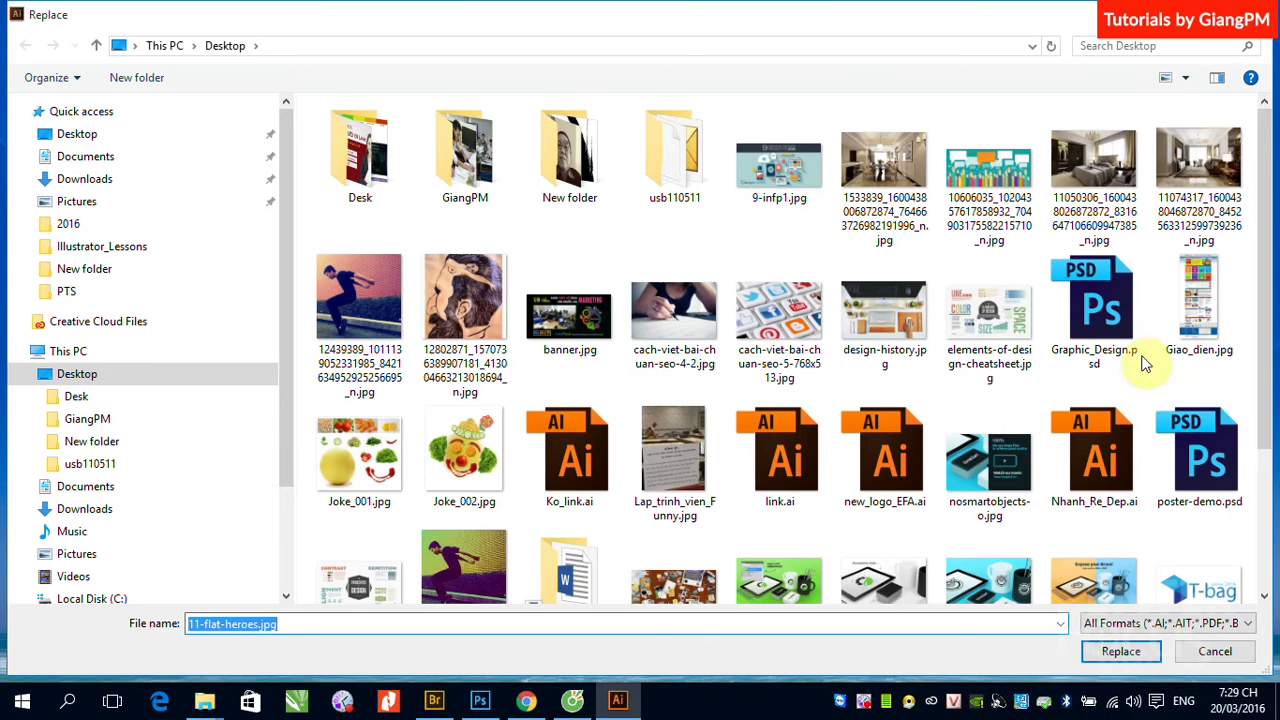
mouse_move(1264, 200)
mouse_down()
mouse_move(1272, 340)
mouse_move(1268, 110)
mouse_up()
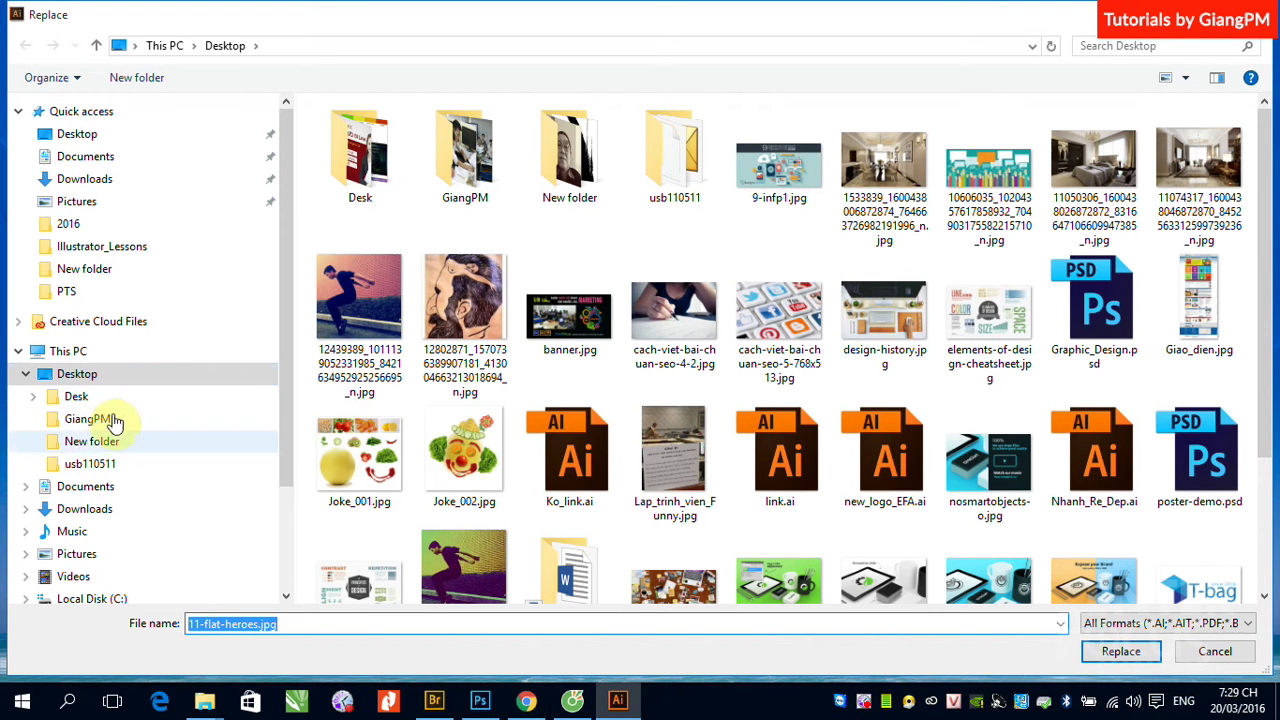
click(72, 223)
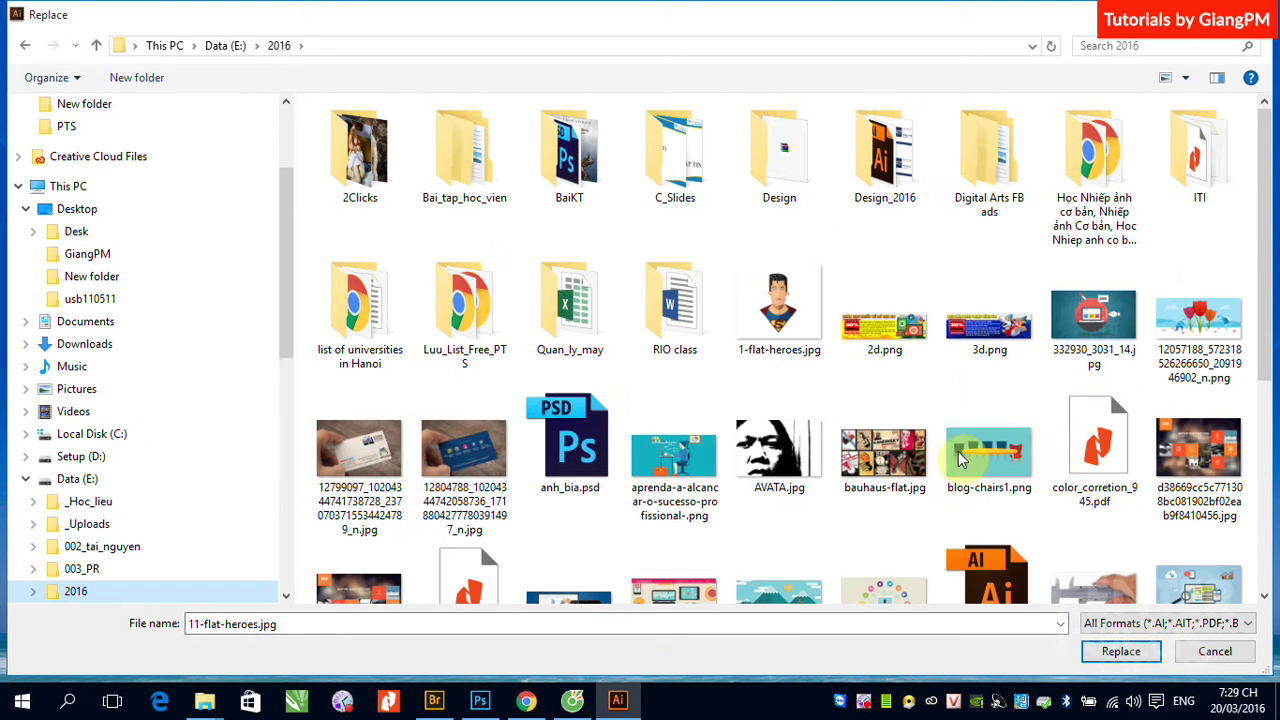
click(808, 363)
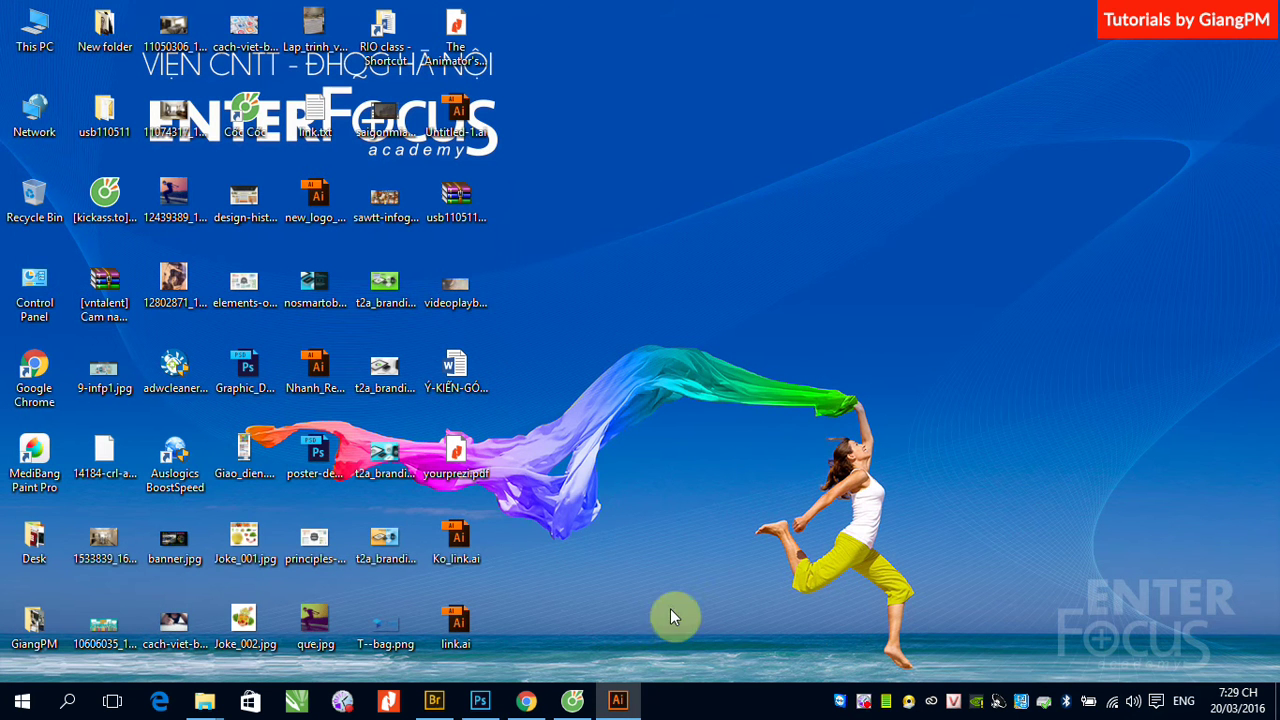
Step: Bring Illustrator back and save link.ai with its relinked image
click(617, 700)
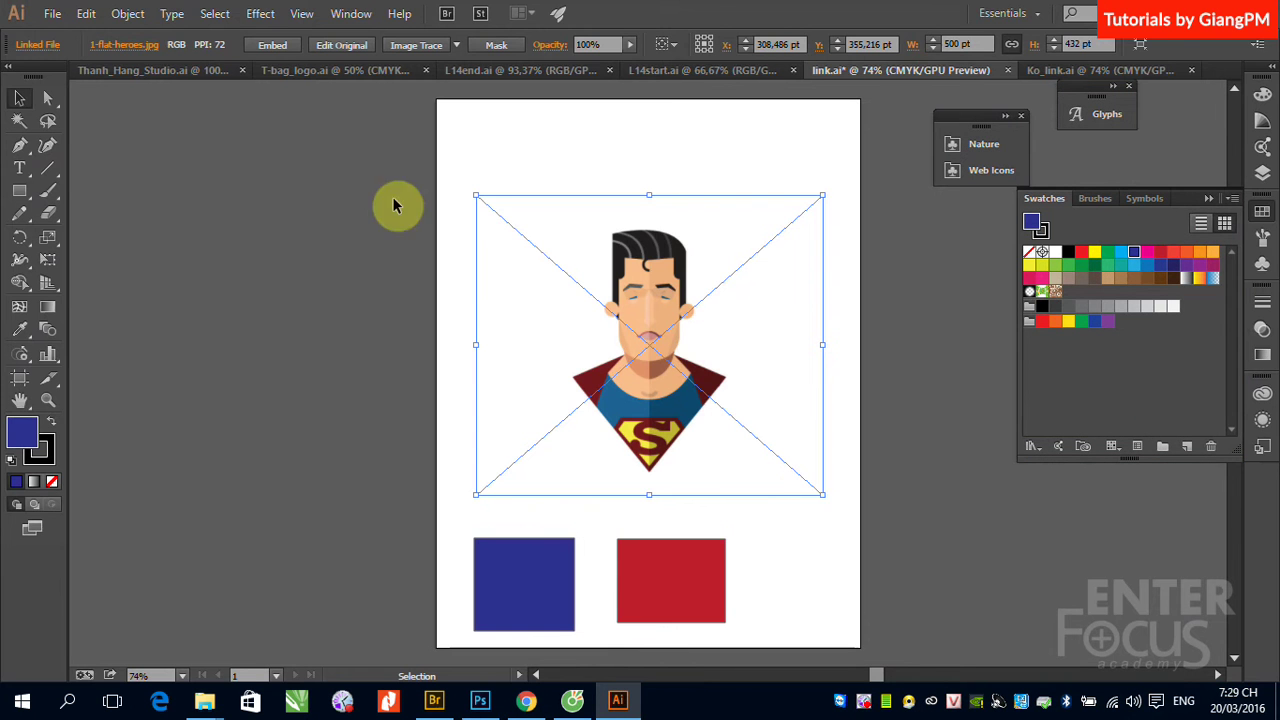
click(294, 157)
click(642, 240)
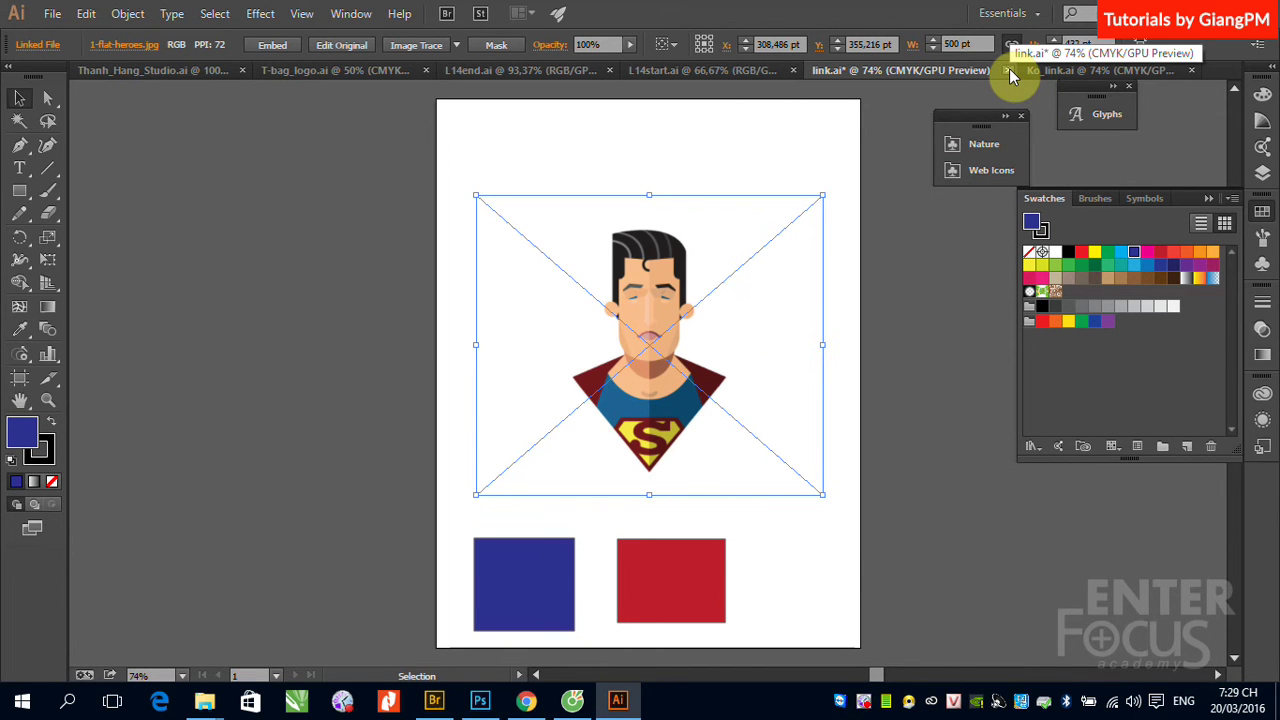
key(ctrl+s)
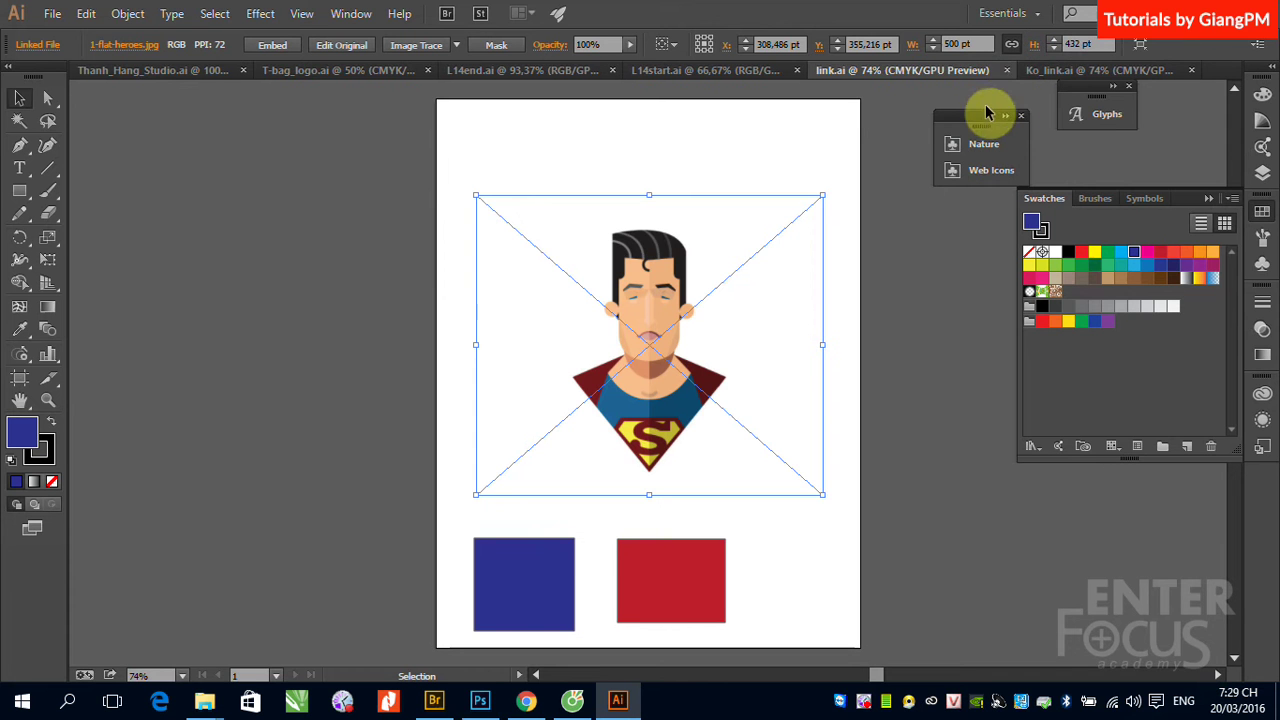
Step: Close the link.ai and Ko_link.ai documents and minimize Illustrator
click(1009, 73)
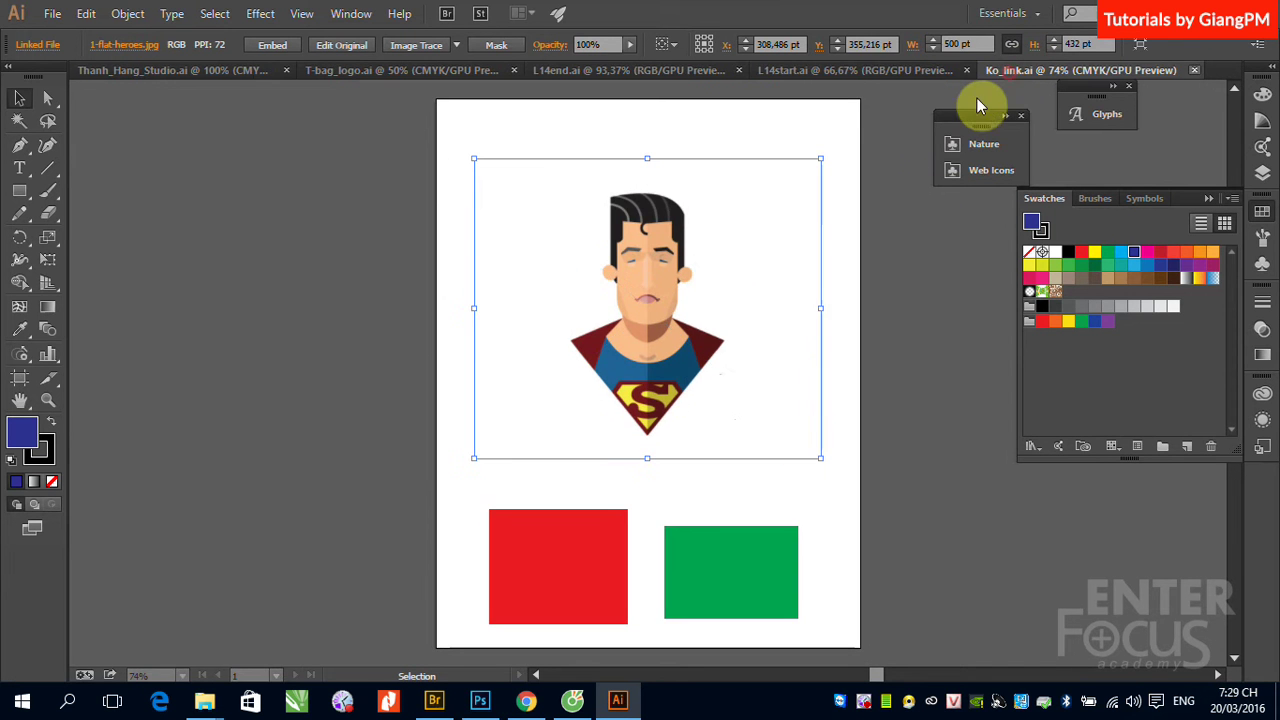
click(1192, 71)
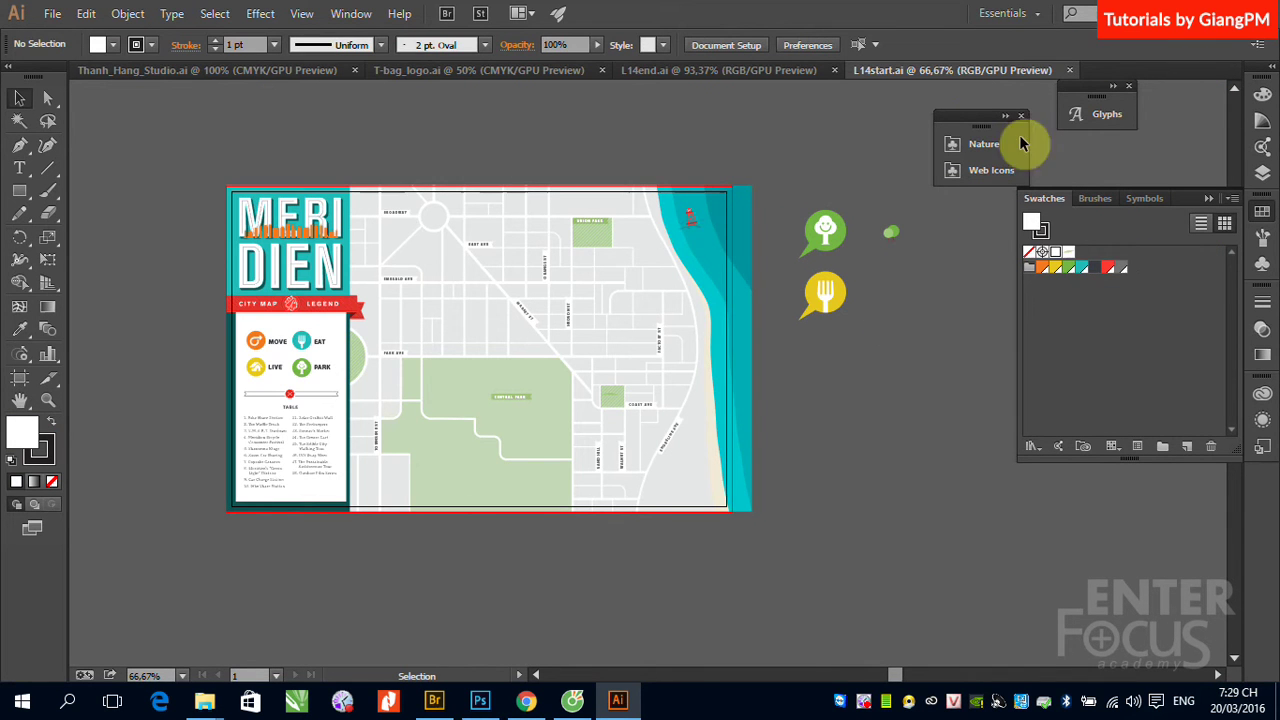
click(1200, 15)
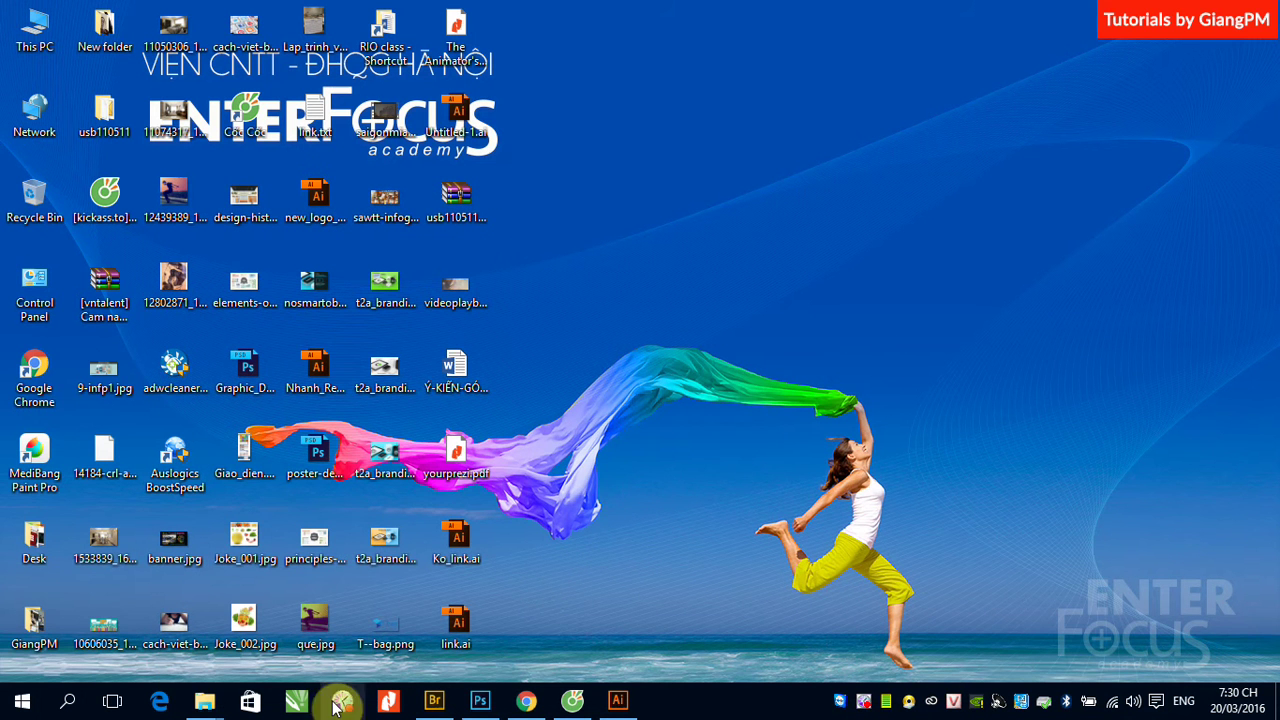
Step: Rename 1-flat-heroes.jpg in the 2016 folder to 11-flat-heroes.jpg, then return to Illustrator
mouse_move(204, 701)
click(334, 611)
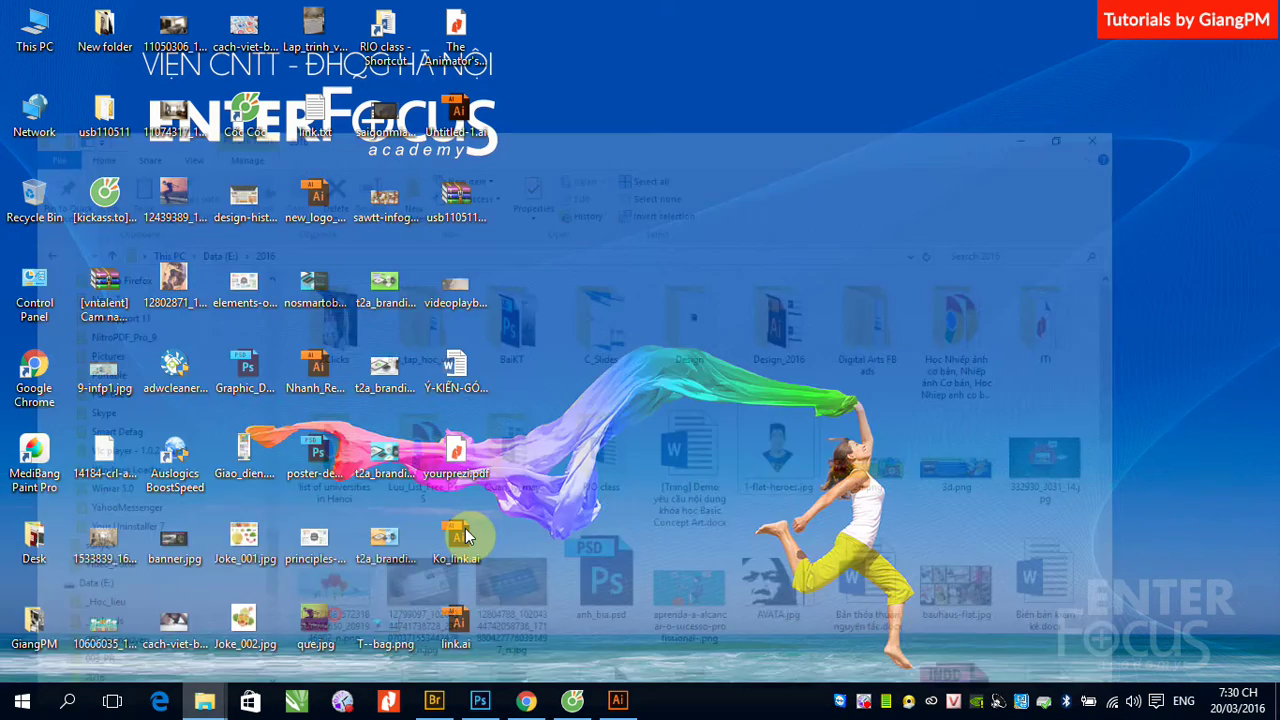
click(862, 430)
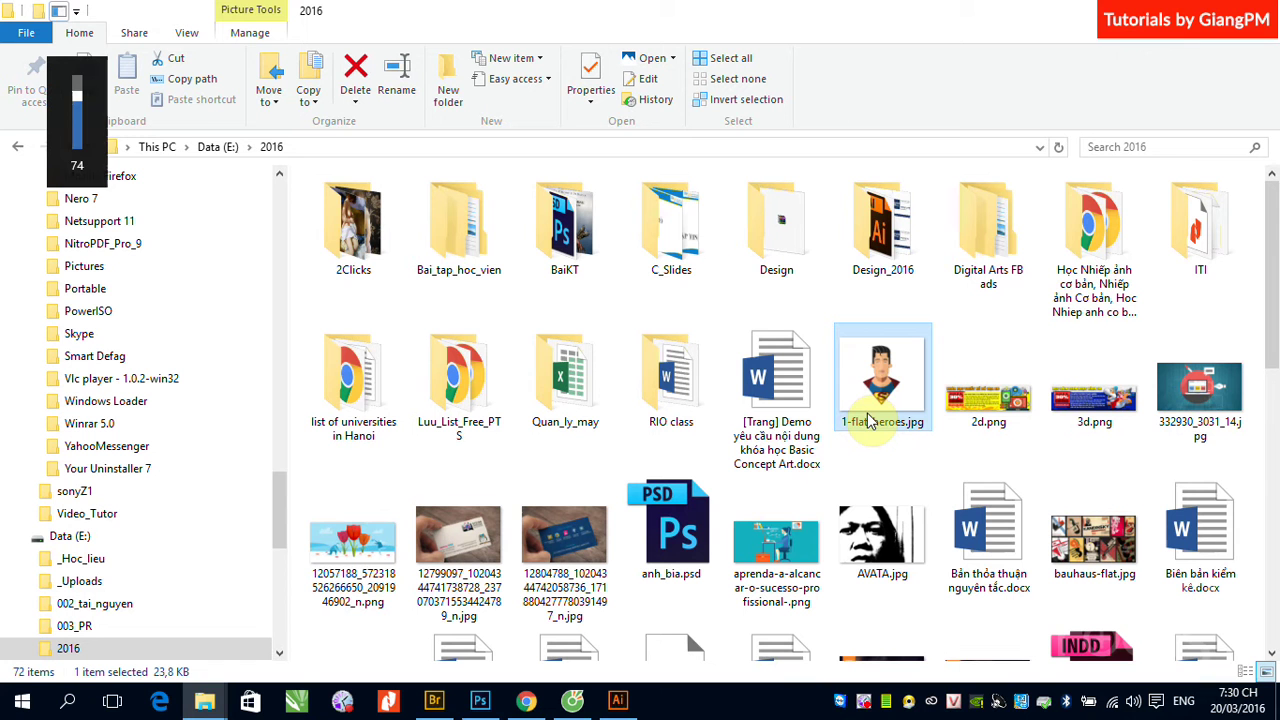
click(866, 422)
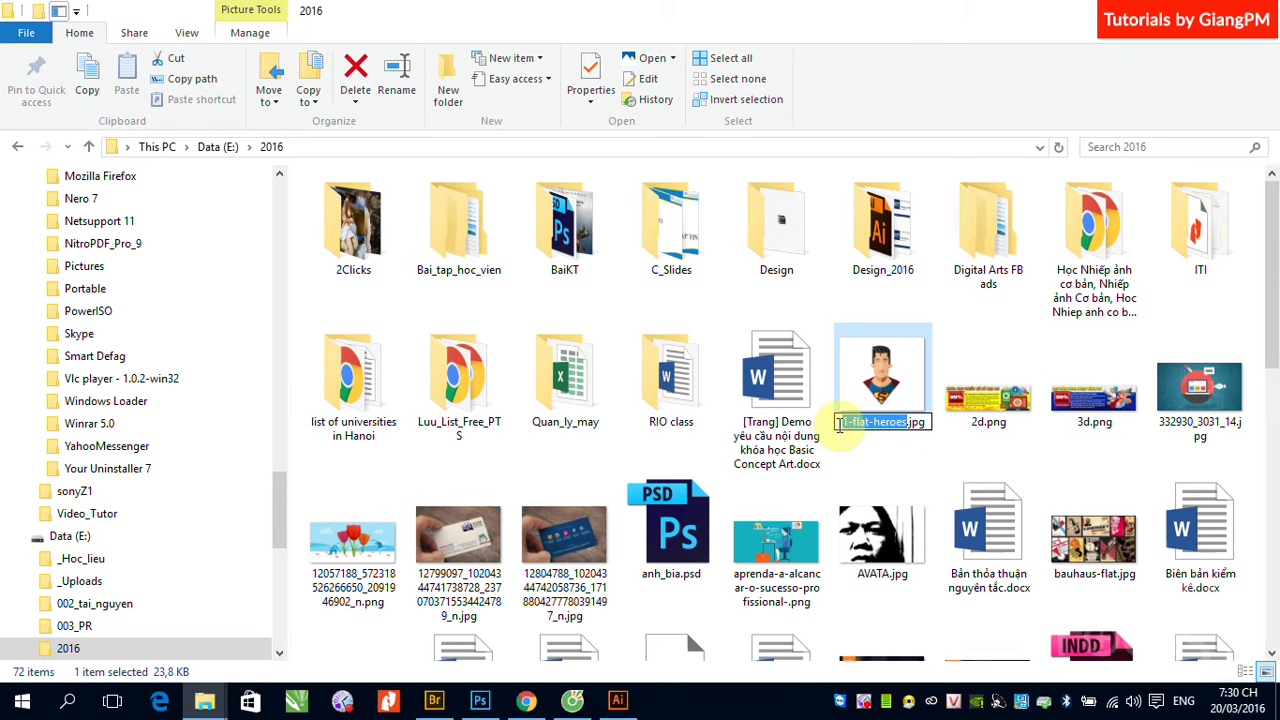
key(Home)
text(1)
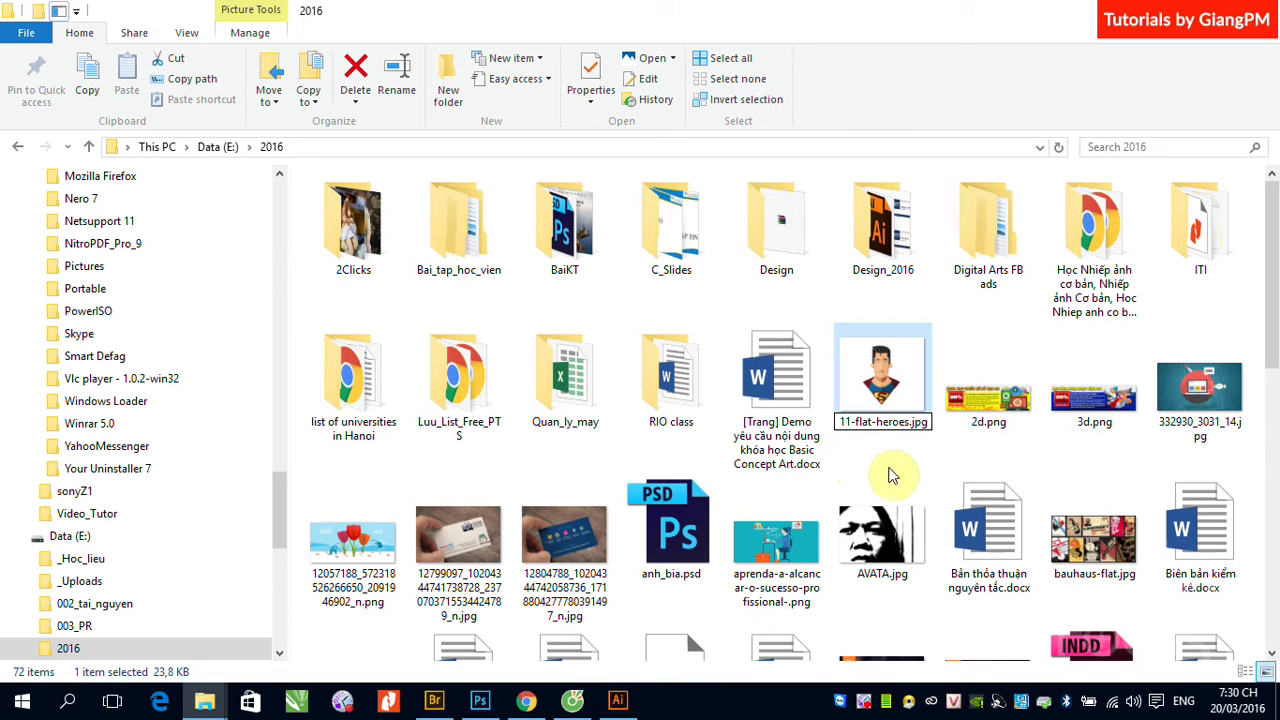
click(912, 457)
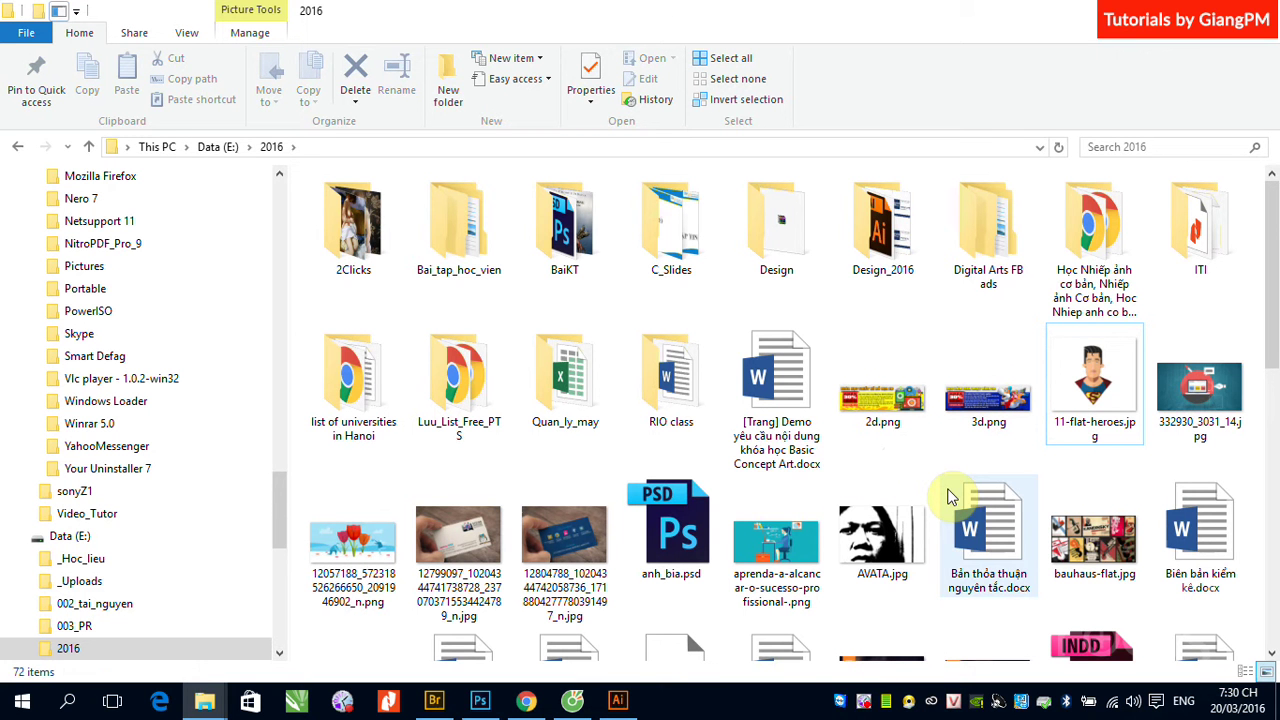
click(617, 700)
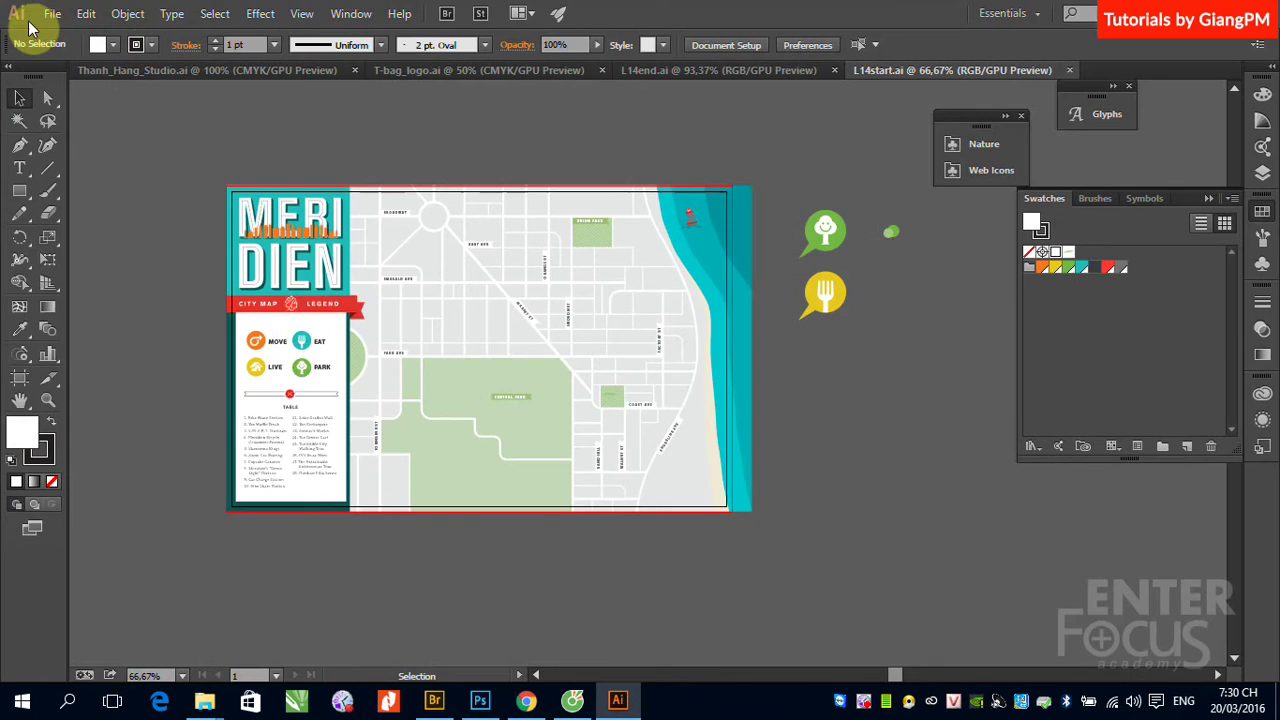
Step: Reopen Ko_link.ai from recent files and select its embedded Superman image
click(52, 13)
mouse_move(113, 97)
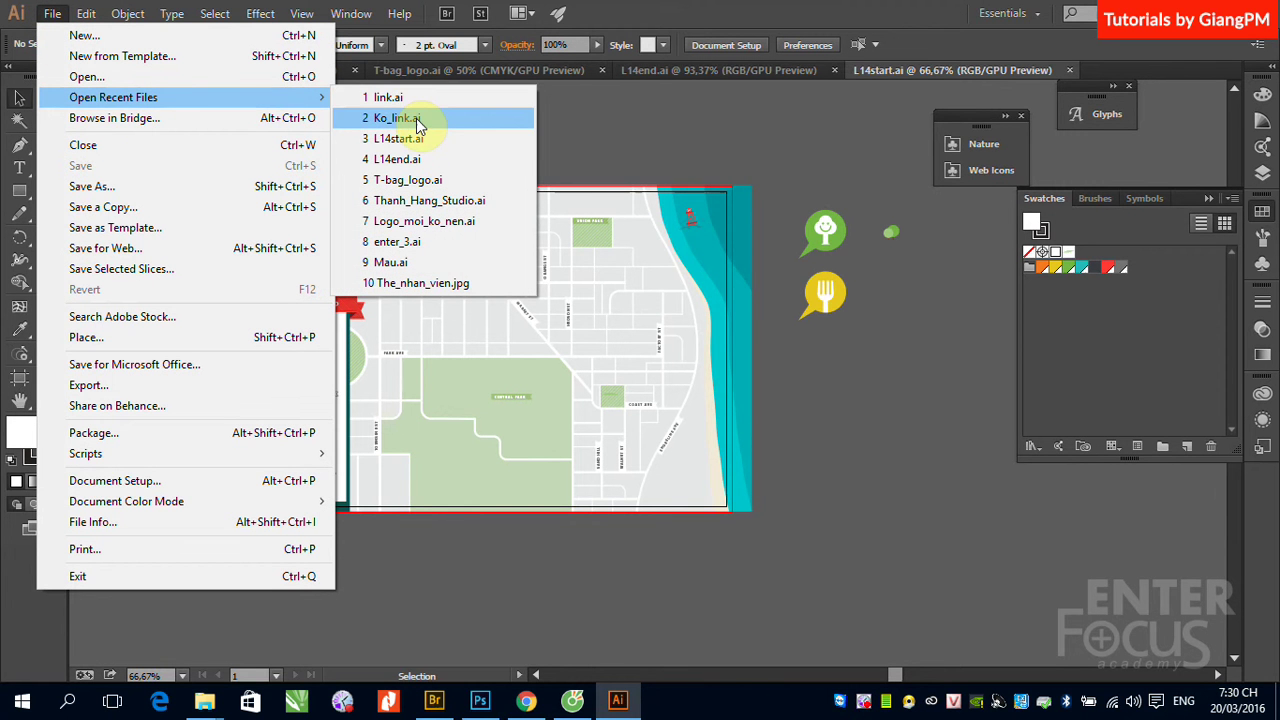
click(416, 120)
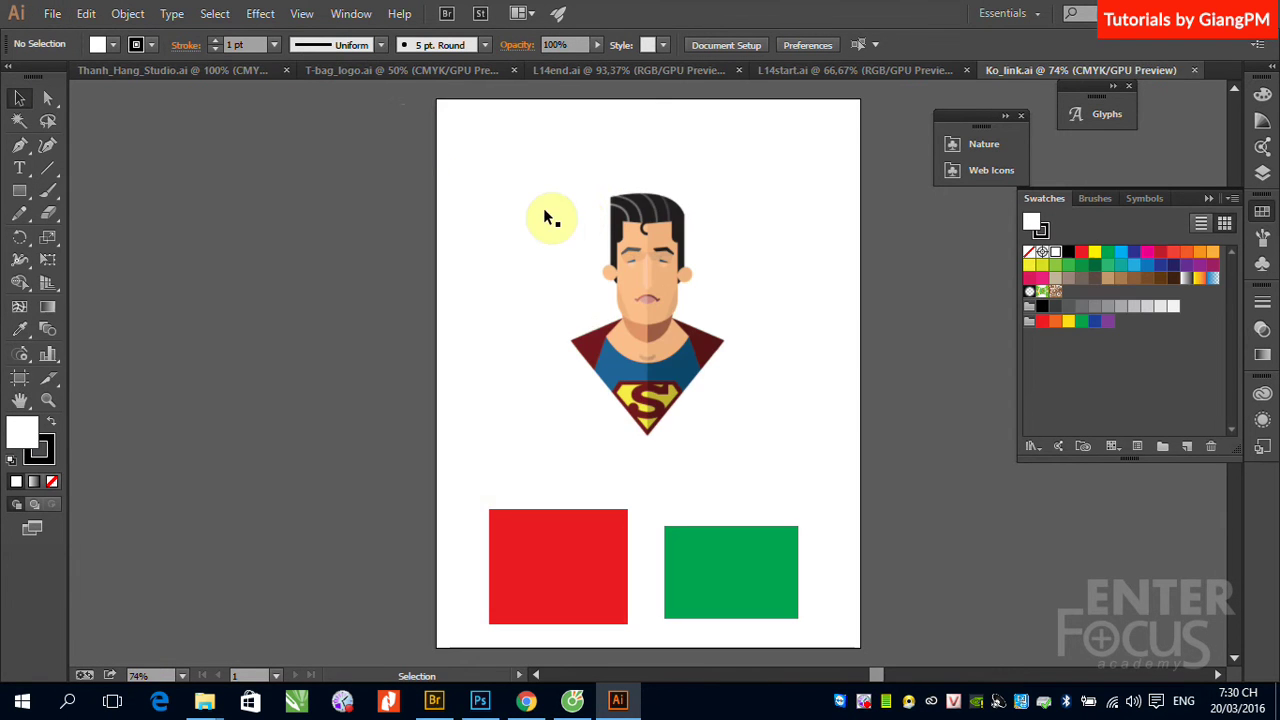
click(659, 354)
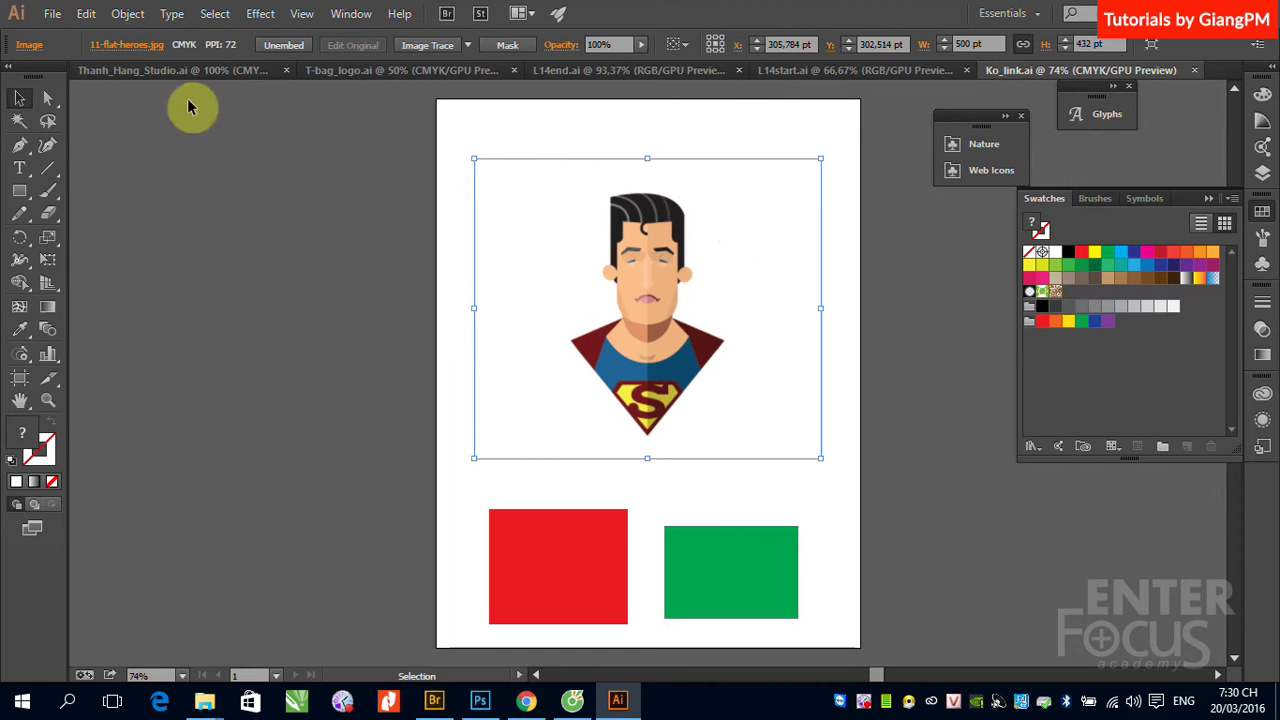
Step: Bring up File > Open, cancel it, and show the recent files list again
click(54, 13)
click(88, 78)
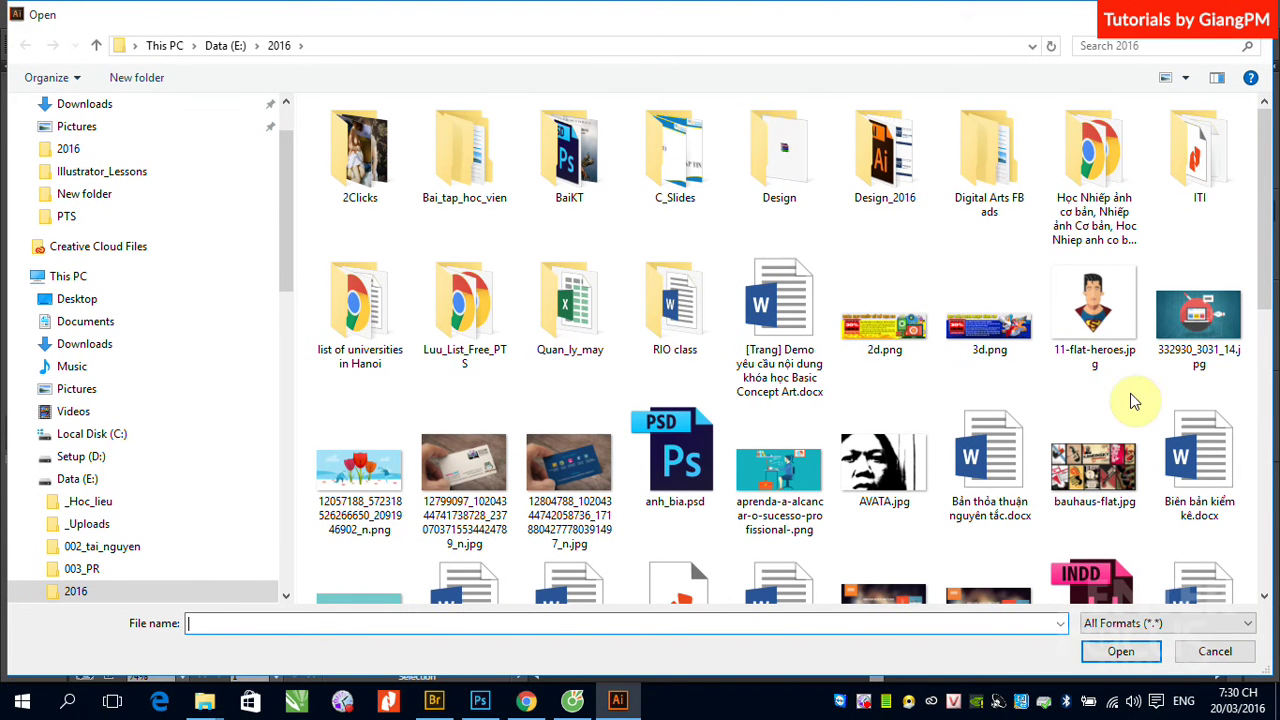
click(1207, 655)
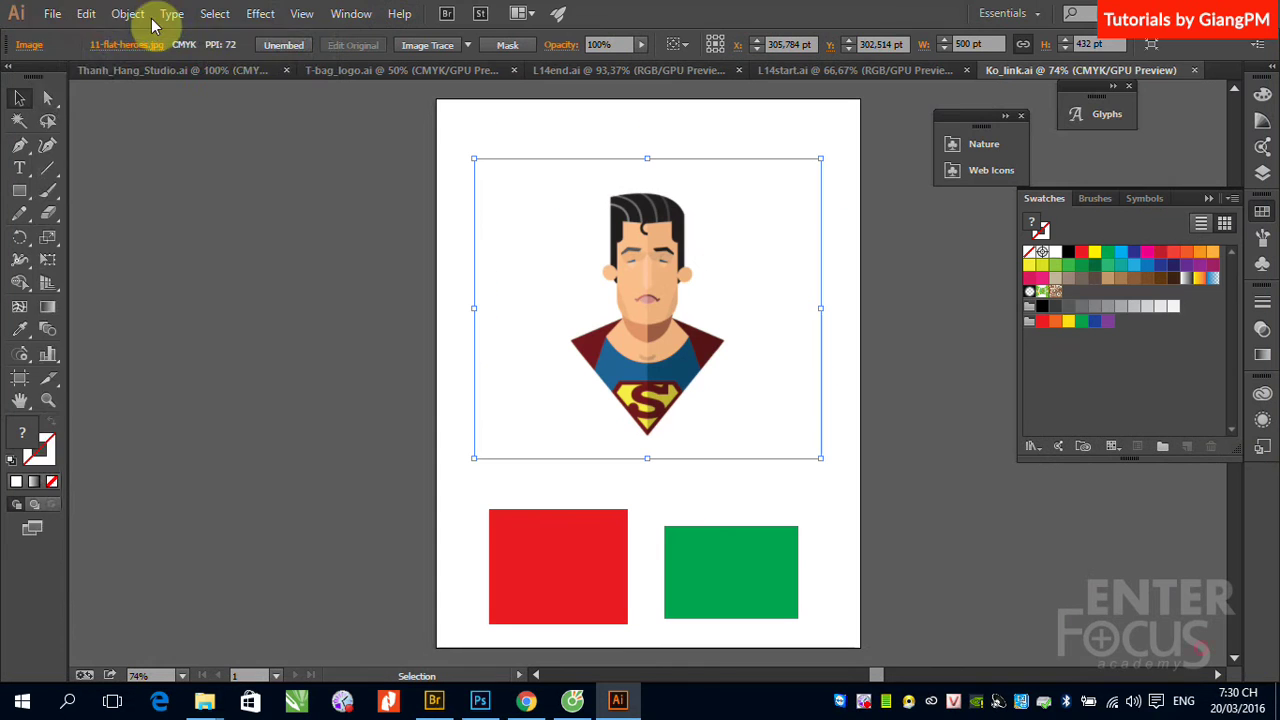
click(52, 14)
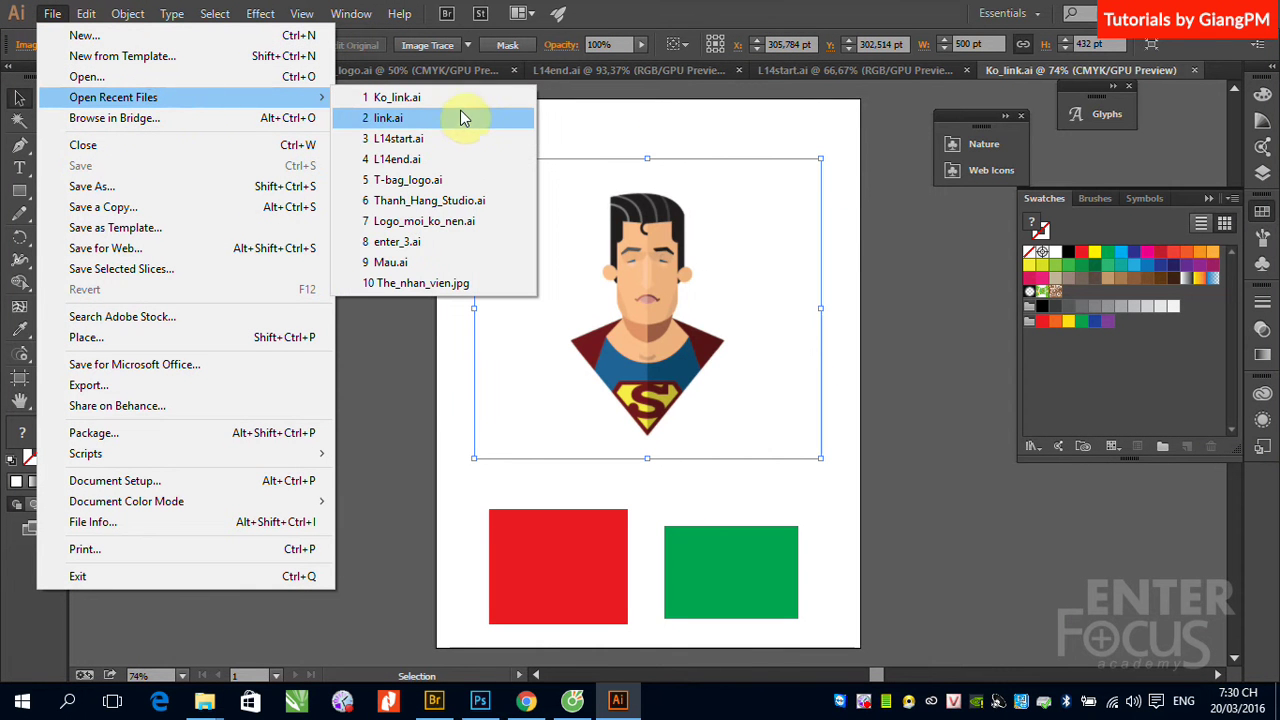
mouse_move(113, 97)
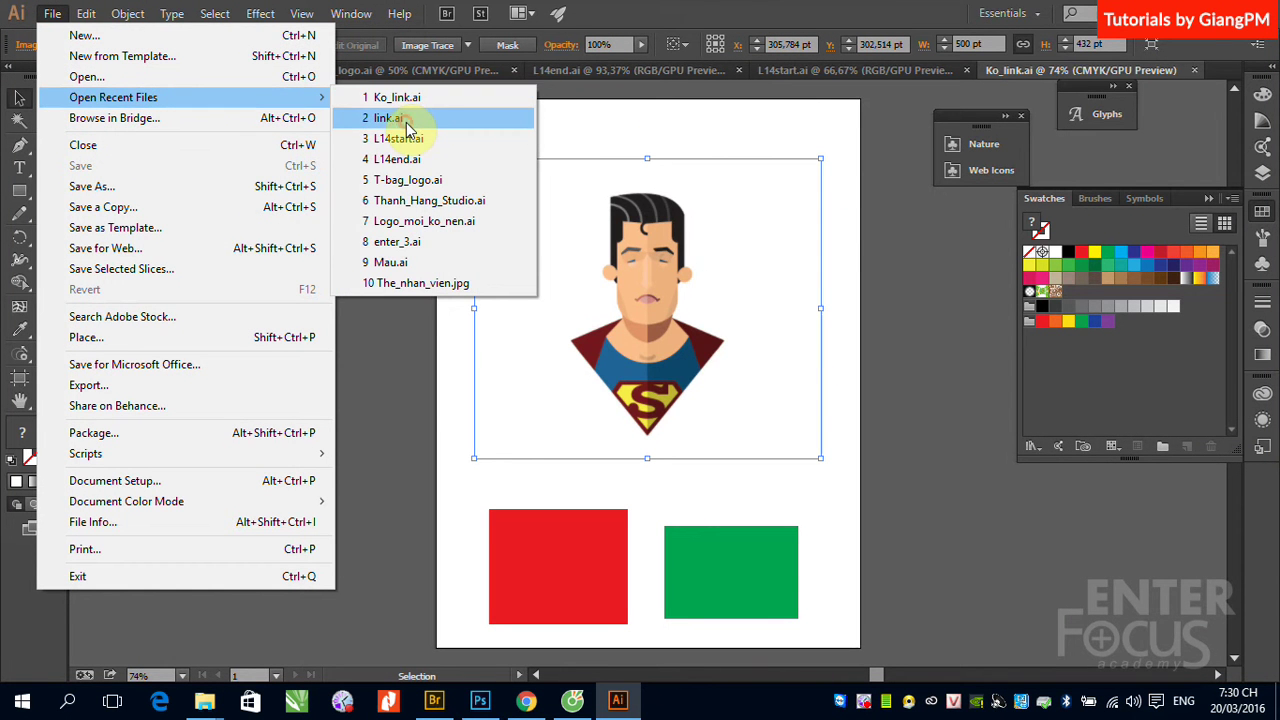
Step: Reopen link.ai and replace its missing Superman link with 11-flat-heroes.jpg
click(407, 125)
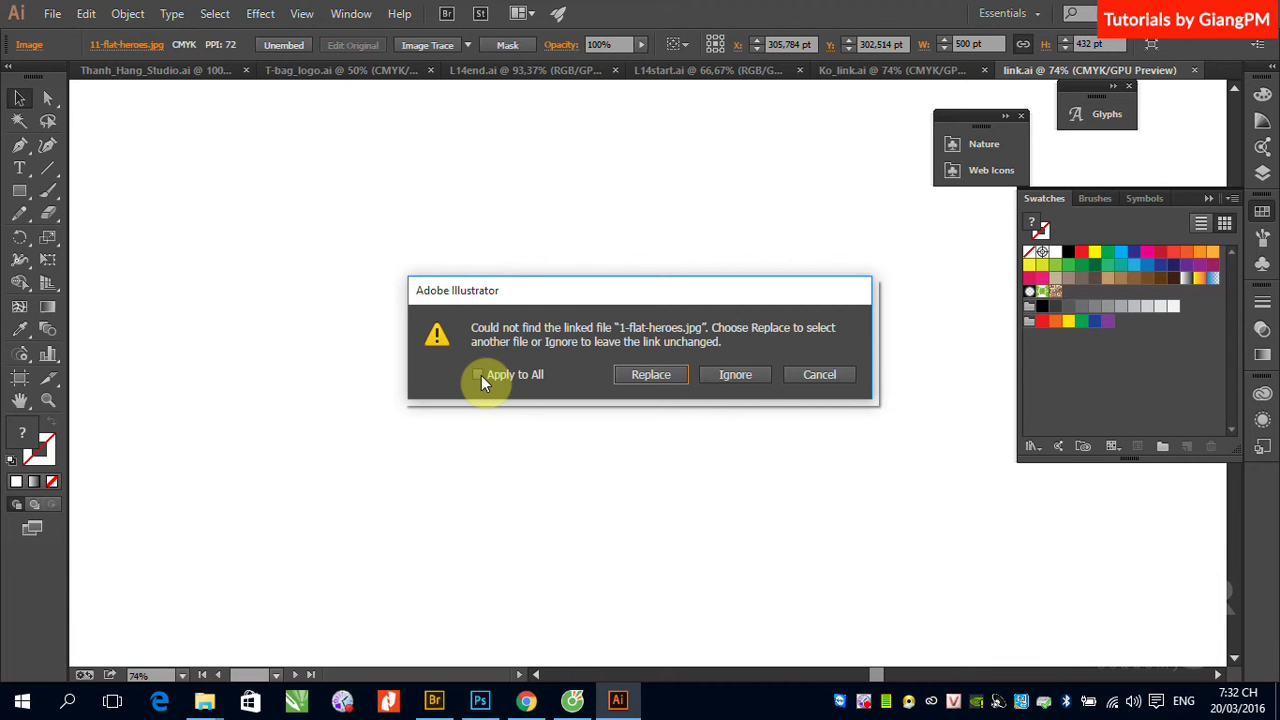
click(673, 382)
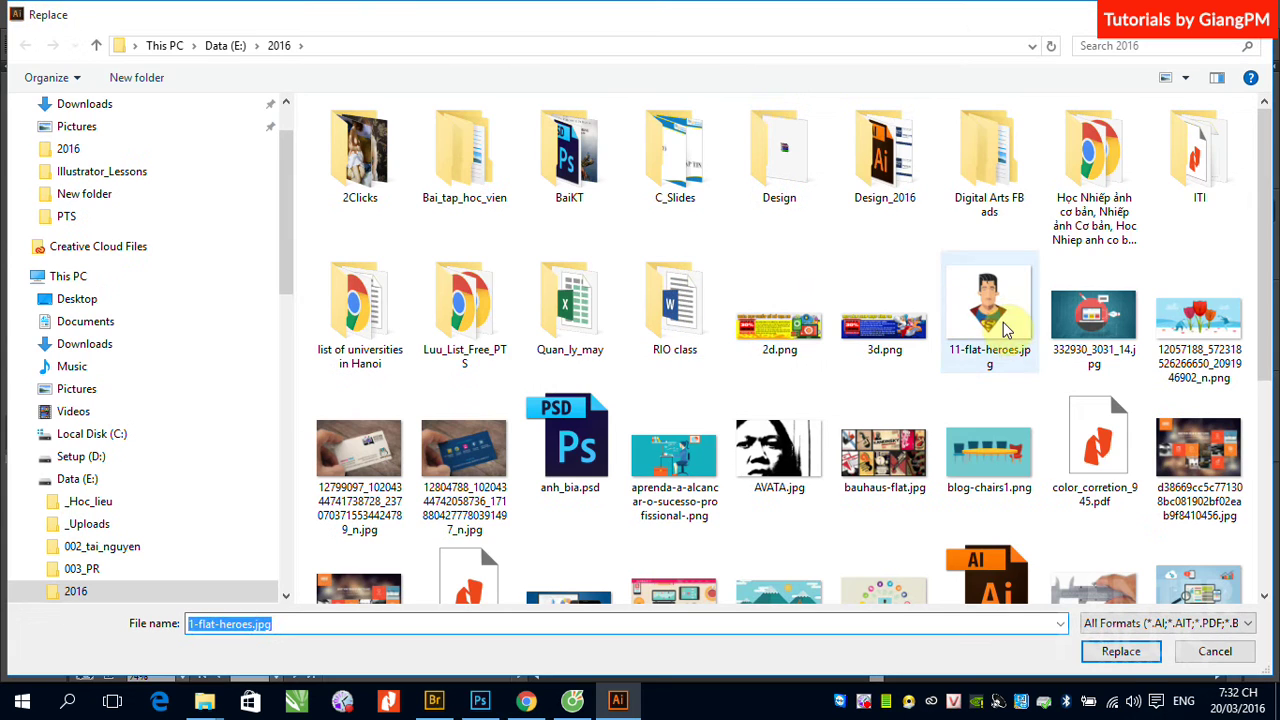
click(988, 305)
click(1121, 651)
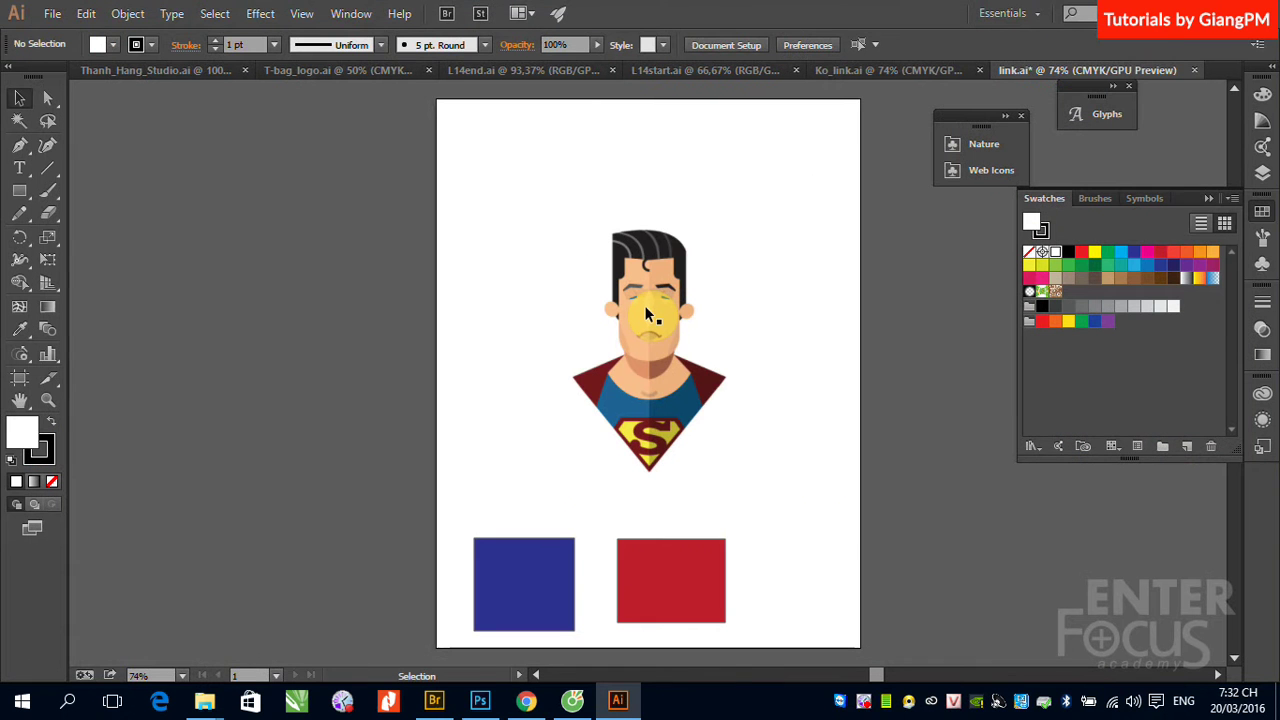
Step: Select the red and blue rectangles in link.ai, then switch to the Ko_link.ai document
click(675, 594)
click(510, 596)
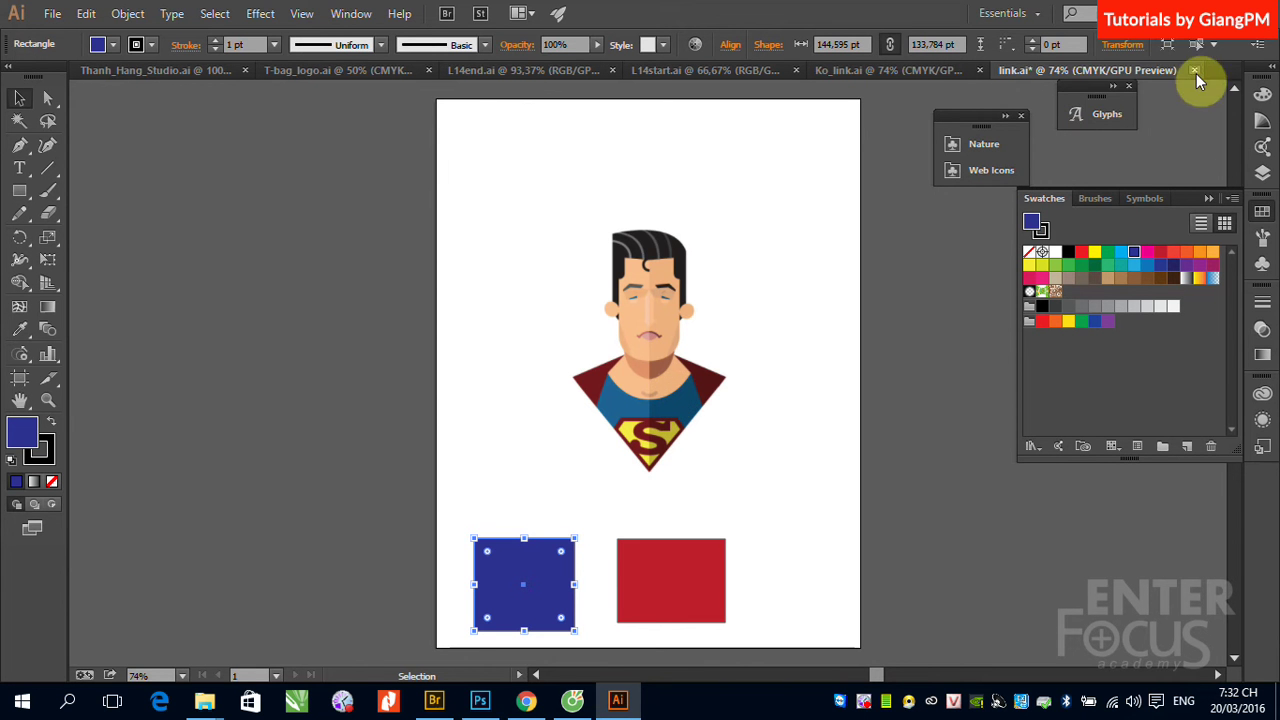
click(906, 72)
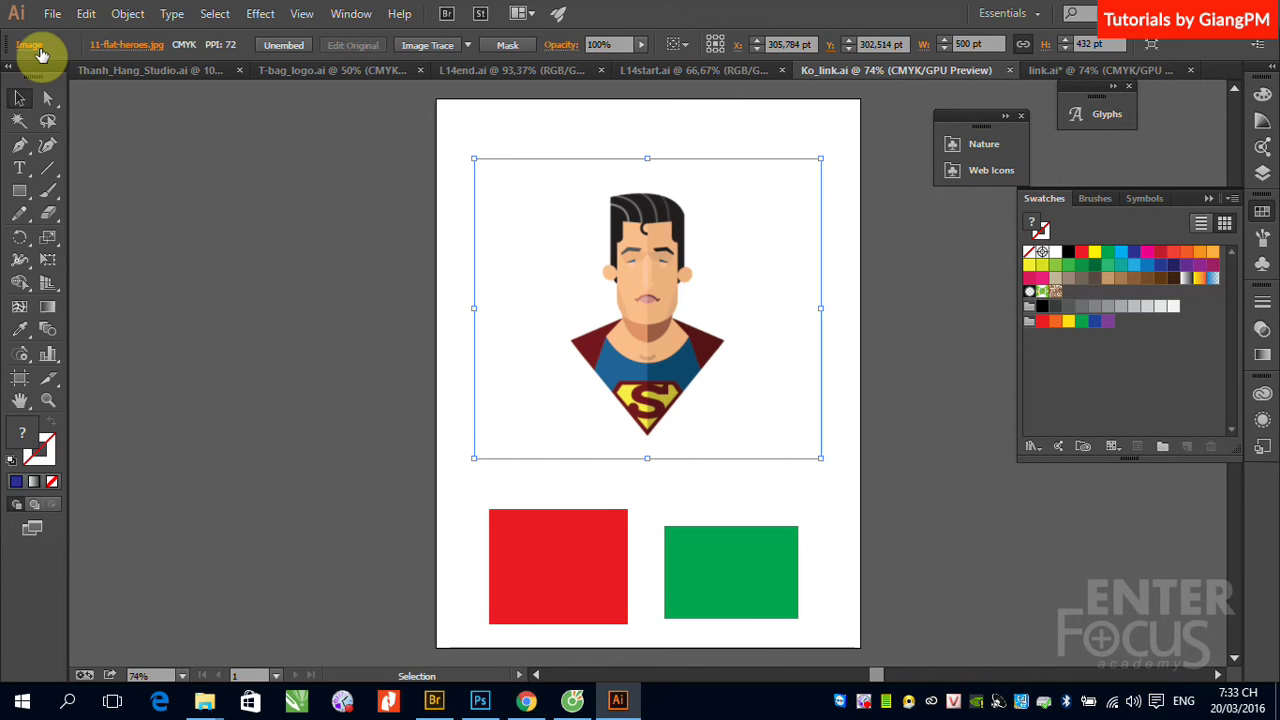
Step: In Photoshop, open 11-flat-heroes.jpg from the 2016 folder
click(481, 705)
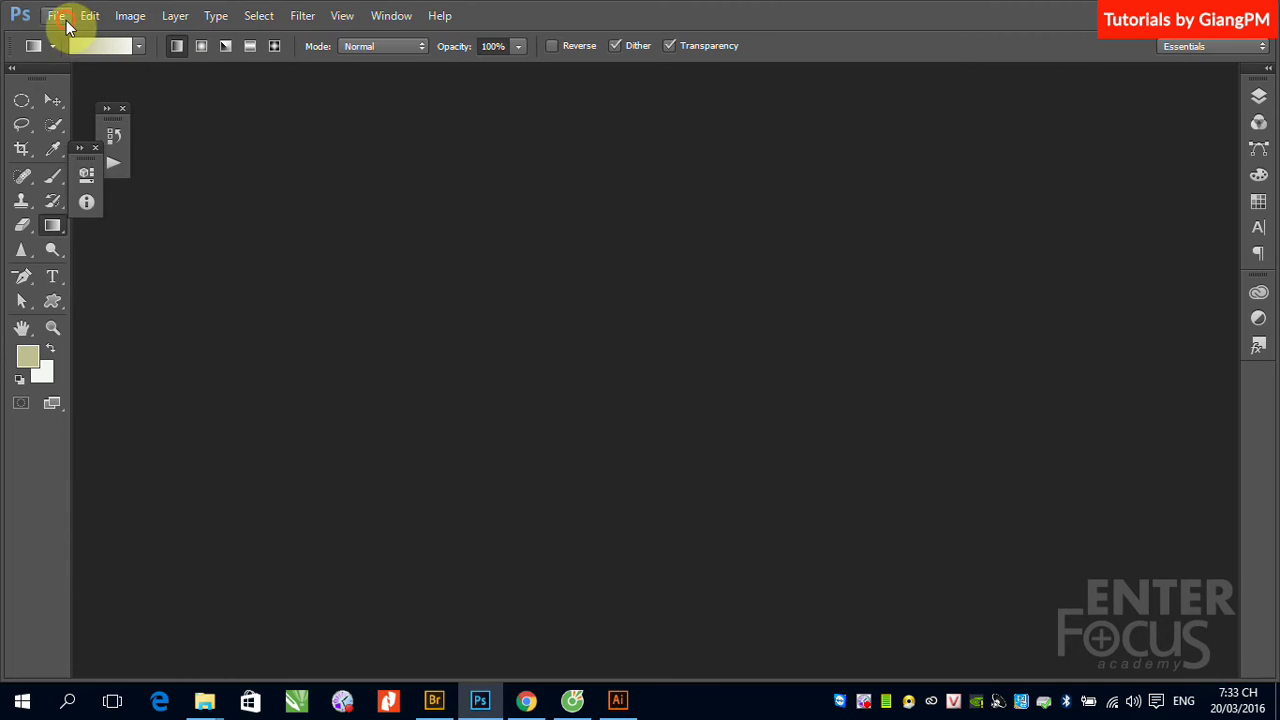
click(57, 16)
click(80, 55)
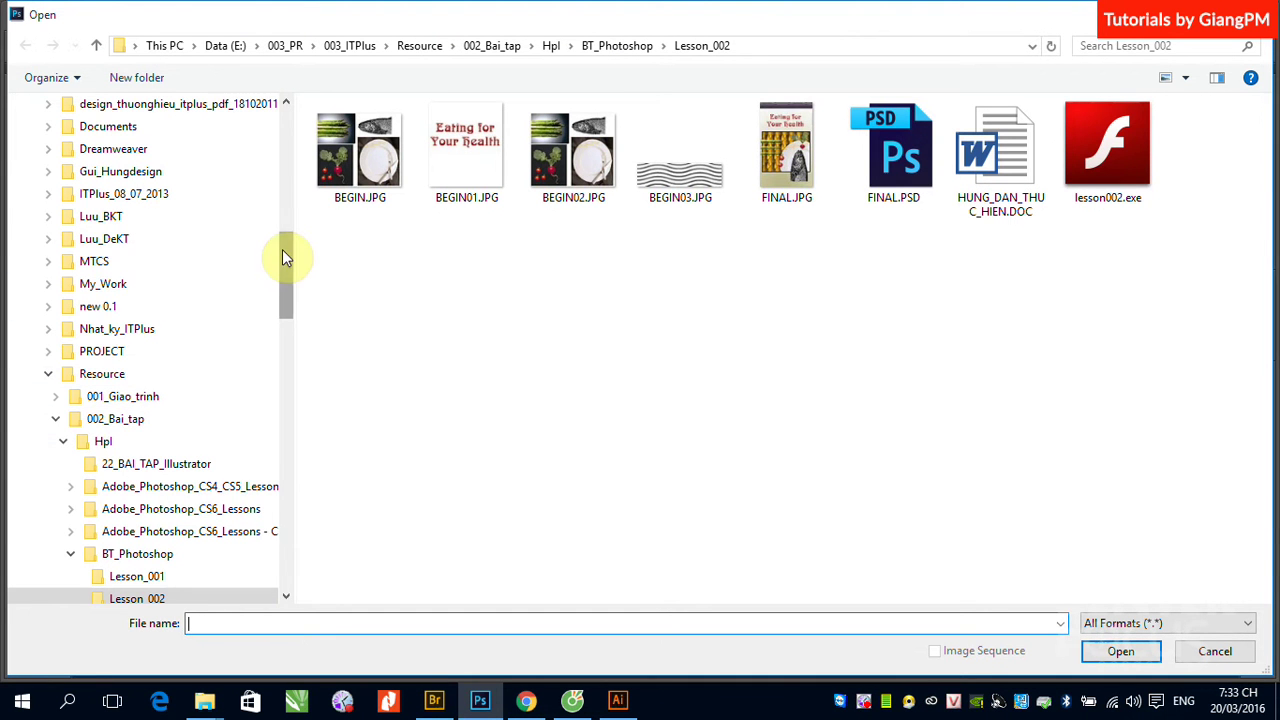
drag(283, 249, 285, 186)
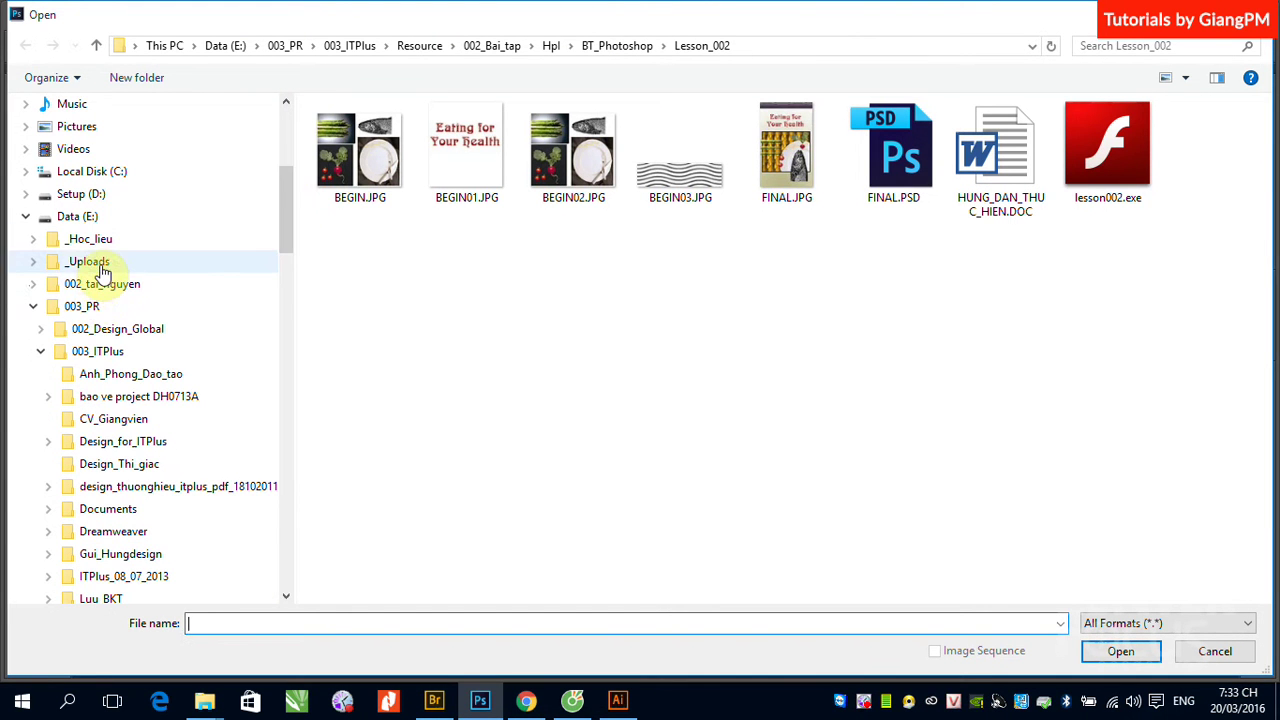
click(40, 351)
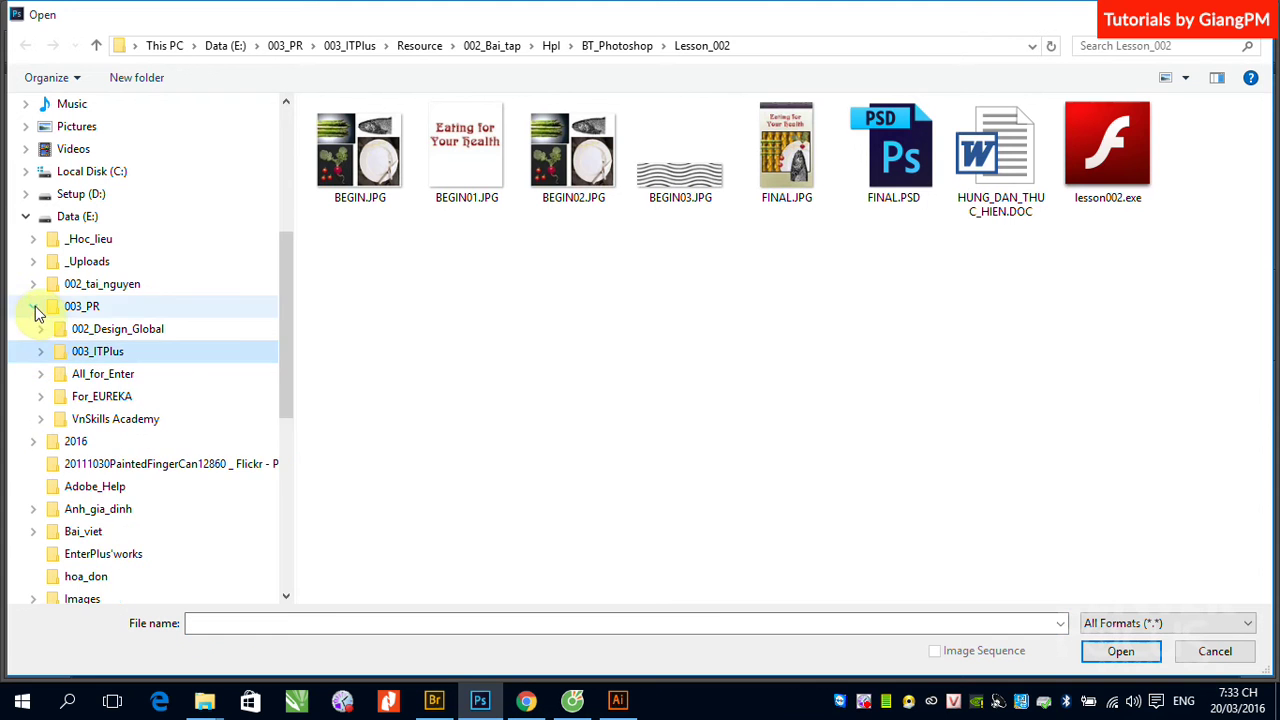
click(33, 306)
click(75, 328)
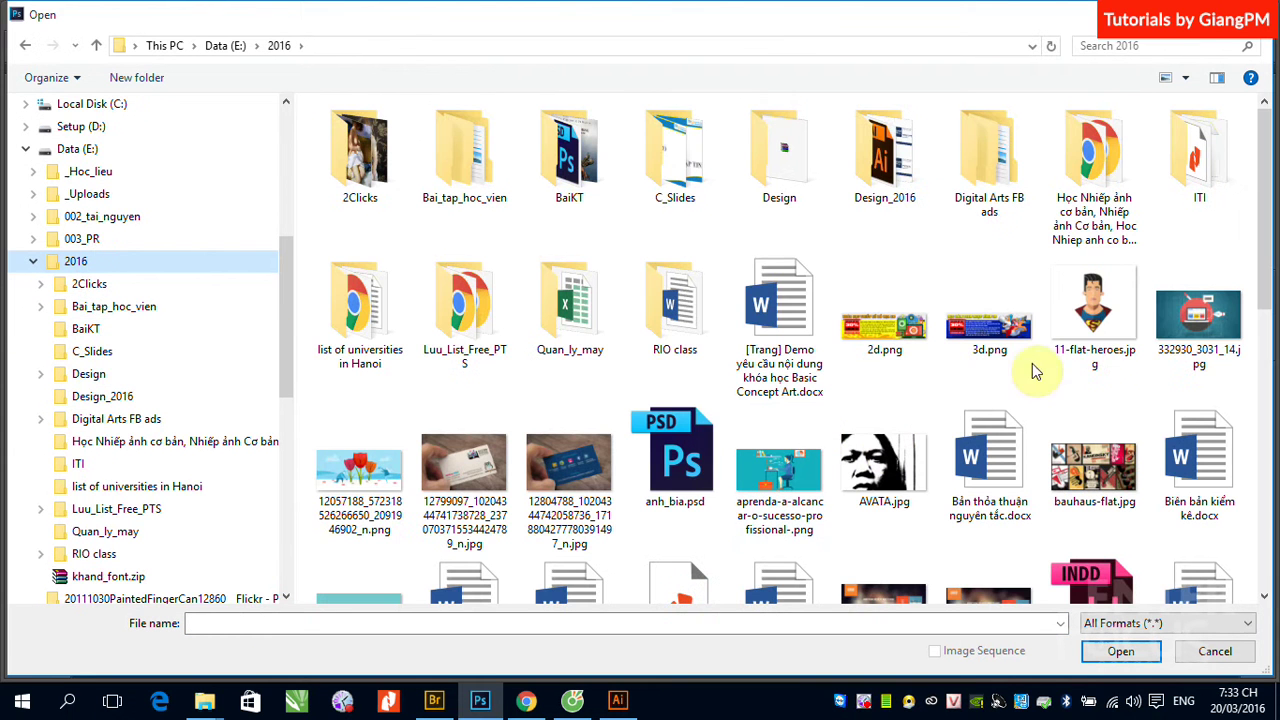
click(1075, 300)
click(1121, 651)
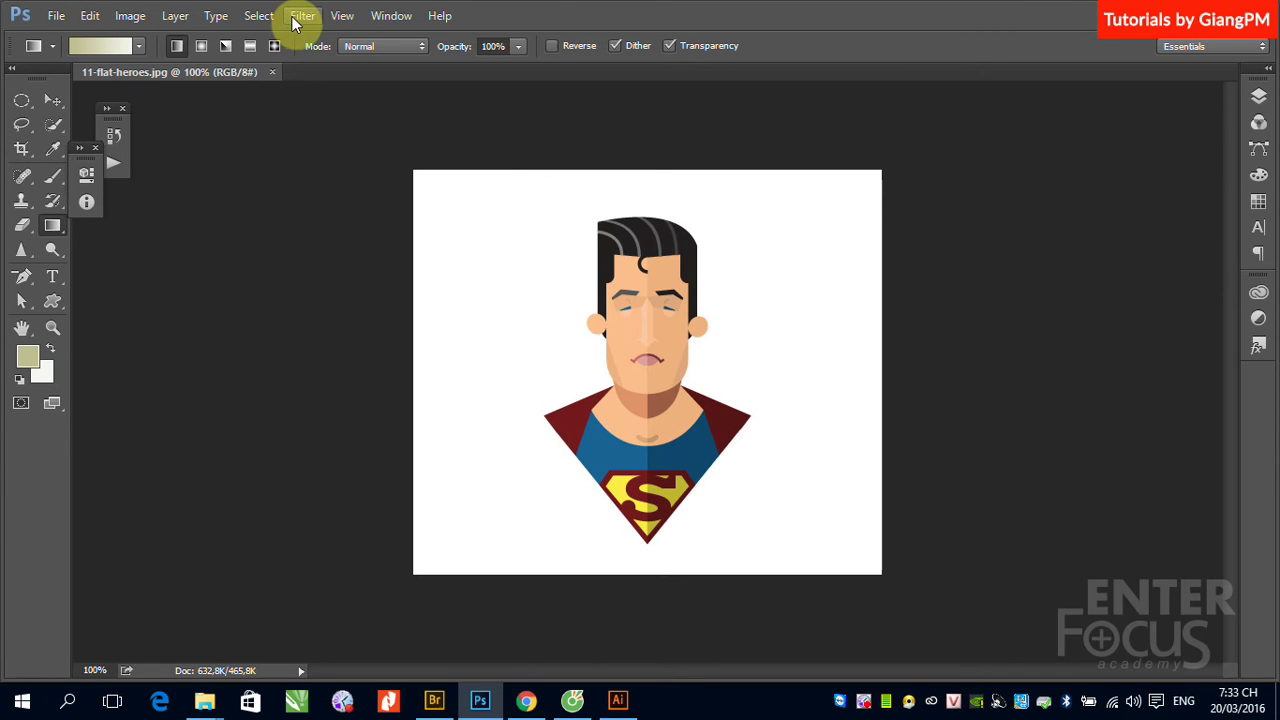
Step: Shift the image hue to -178 and save it as JPEG at maximum quality
key(ctrl+u)
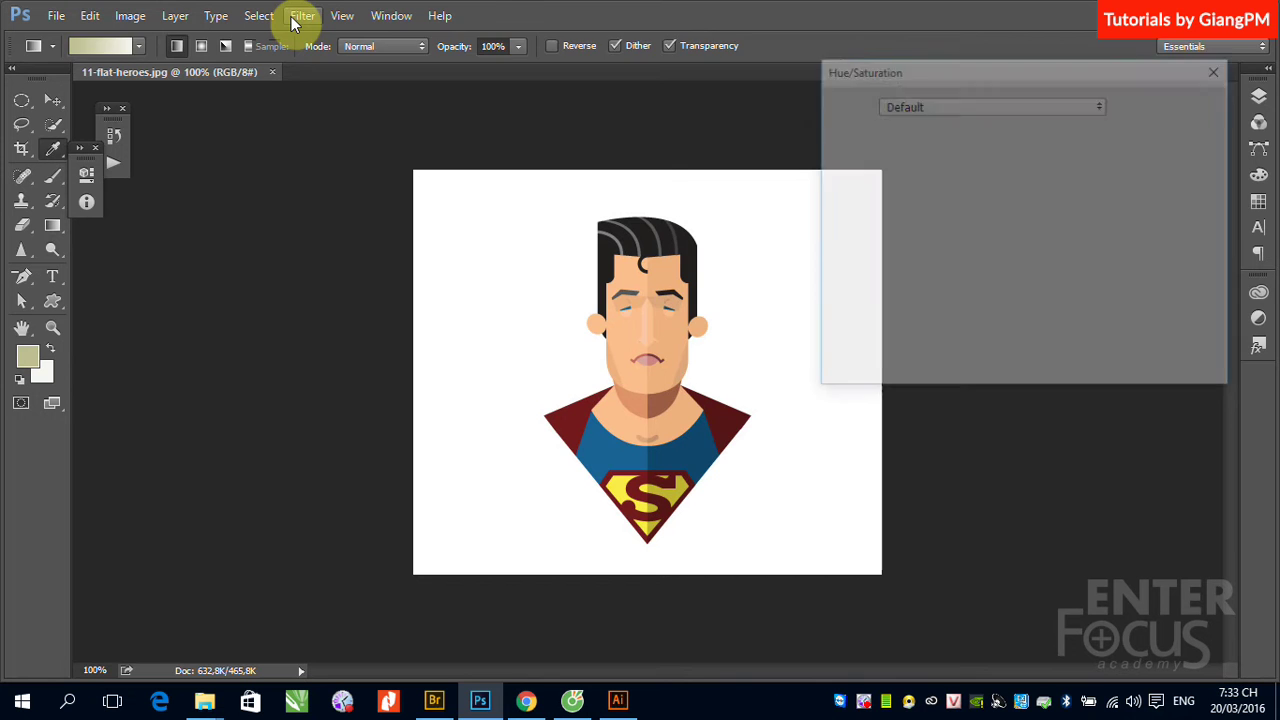
drag(987, 207, 893, 213)
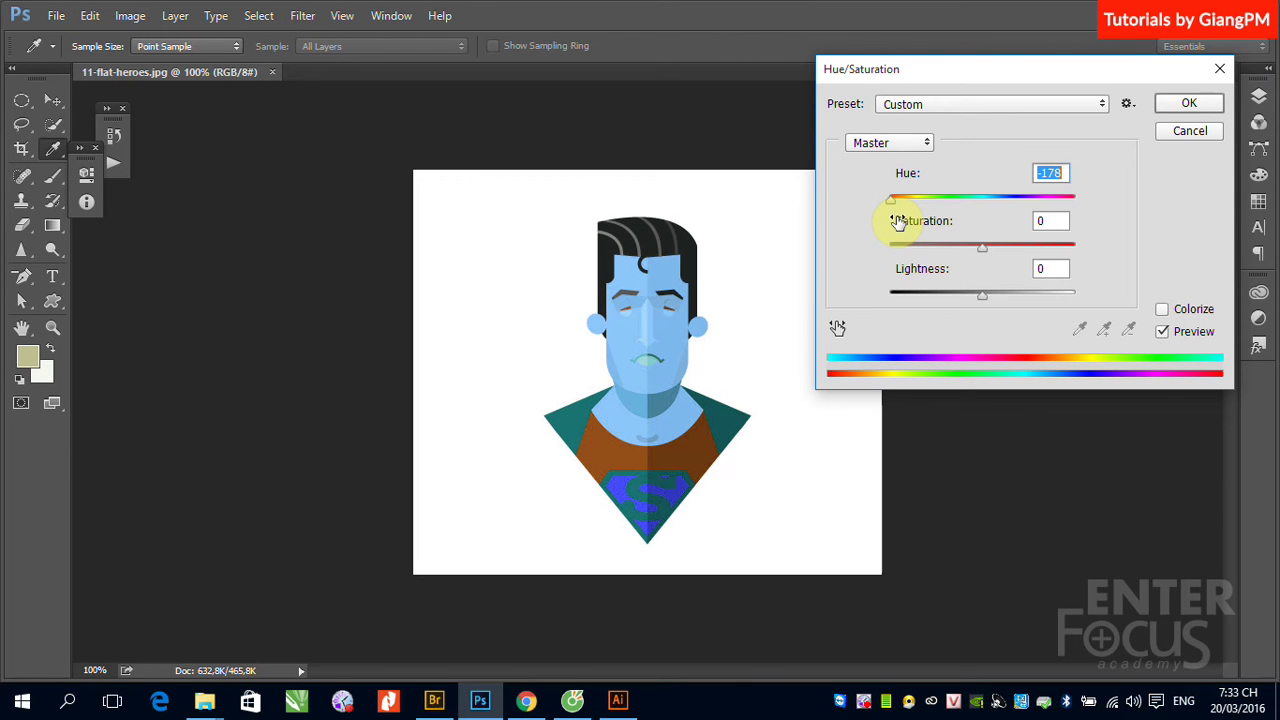
click(1189, 103)
key(g)
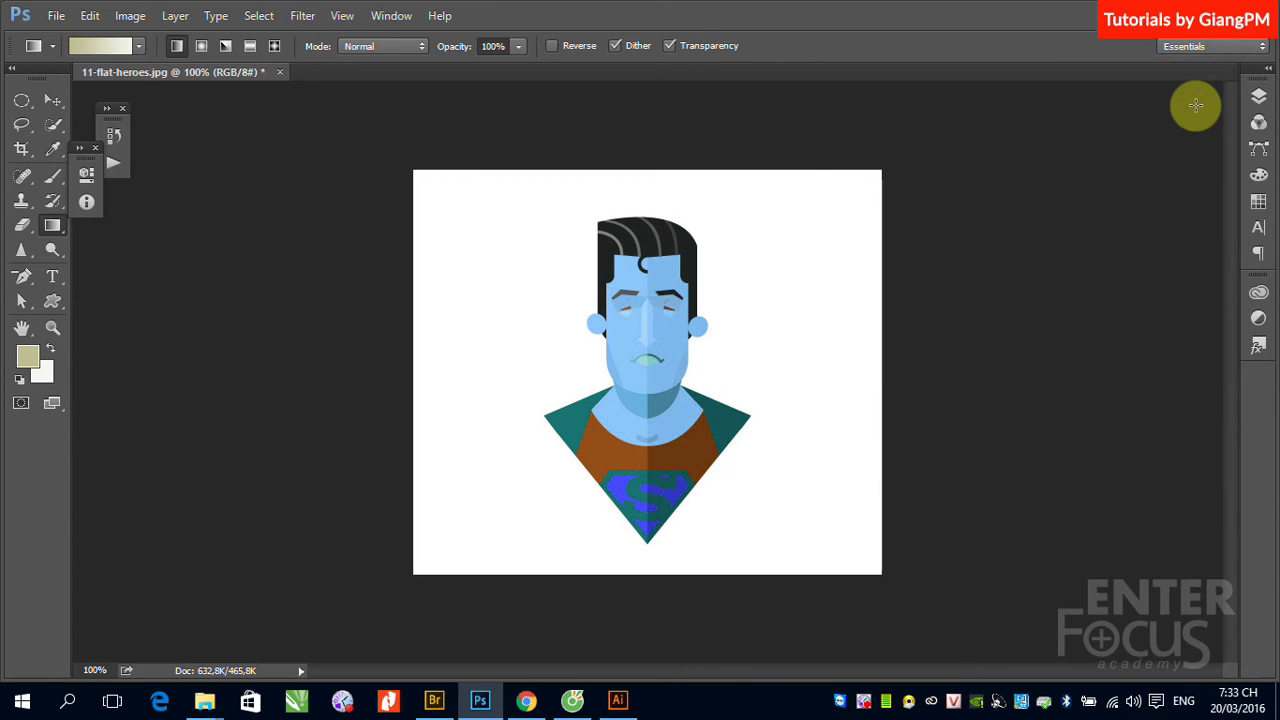
key(ctrl+s)
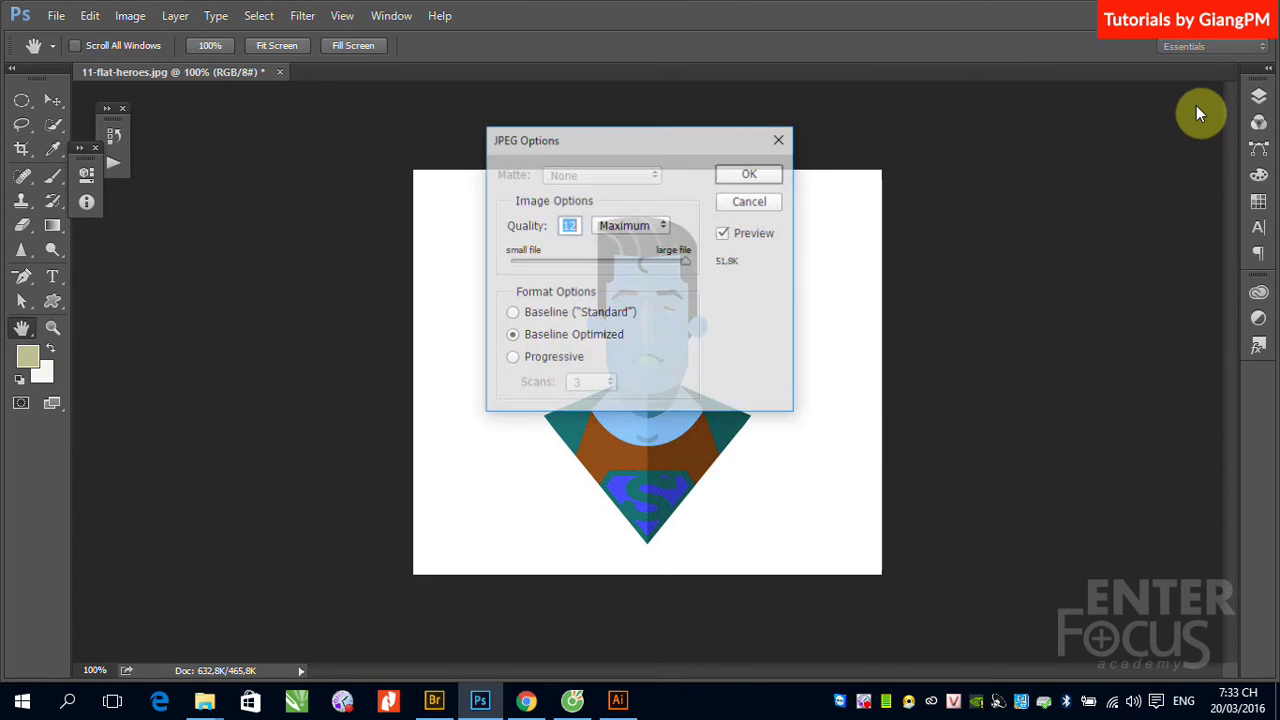
click(732, 177)
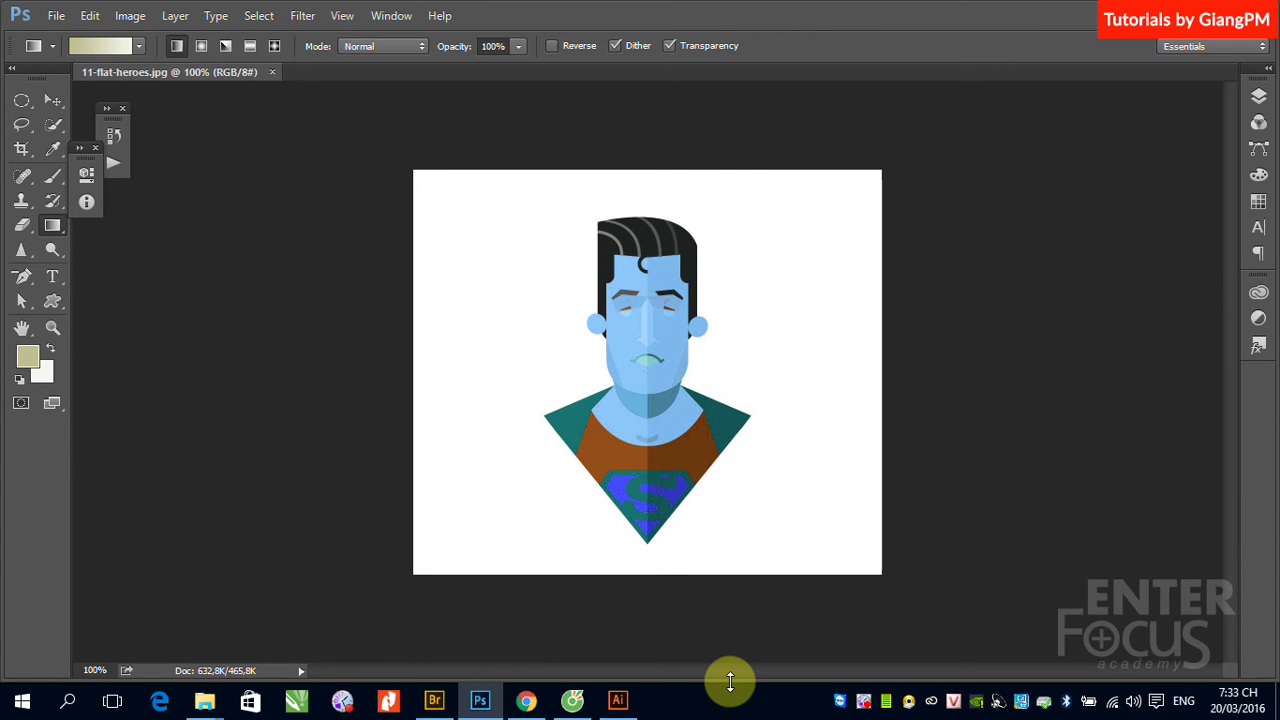
click(618, 700)
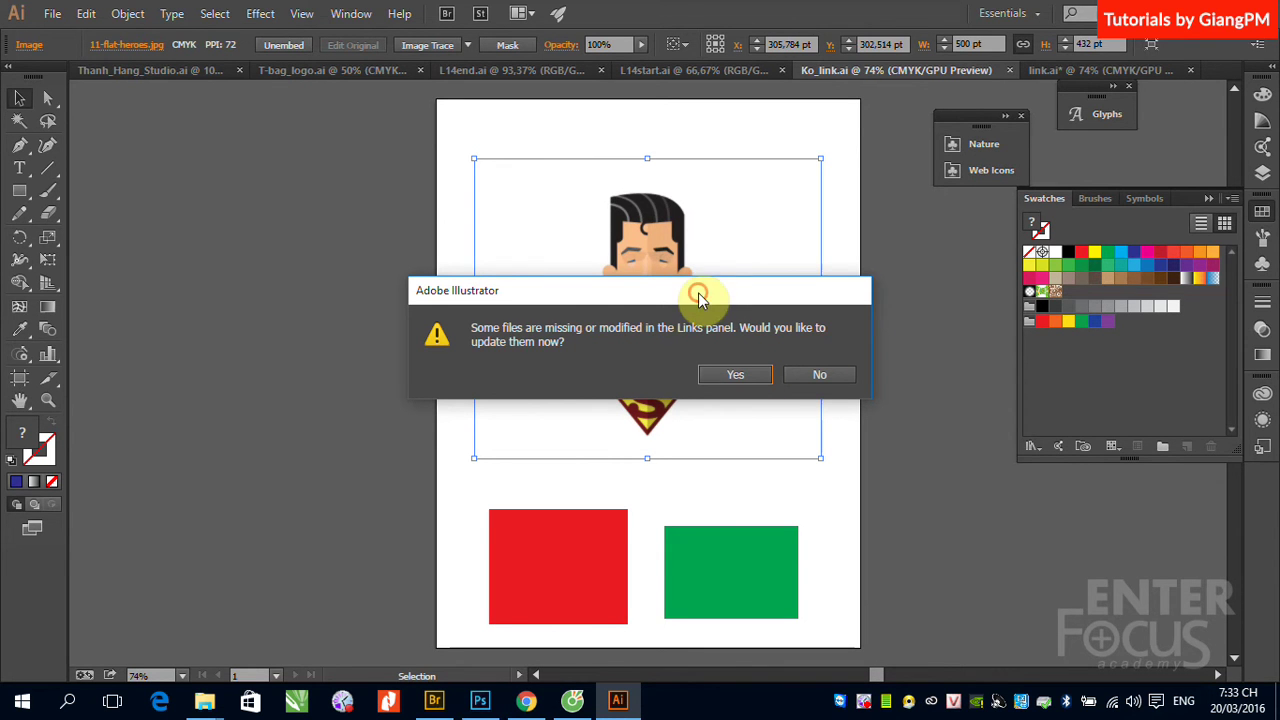
Step: Accept updating the modified link and view the recolored Superman in link.ai
drag(693, 293, 399, 146)
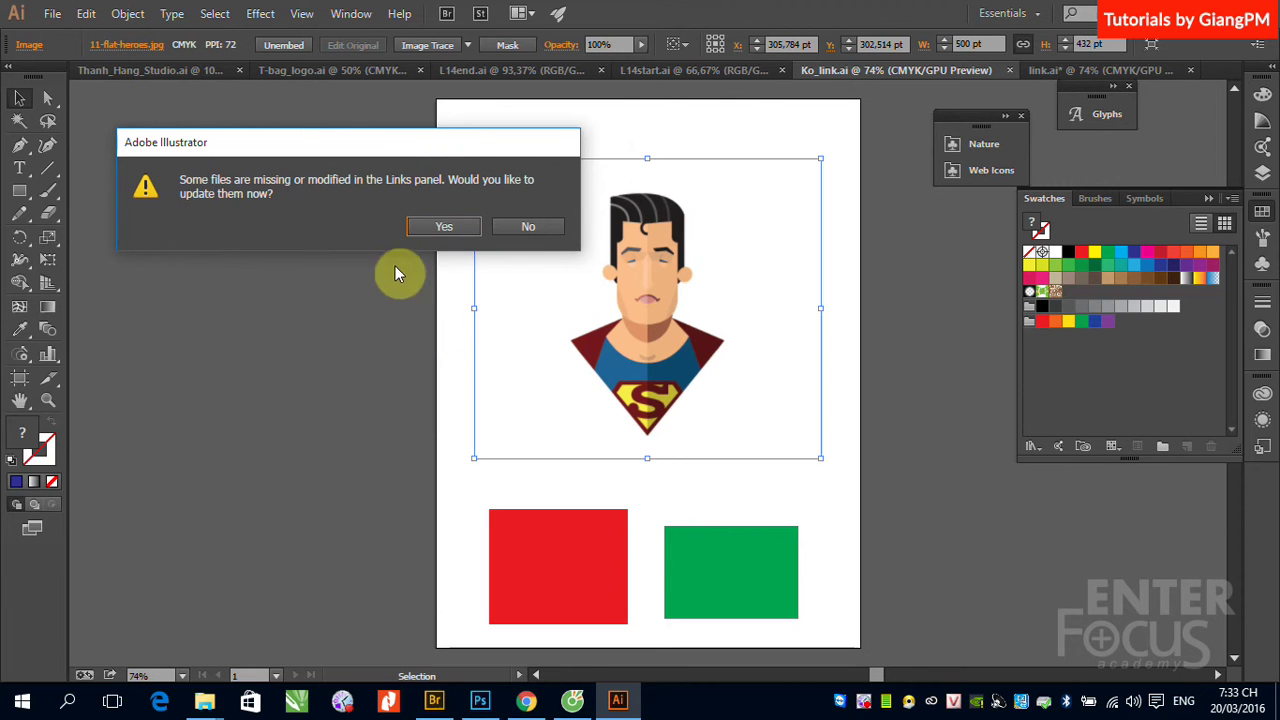
click(435, 230)
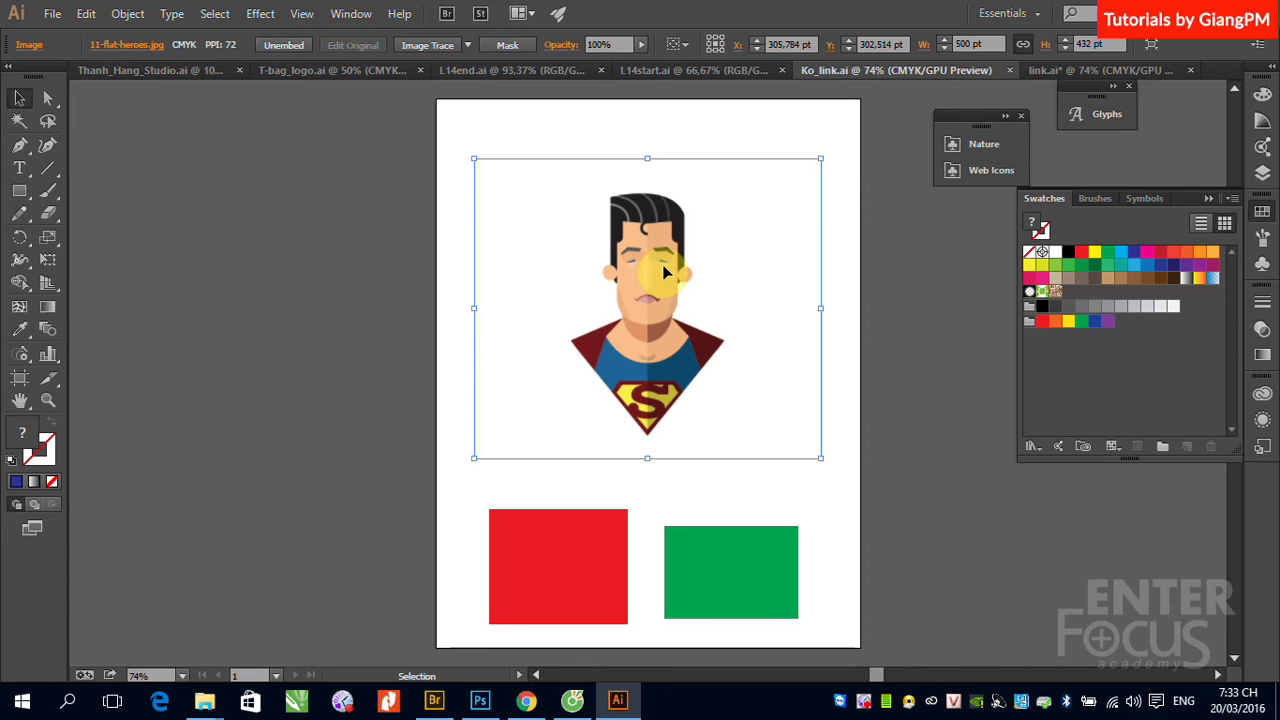
click(1068, 72)
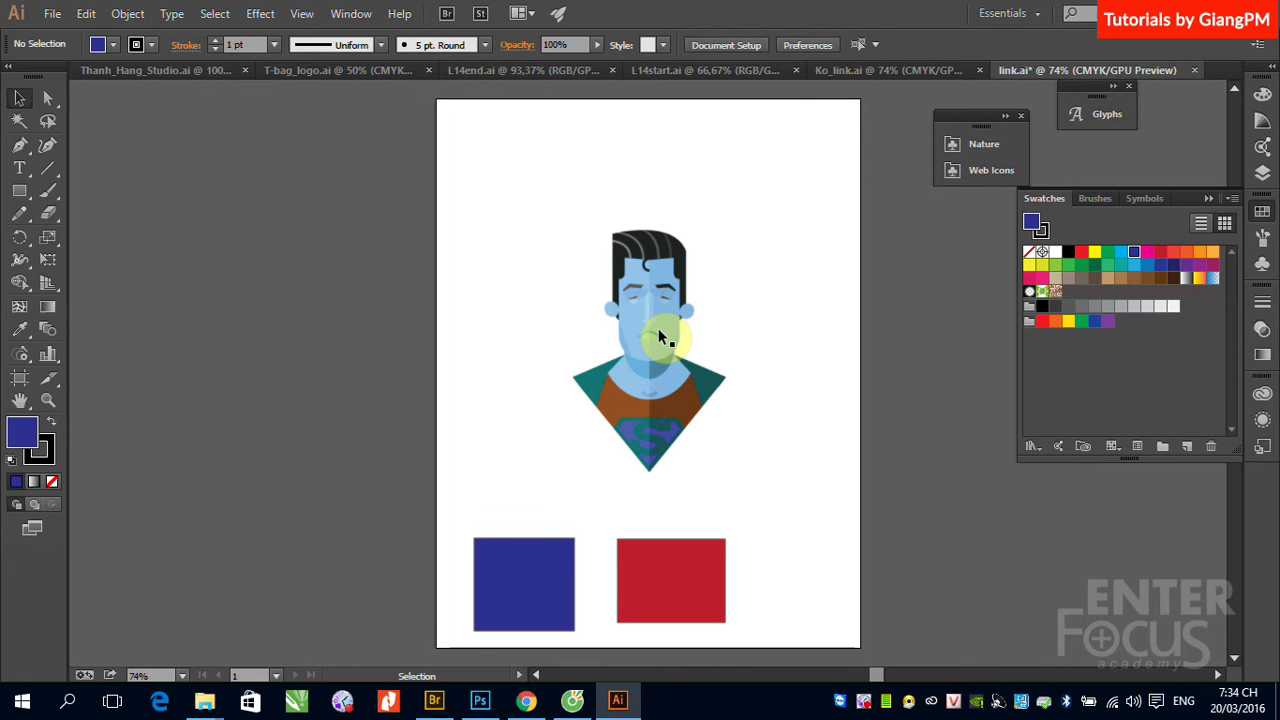
Step: Switch to Ko_link.ai to compare its original-colour embedded Superman image
click(836, 70)
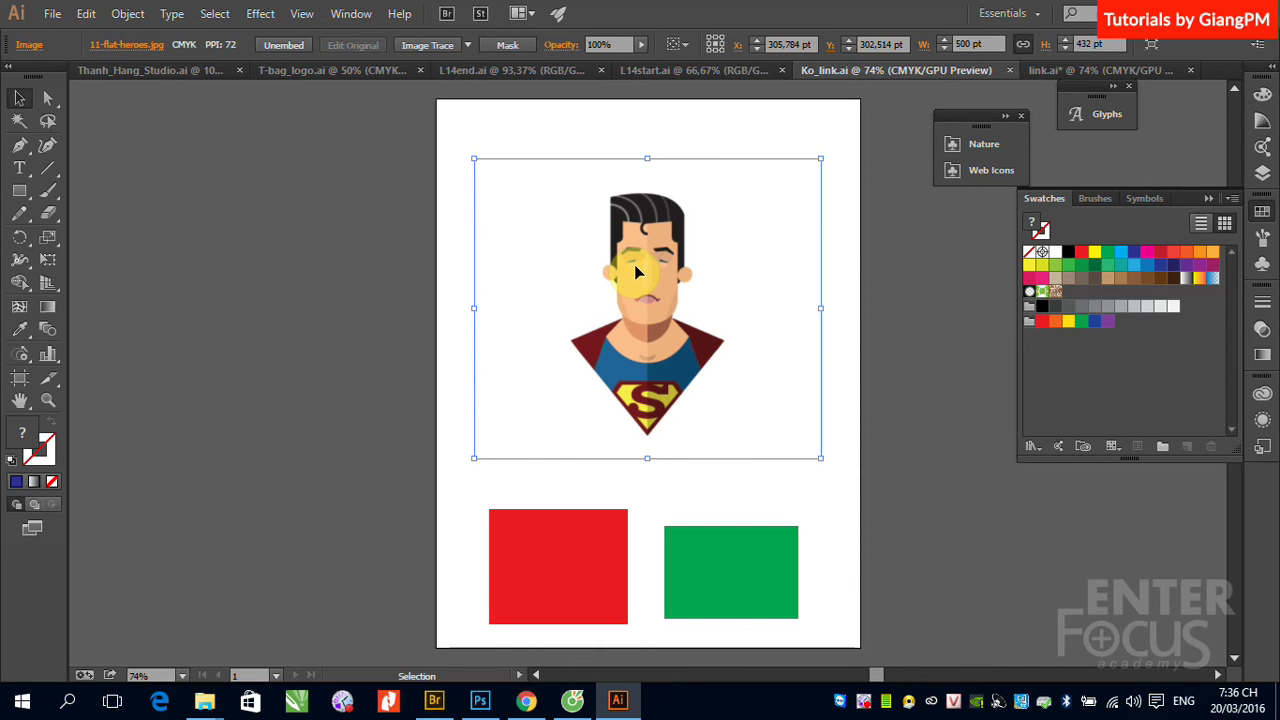
click(889, 331)
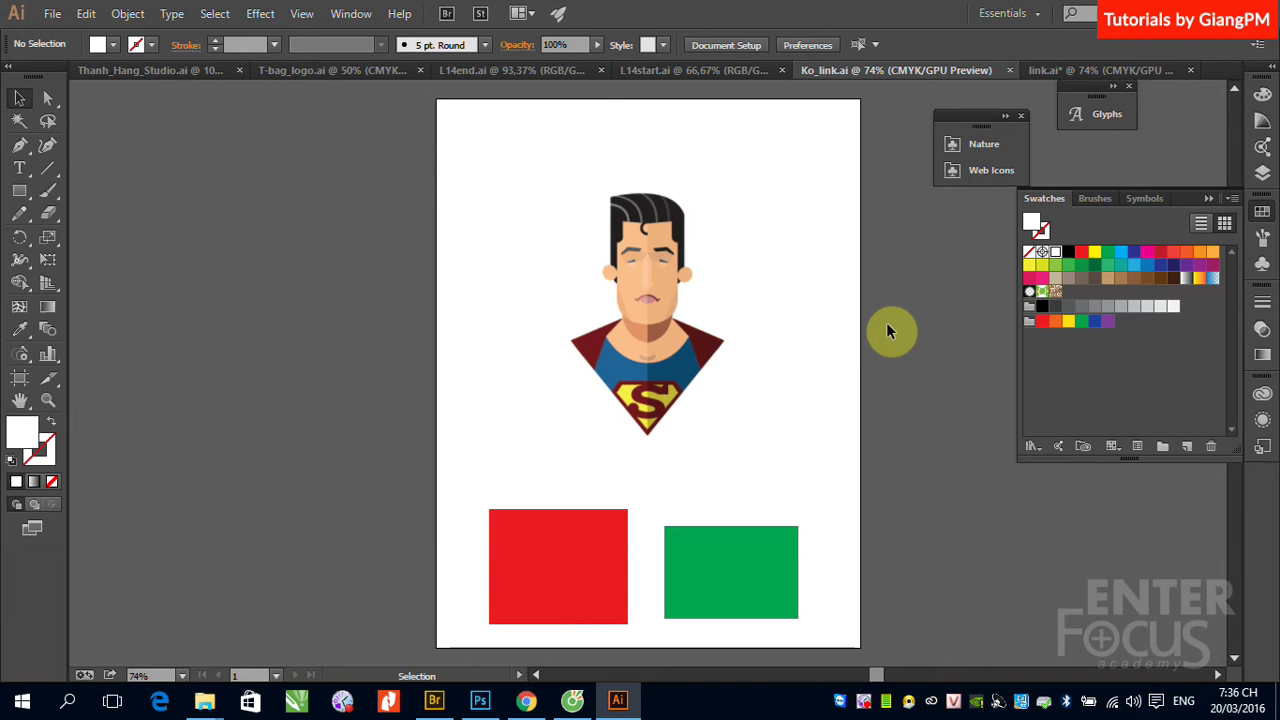
Step: Open the File menu over the Ko_link.ai document
click(52, 14)
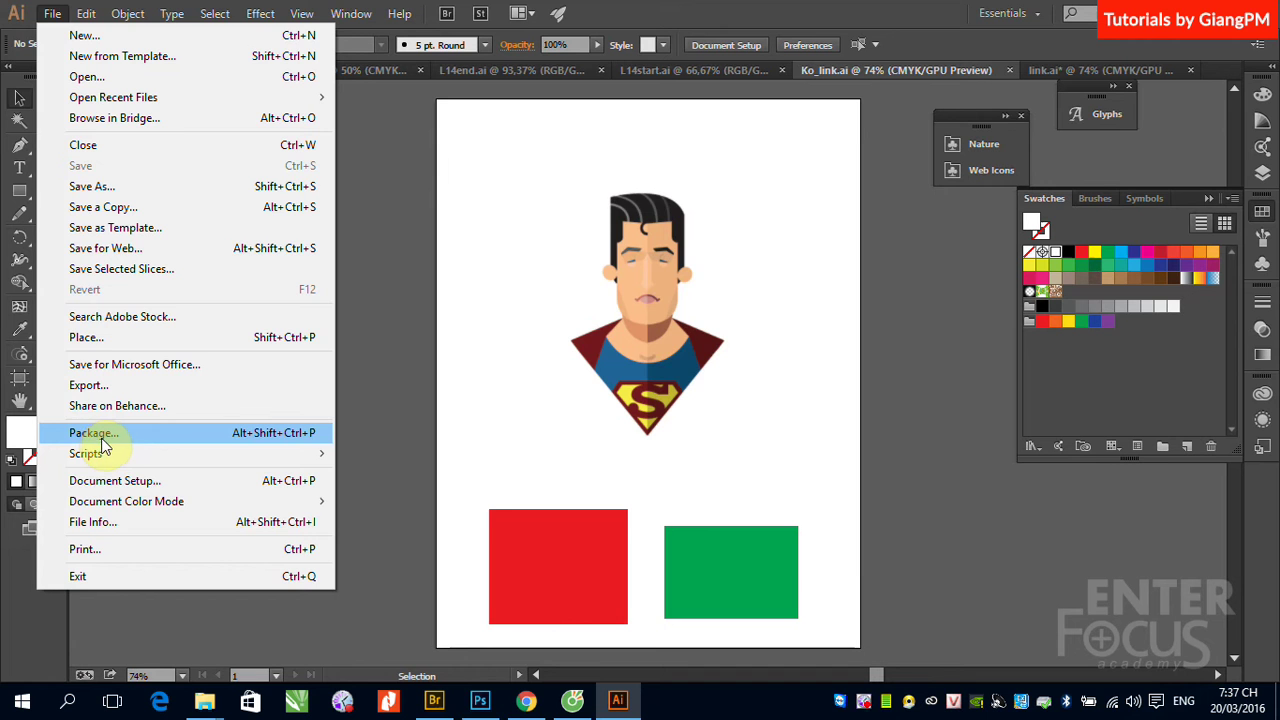
Step: Package Ko_link.ai into Ko_link_Folder on the Desktop with links, fonts and report, accepting the font warning
click(100, 436)
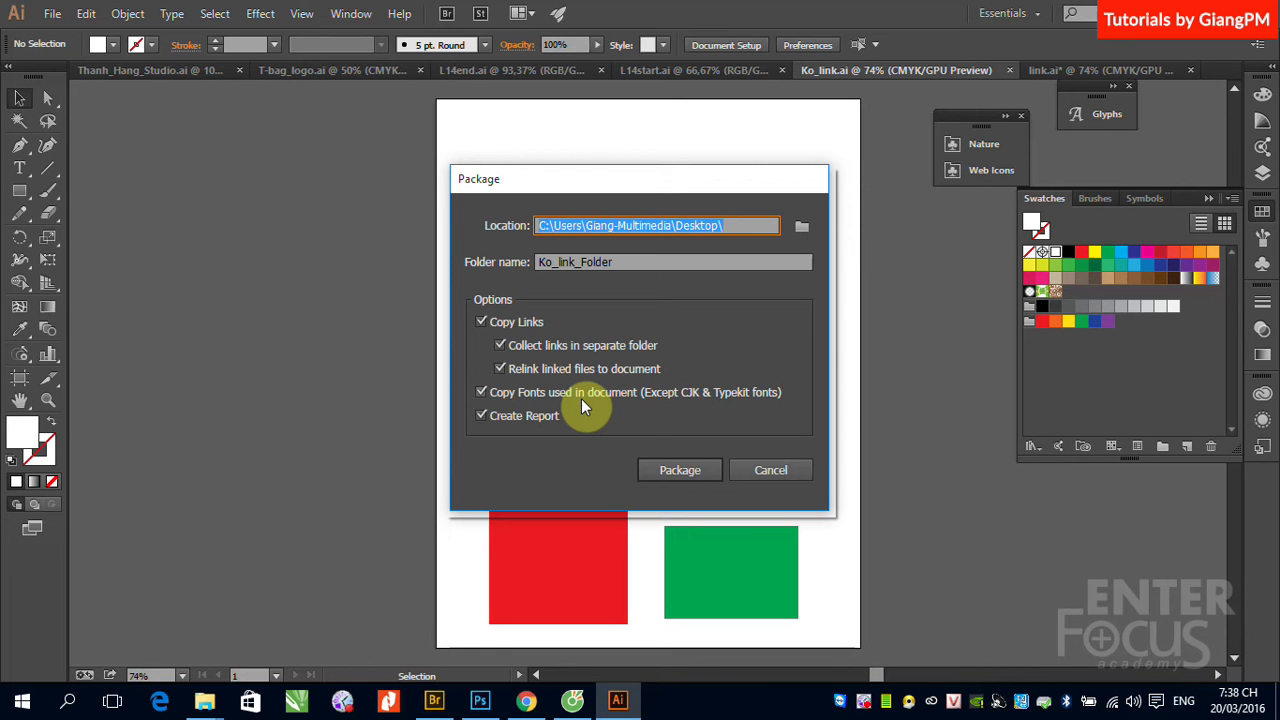
click(686, 471)
click(725, 410)
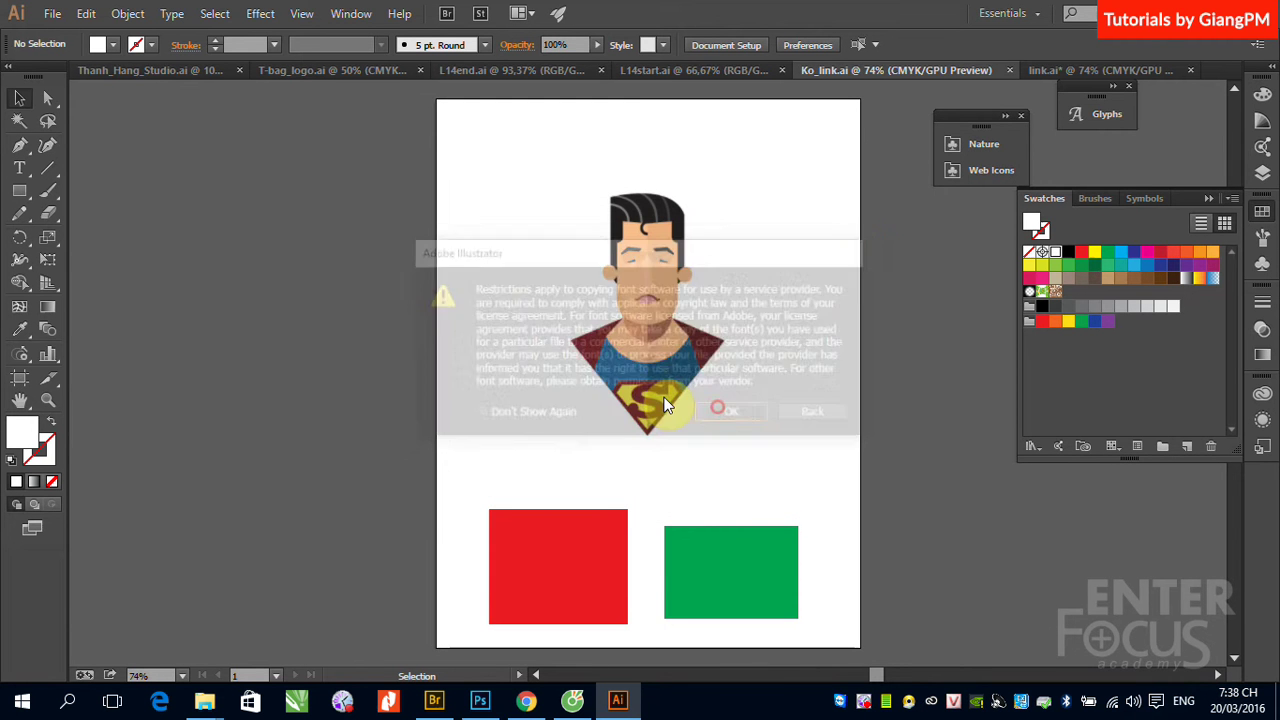
Step: View Ko_link_Folder maximized in Explorer and reopen its packaged Ko_link.ai in Illustrator
click(749, 374)
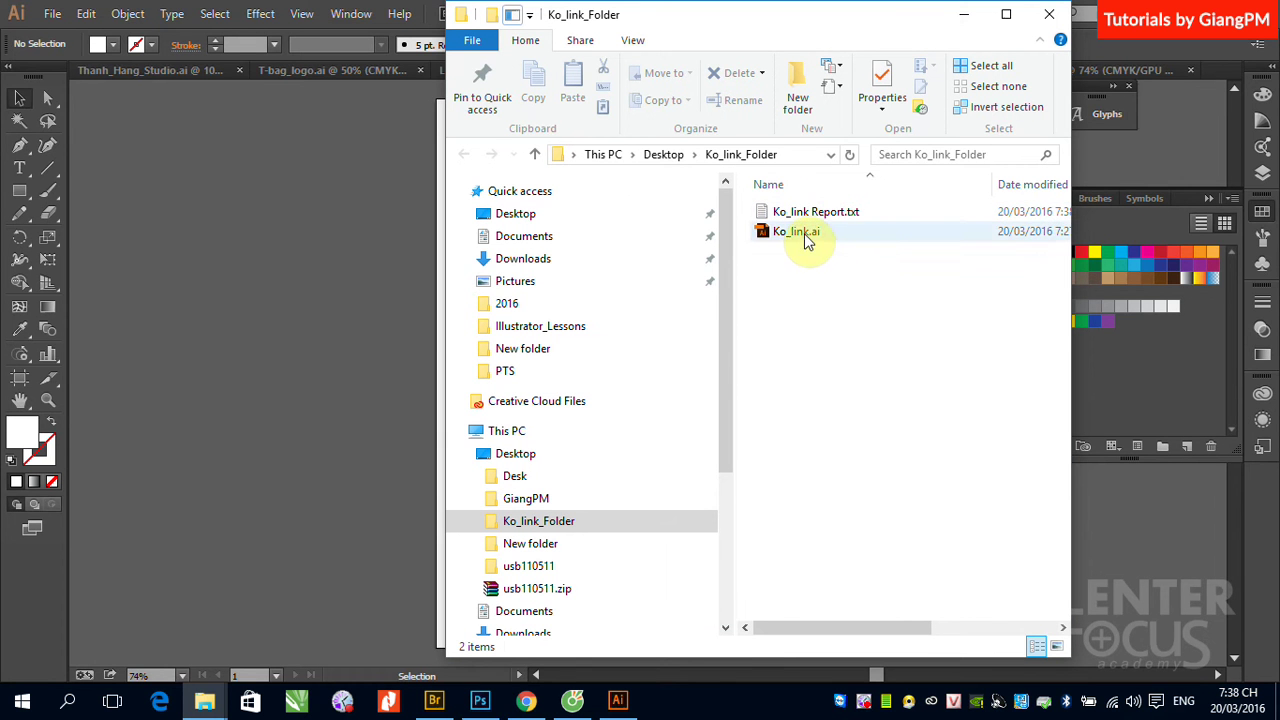
click(1007, 16)
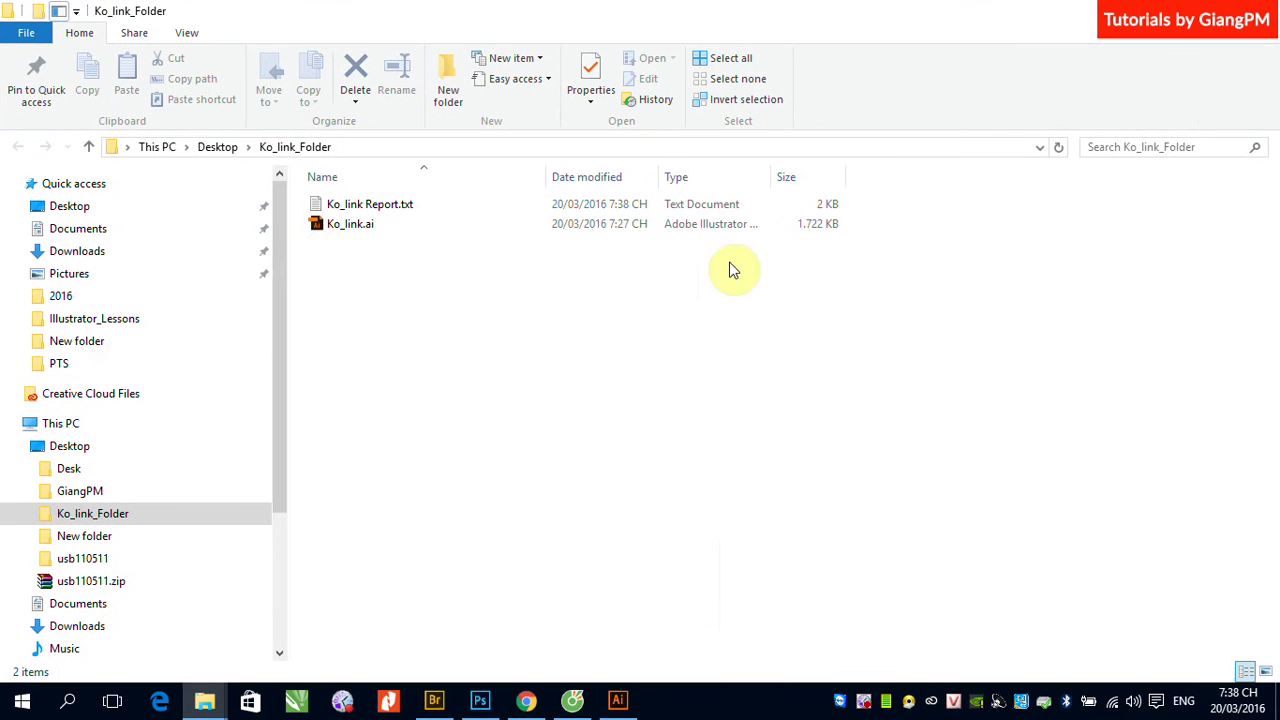
click(345, 225)
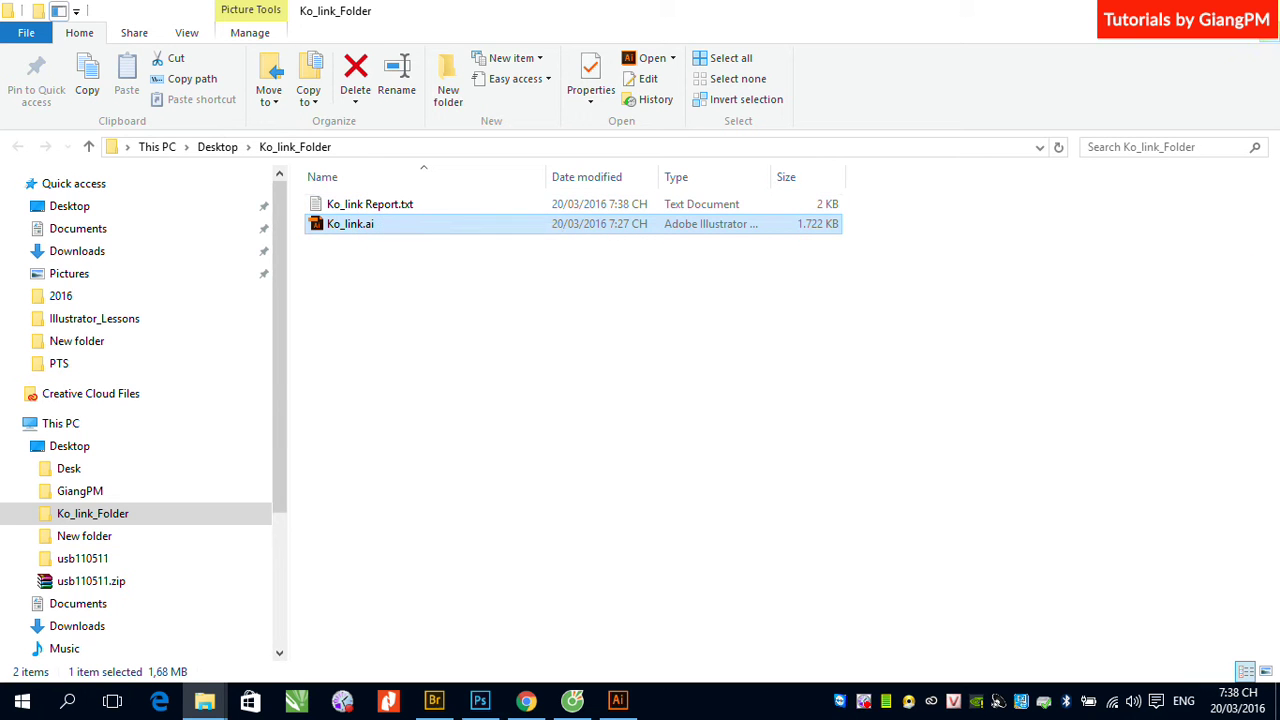
double_click(350, 224)
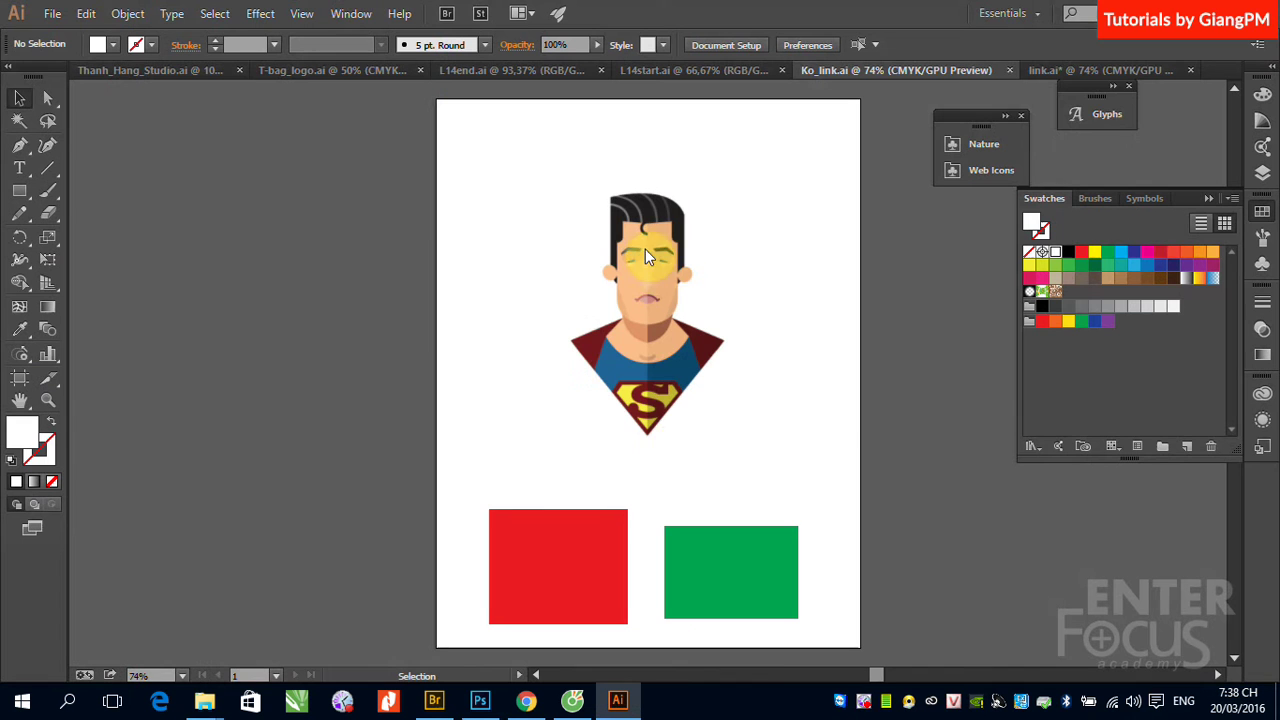
Step: Save link.ai and package it into link_Folder on the Desktop, accepting the font warning
click(1055, 72)
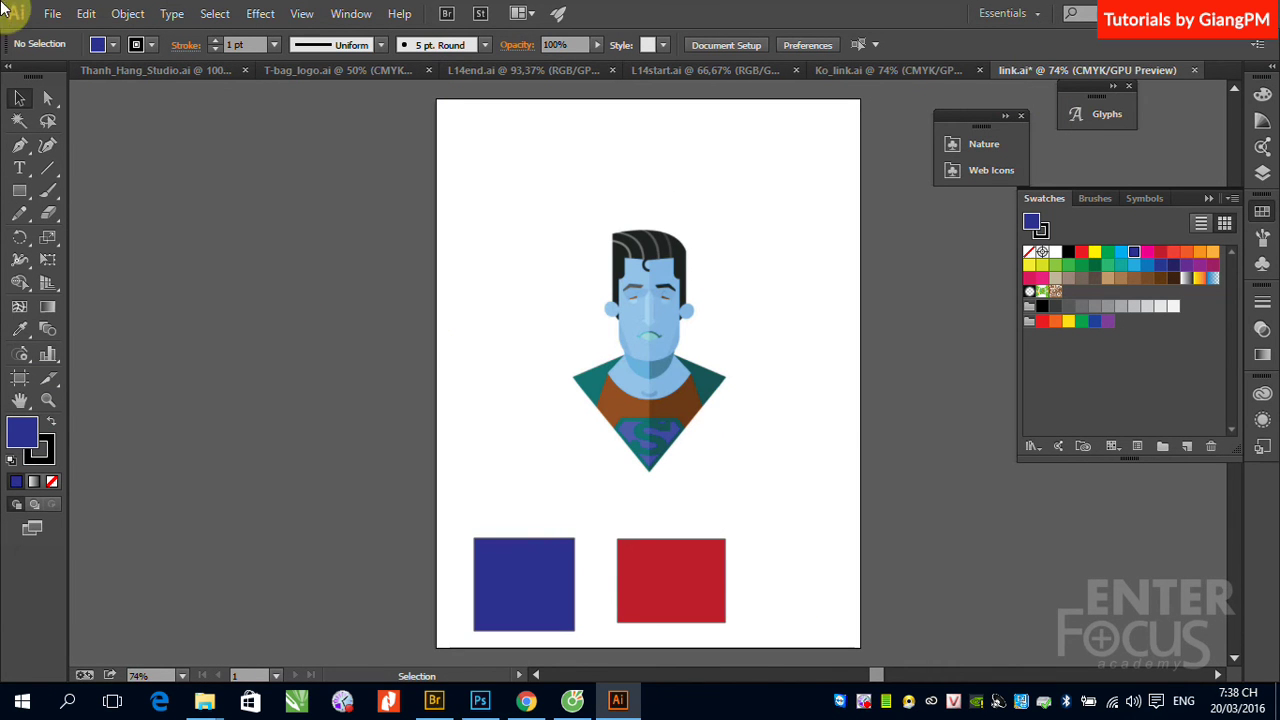
click(52, 13)
click(145, 436)
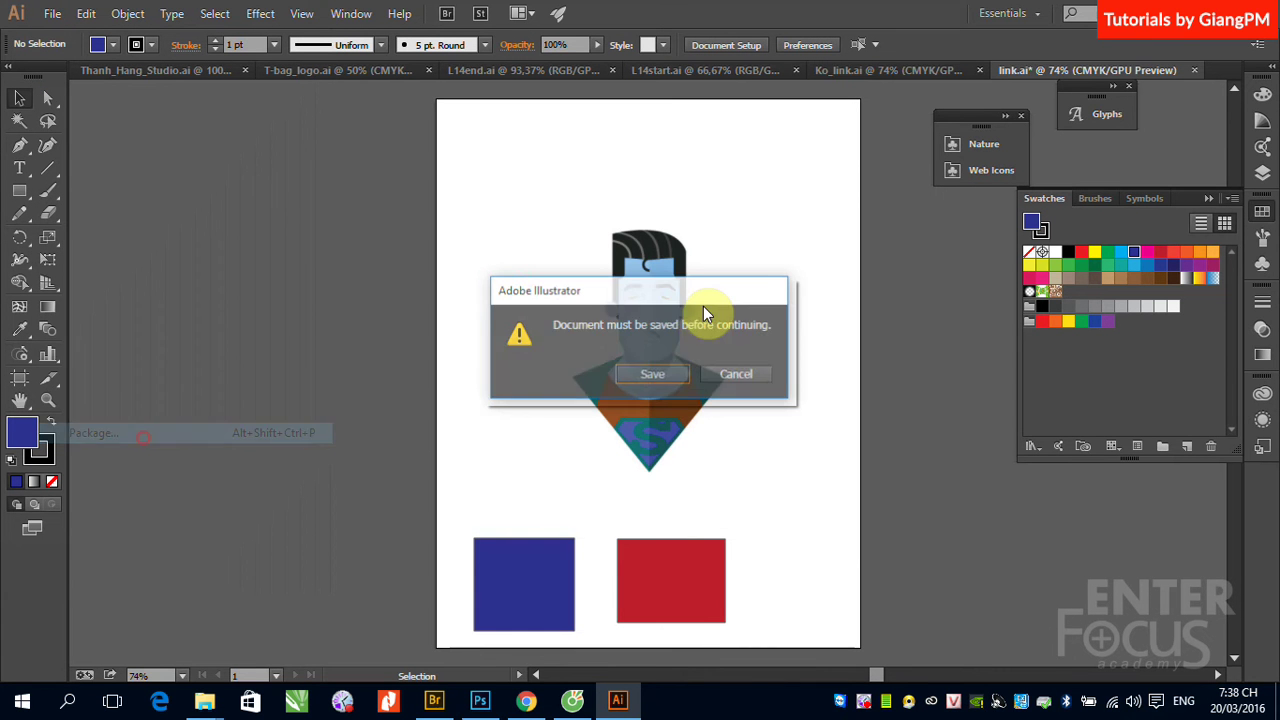
click(655, 376)
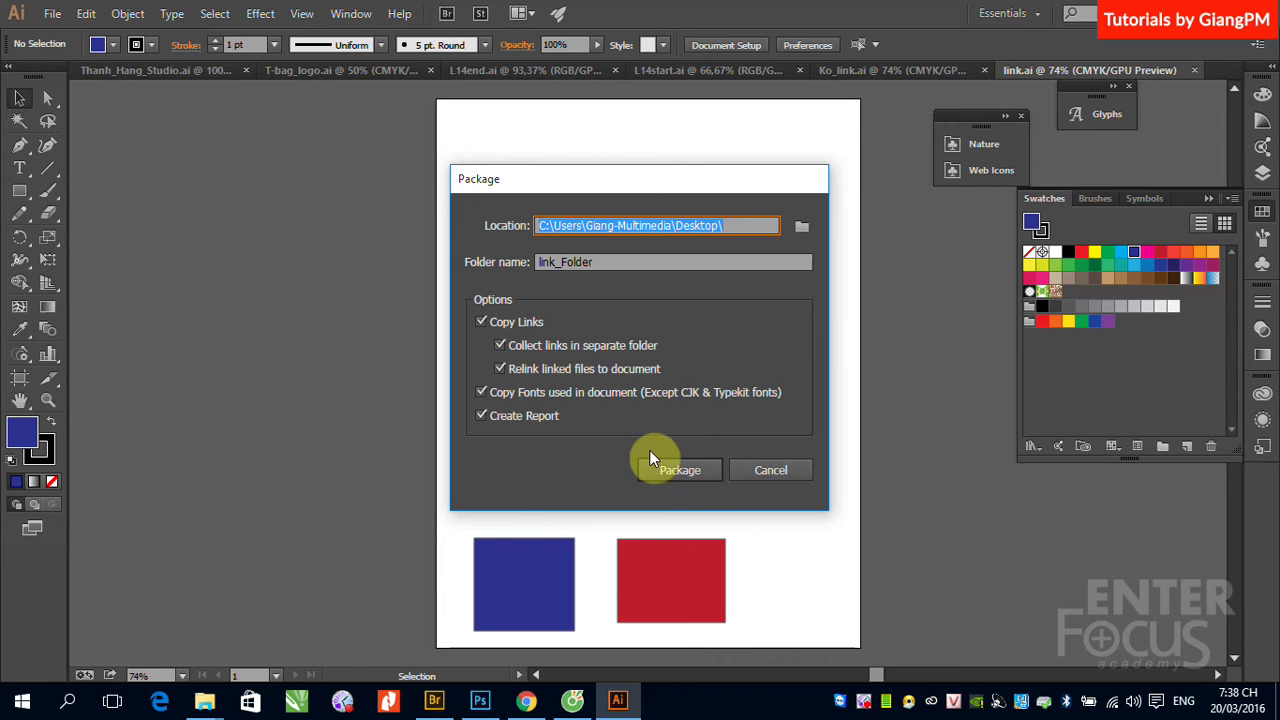
click(684, 472)
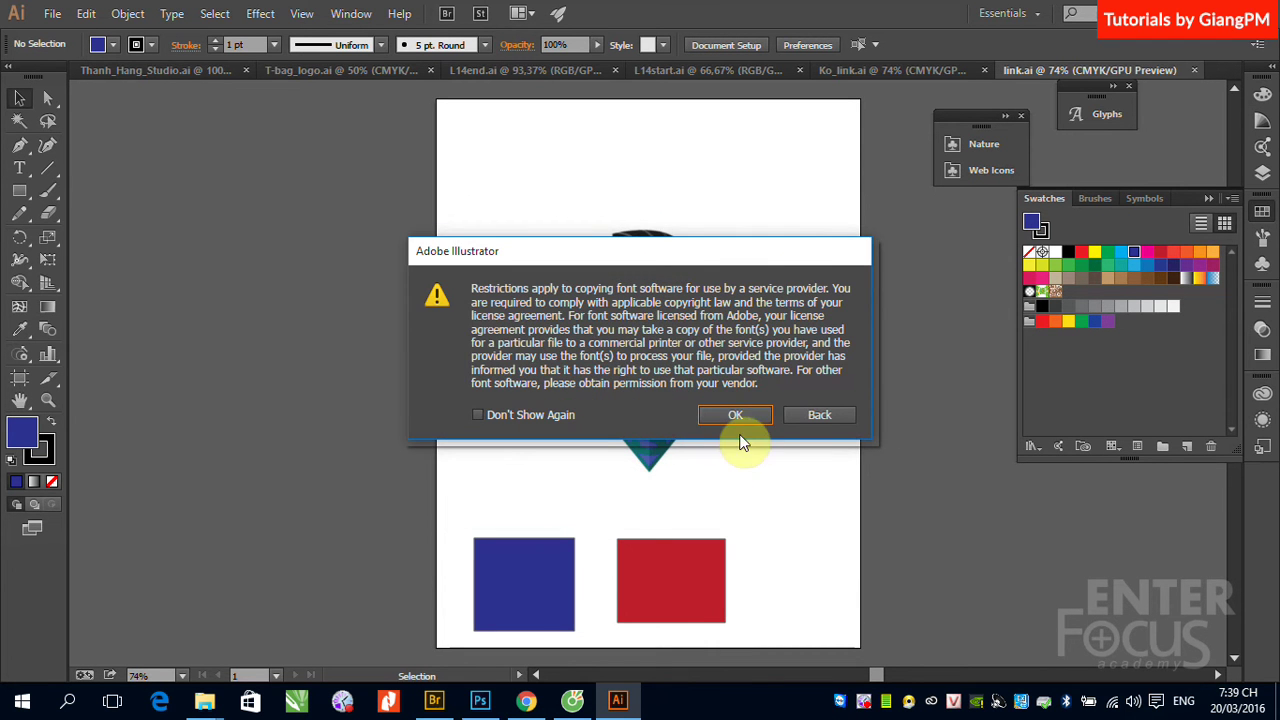
click(740, 416)
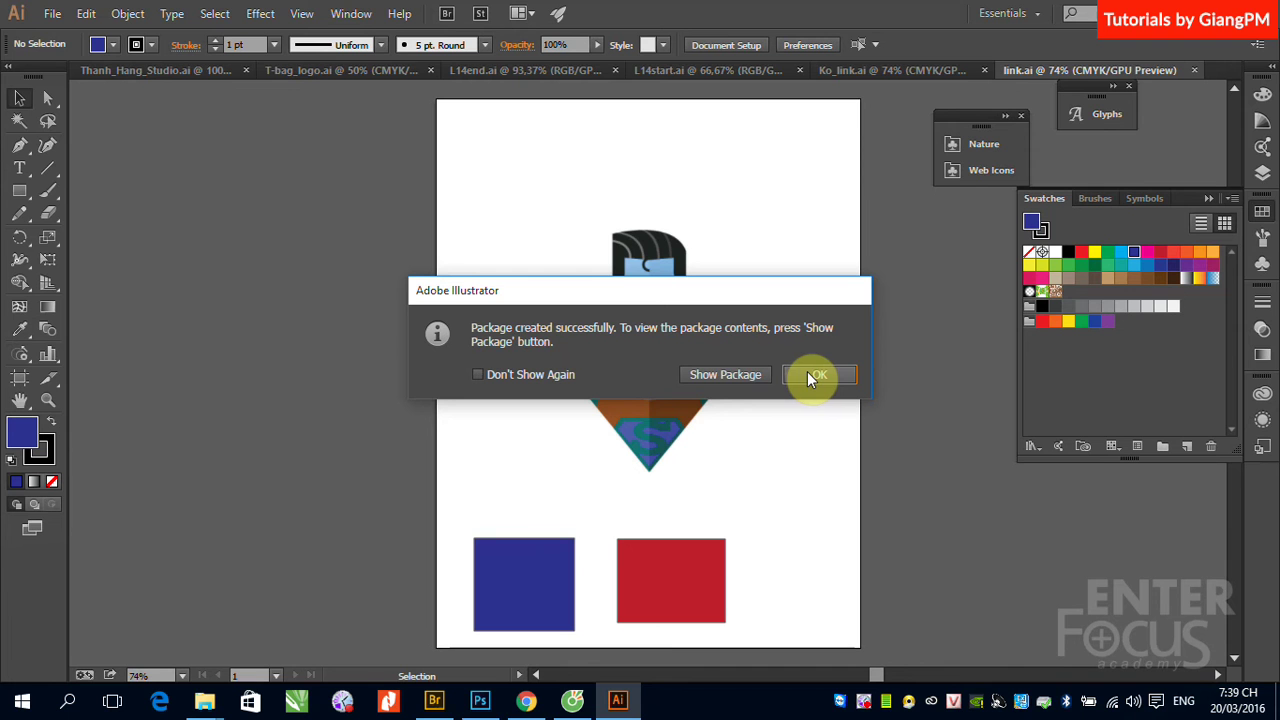
click(715, 378)
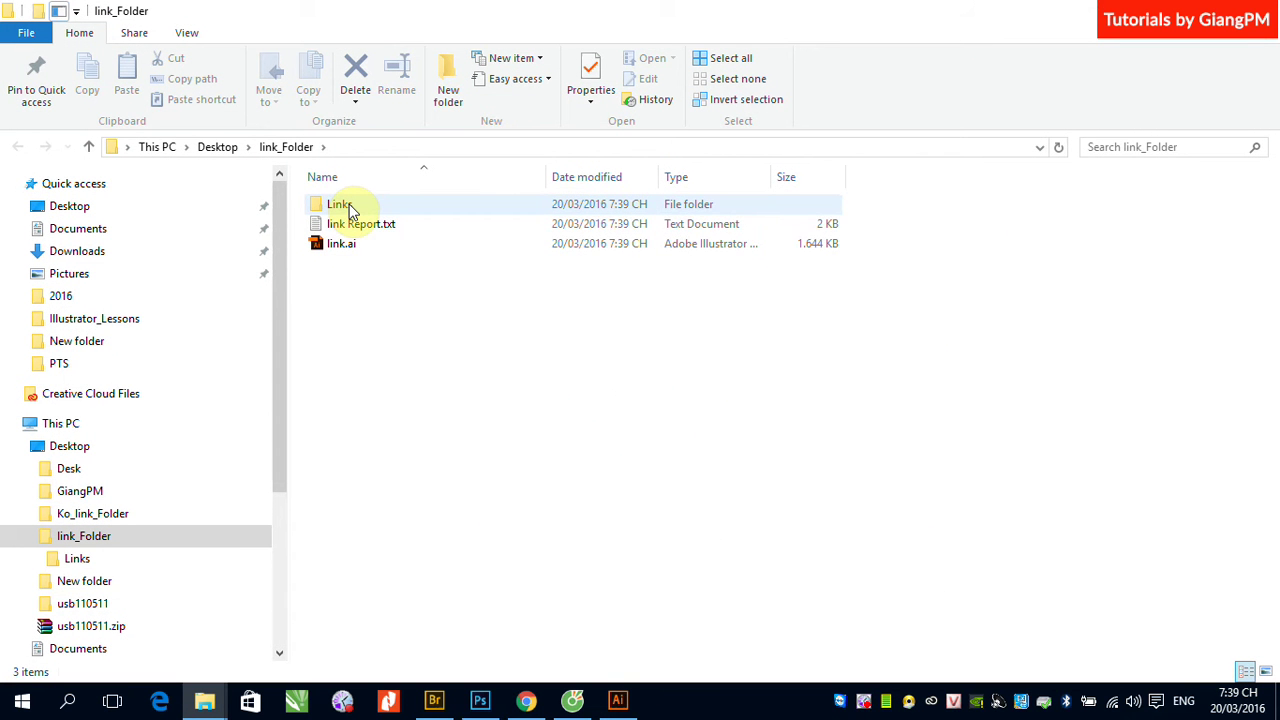
Step: Check that link_Folder's Links folder holds 11-flat-heroes.jpg, then close the Explorer window
click(341, 253)
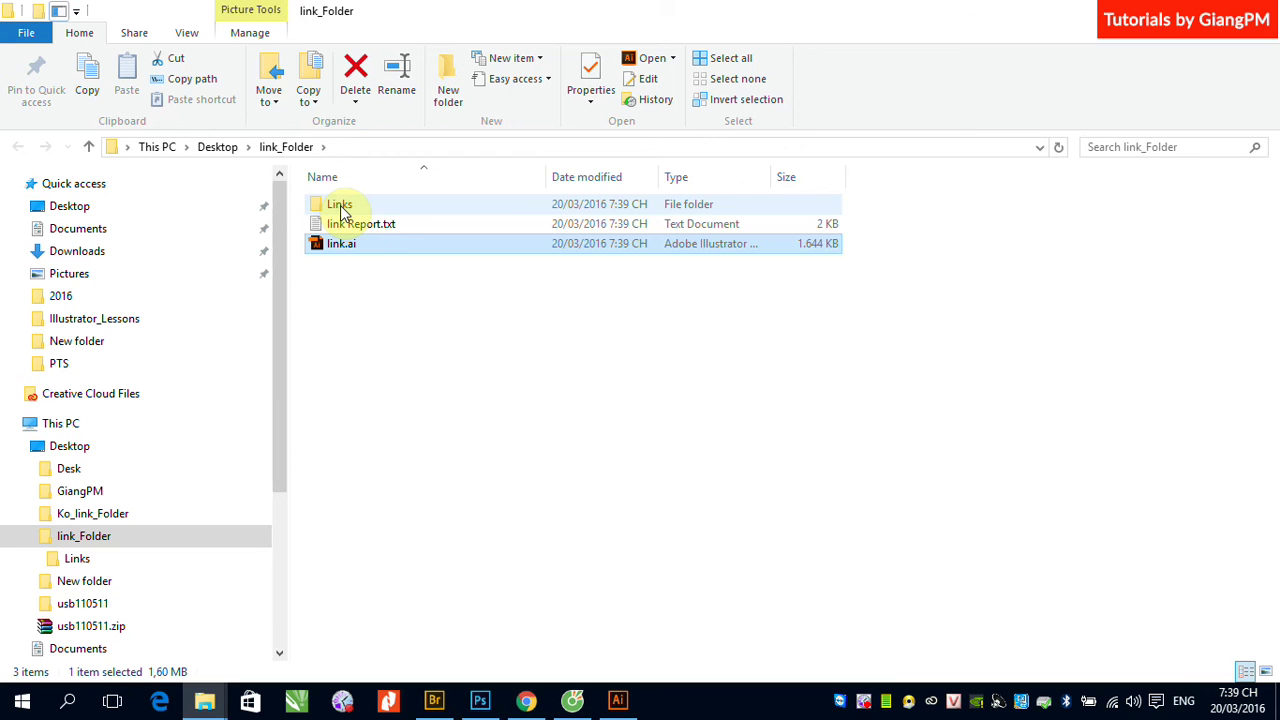
double_click(341, 208)
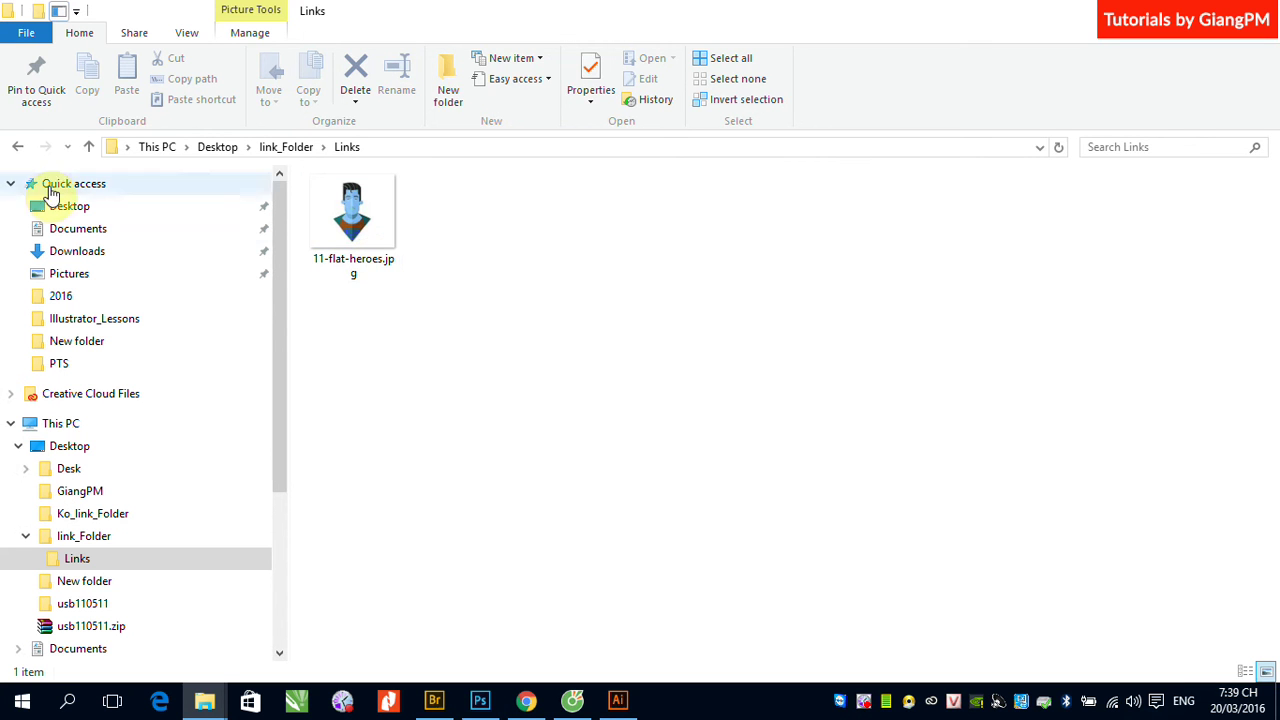
click(19, 147)
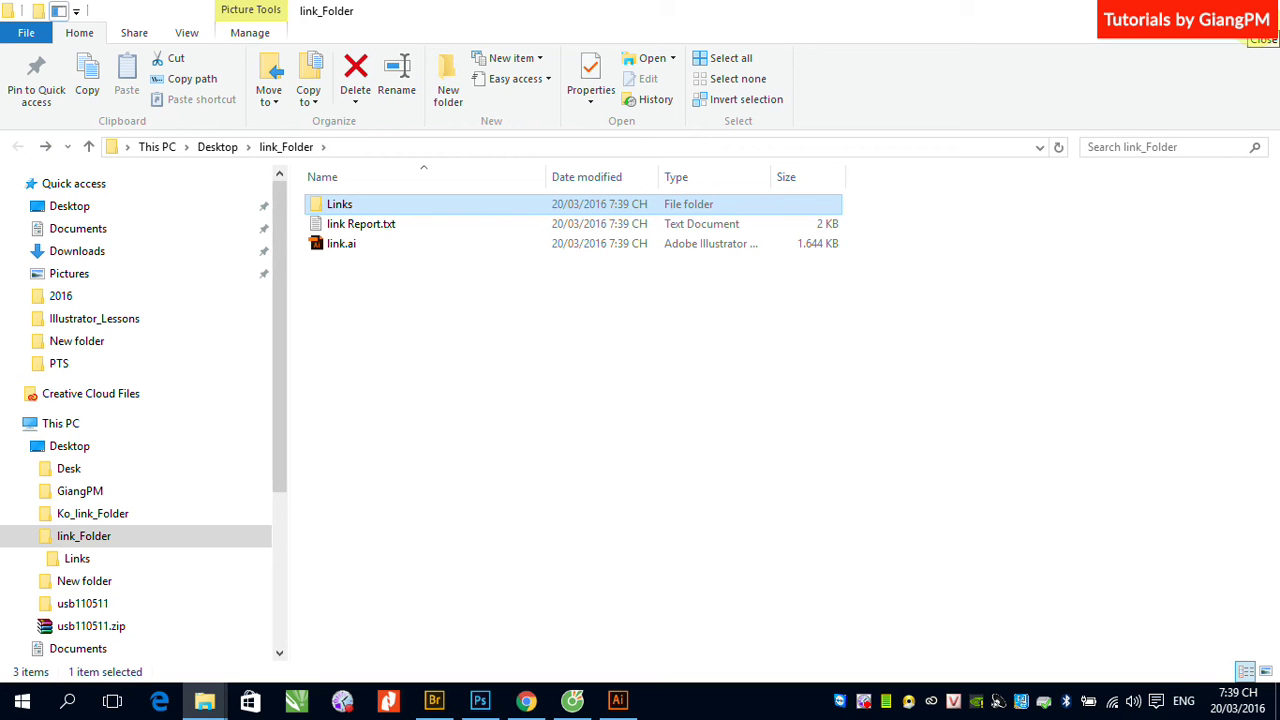
click(1257, 30)
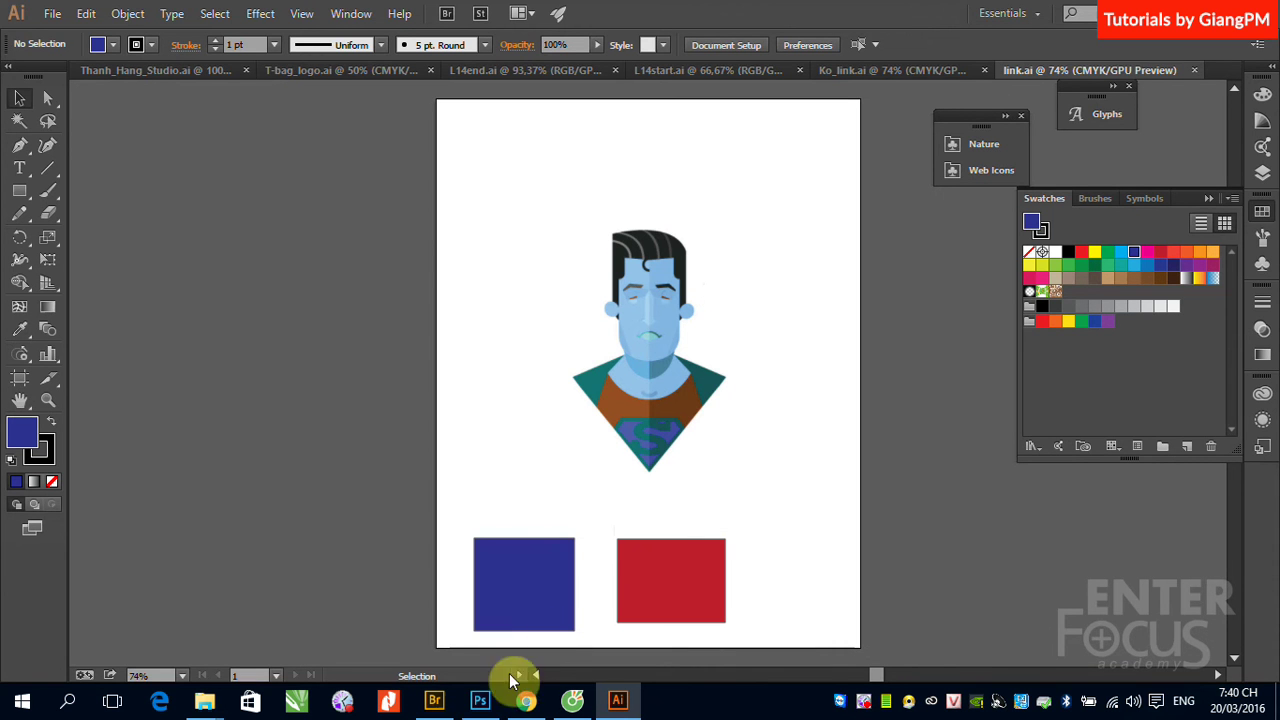
Step: In Photoshop, close 11-flat-heroes.jpg and create a new transparent 1366×768 px document
click(482, 700)
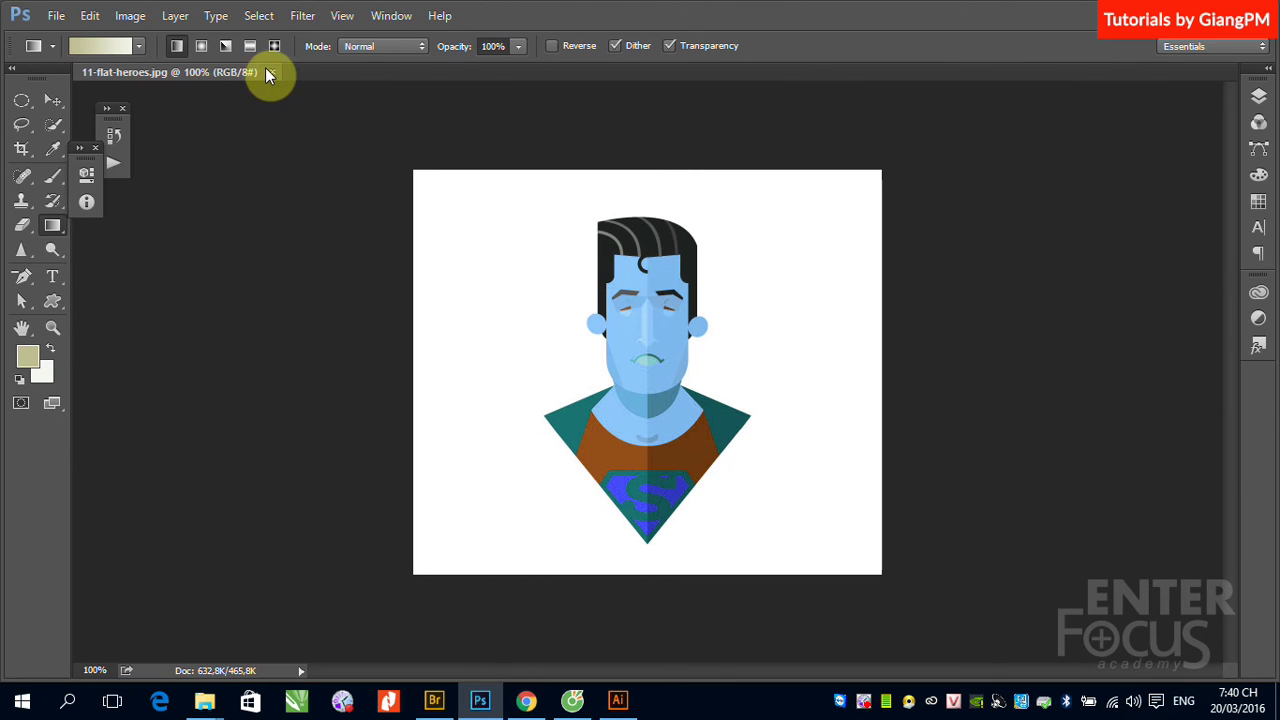
click(272, 72)
click(56, 15)
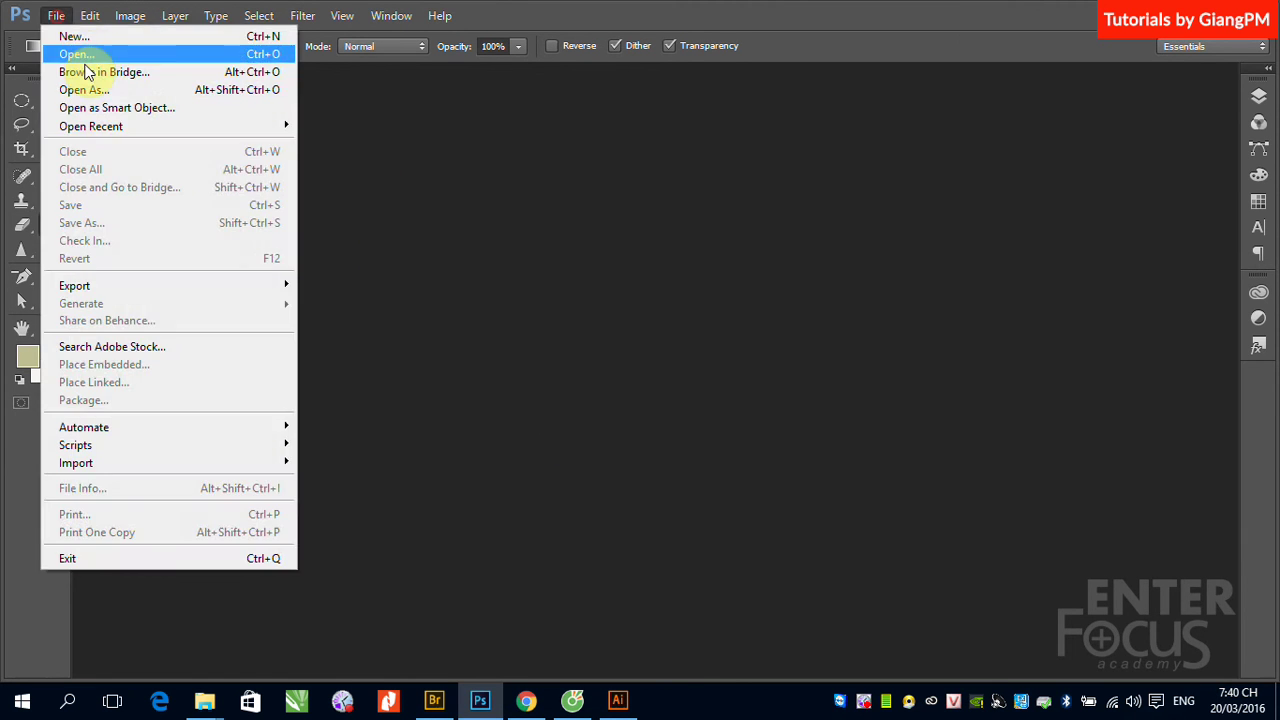
click(62, 34)
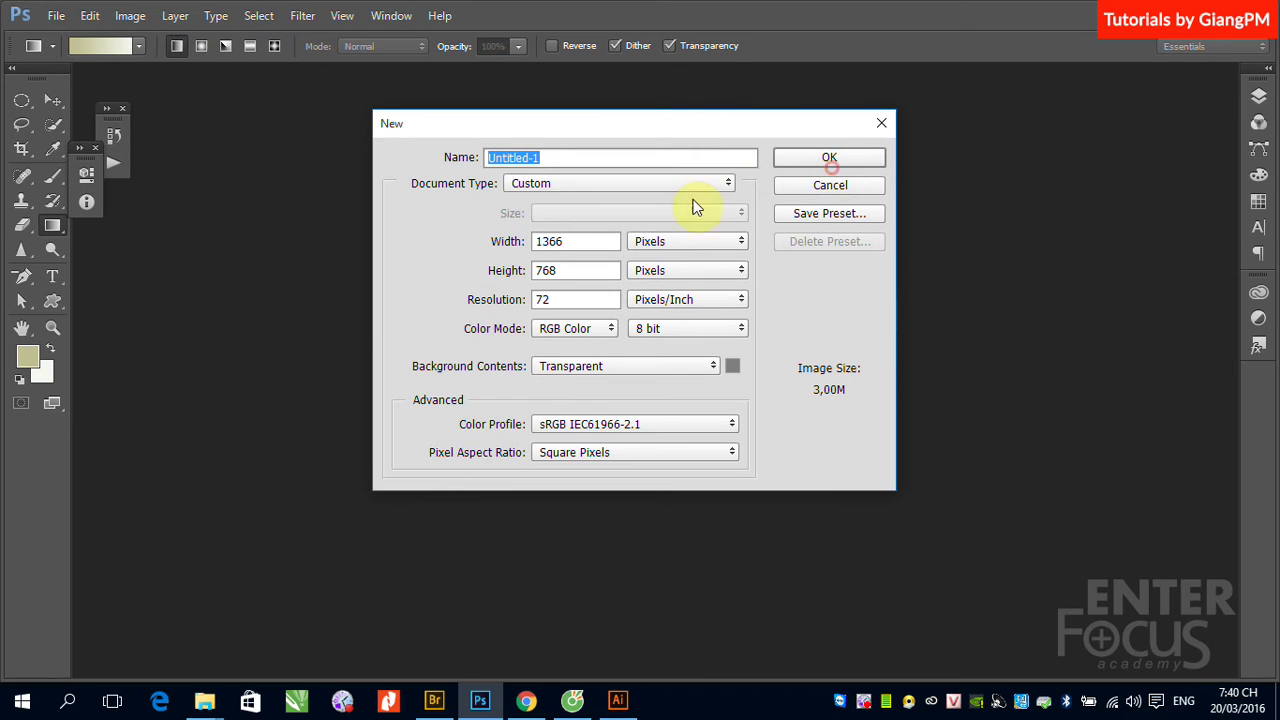
click(810, 168)
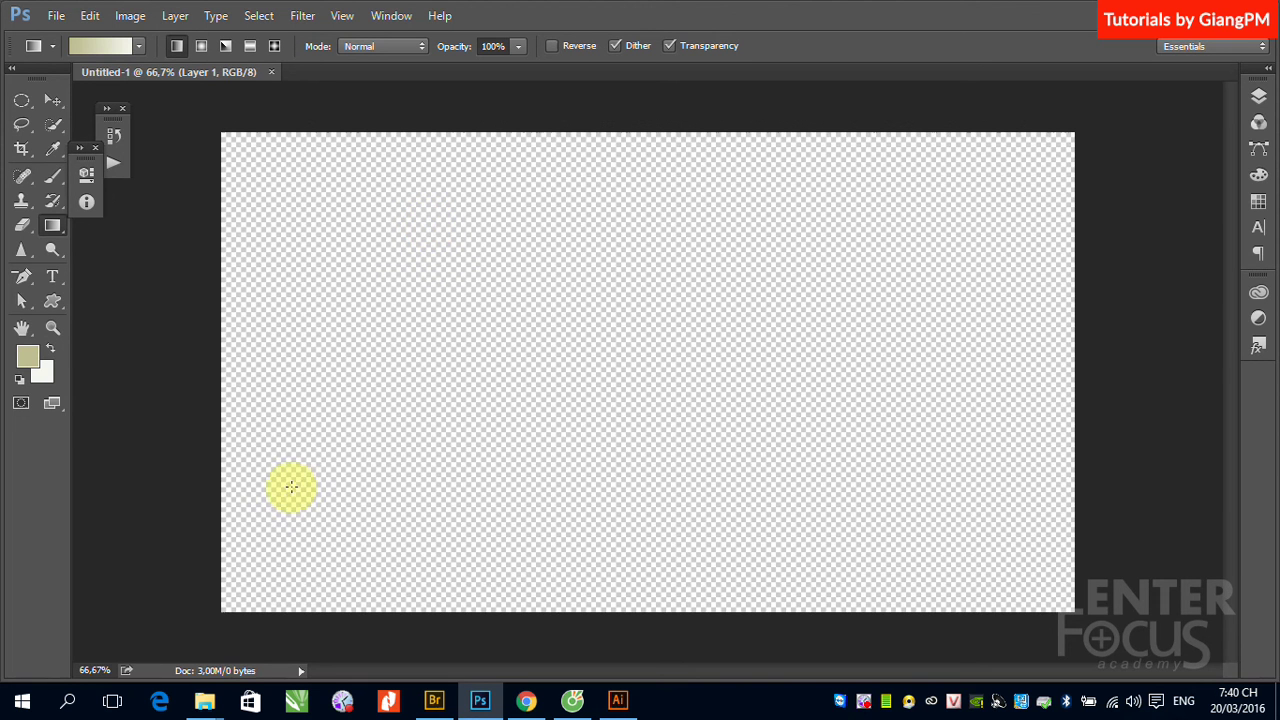
Step: Type the heading TAO TEXT TRONG ILLUSTRATOR near the top-left of link.ai's page
click(620, 699)
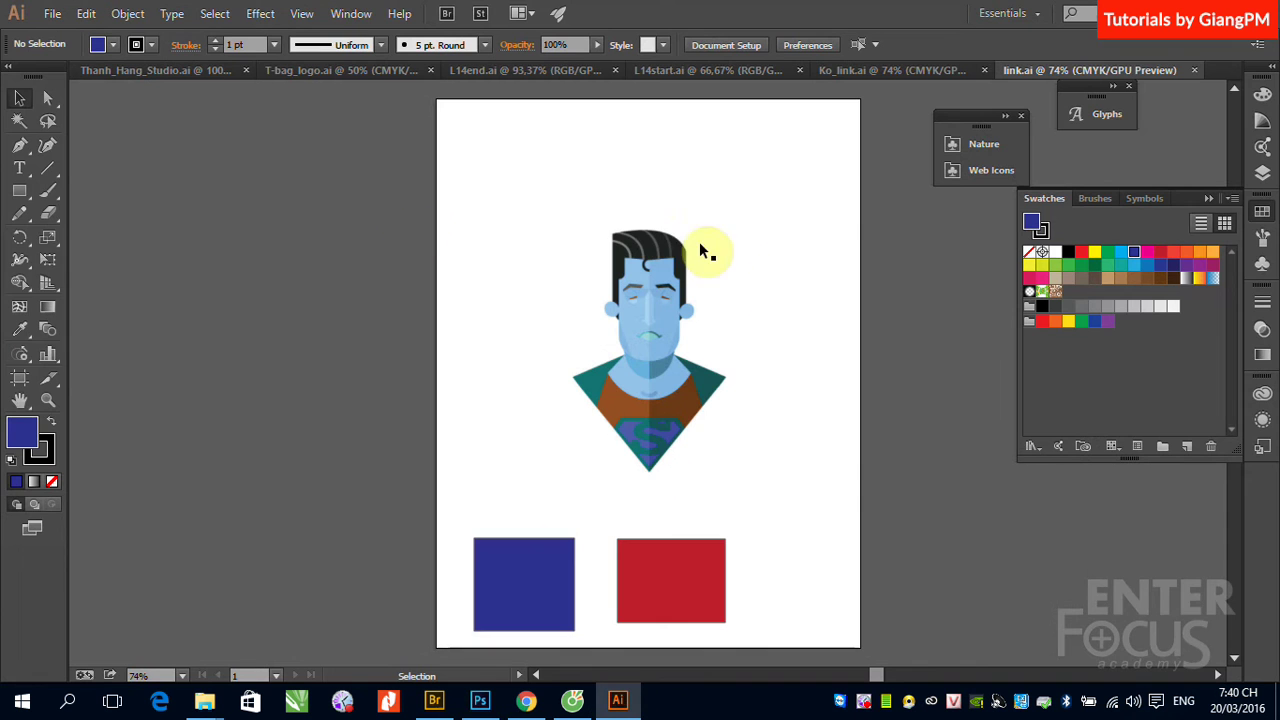
click(20, 167)
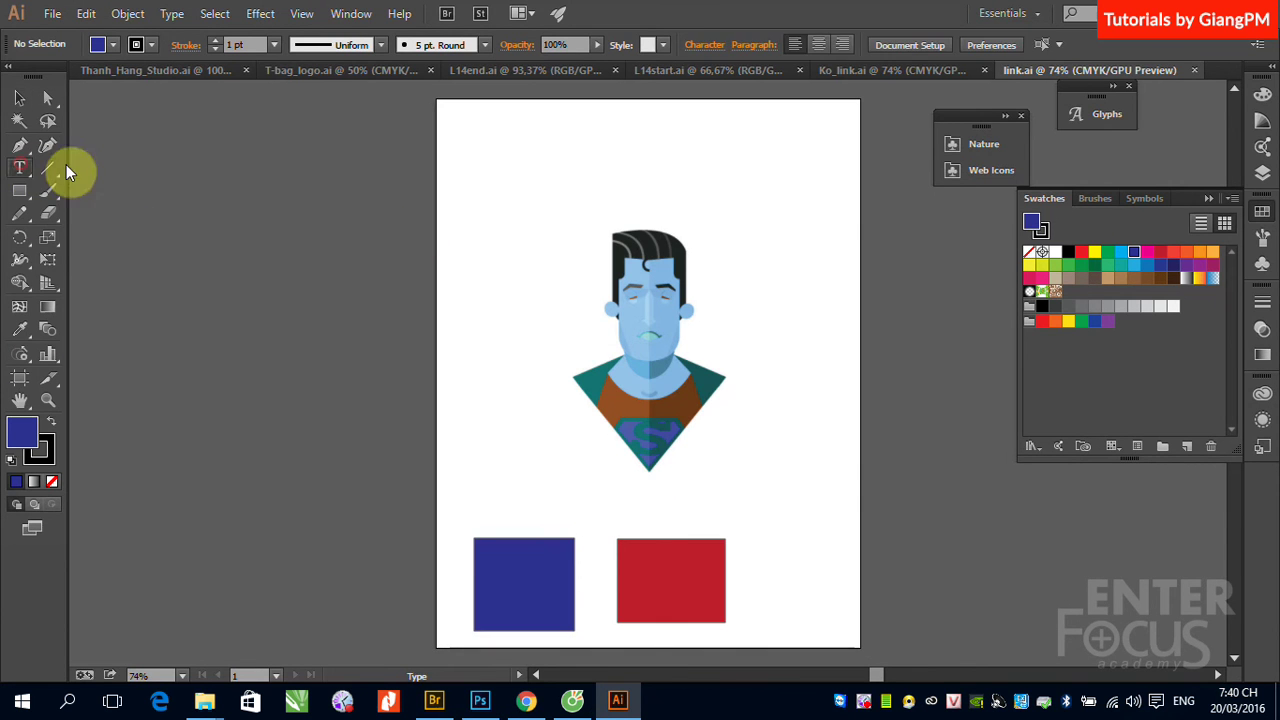
click(491, 169)
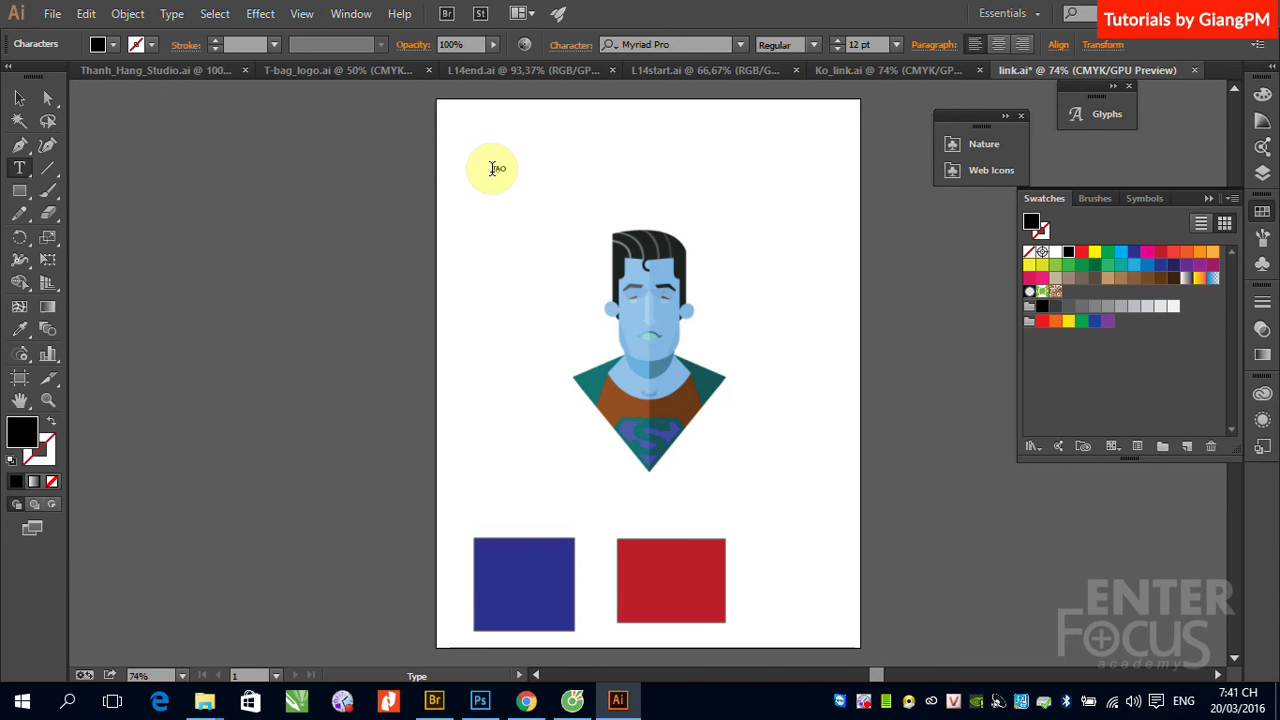
text(xt)
text(ro)
text(ngll)
text(str)
text(tor)
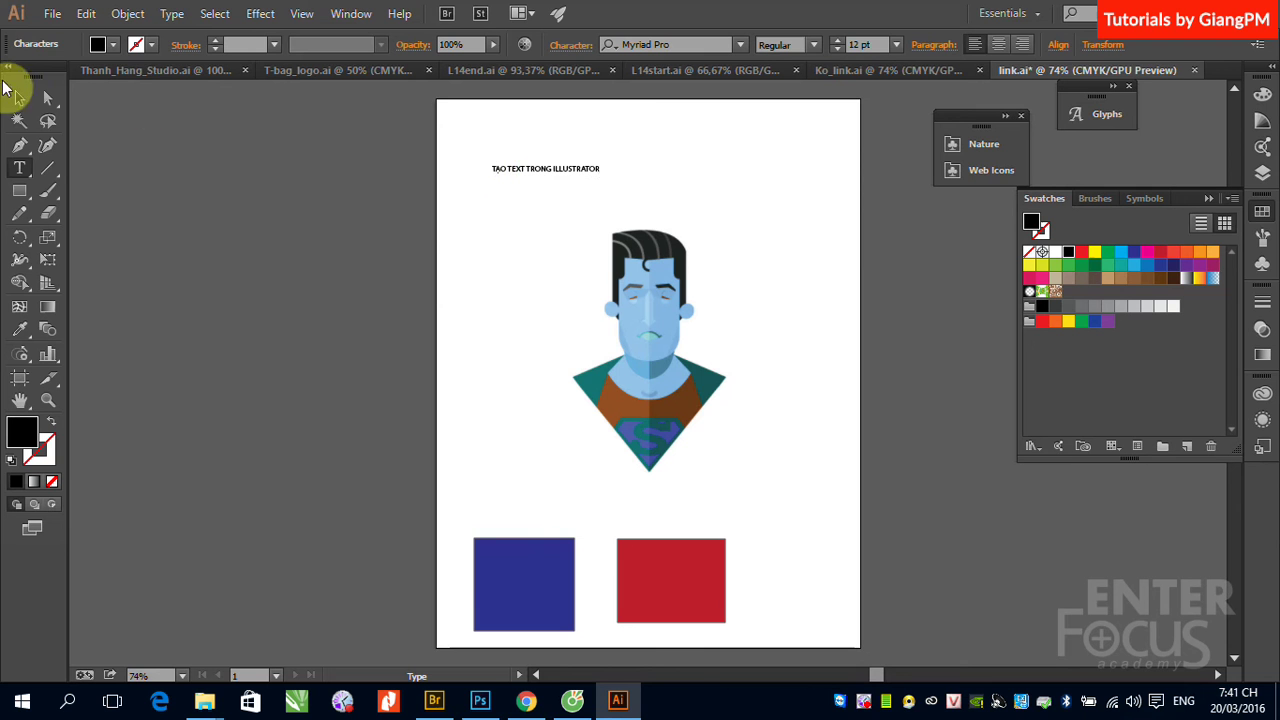
Step: Scale the heading up to 33.55 pt and copy it to the clipboard
click(19, 97)
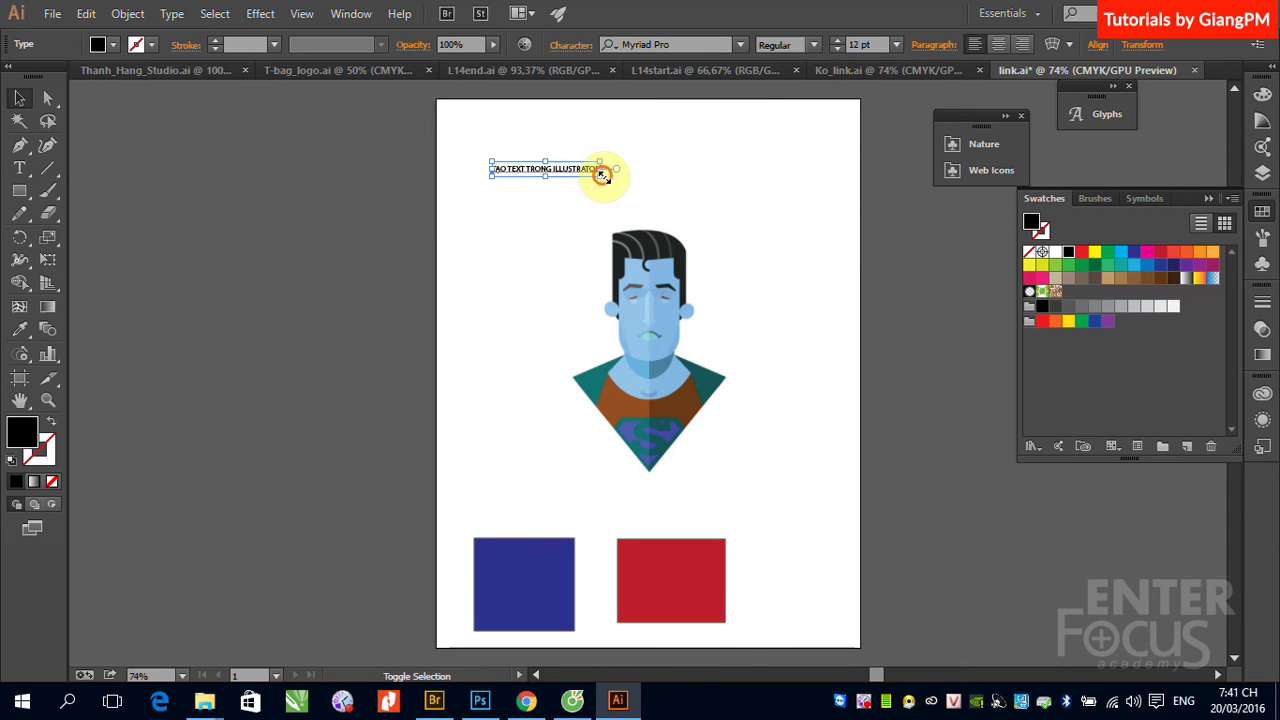
drag(603, 175, 797, 249)
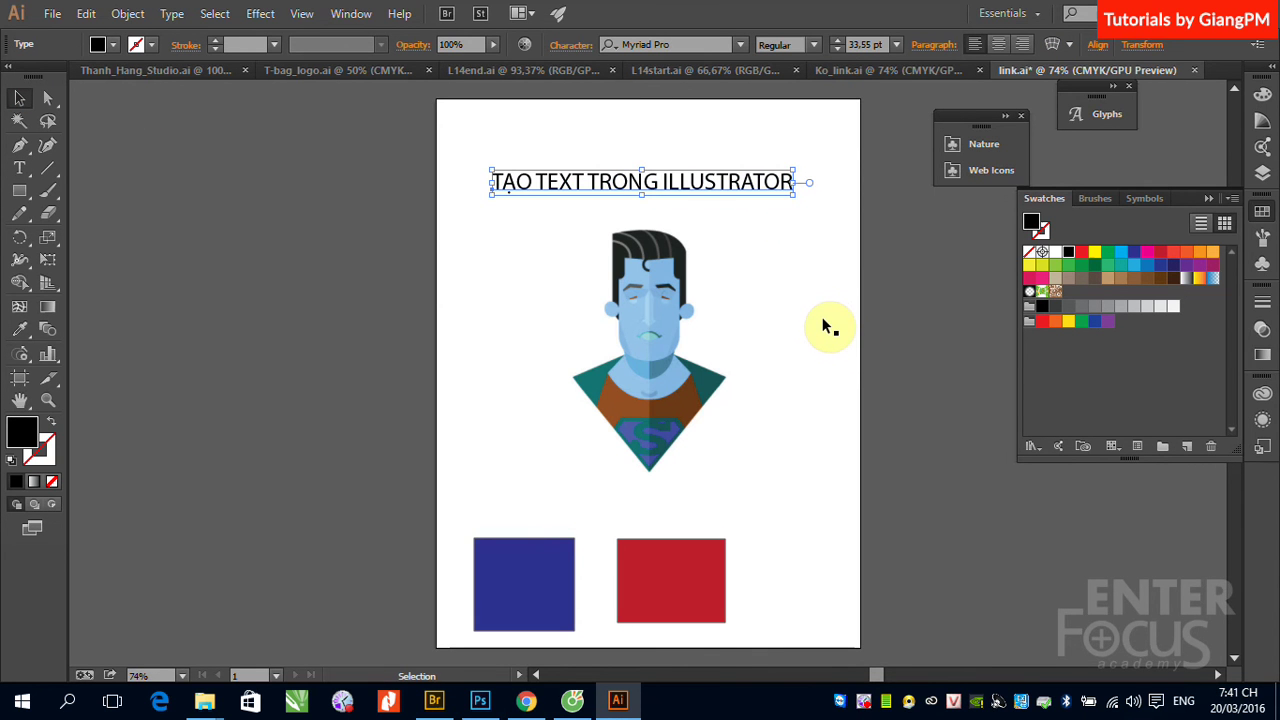
click(822, 325)
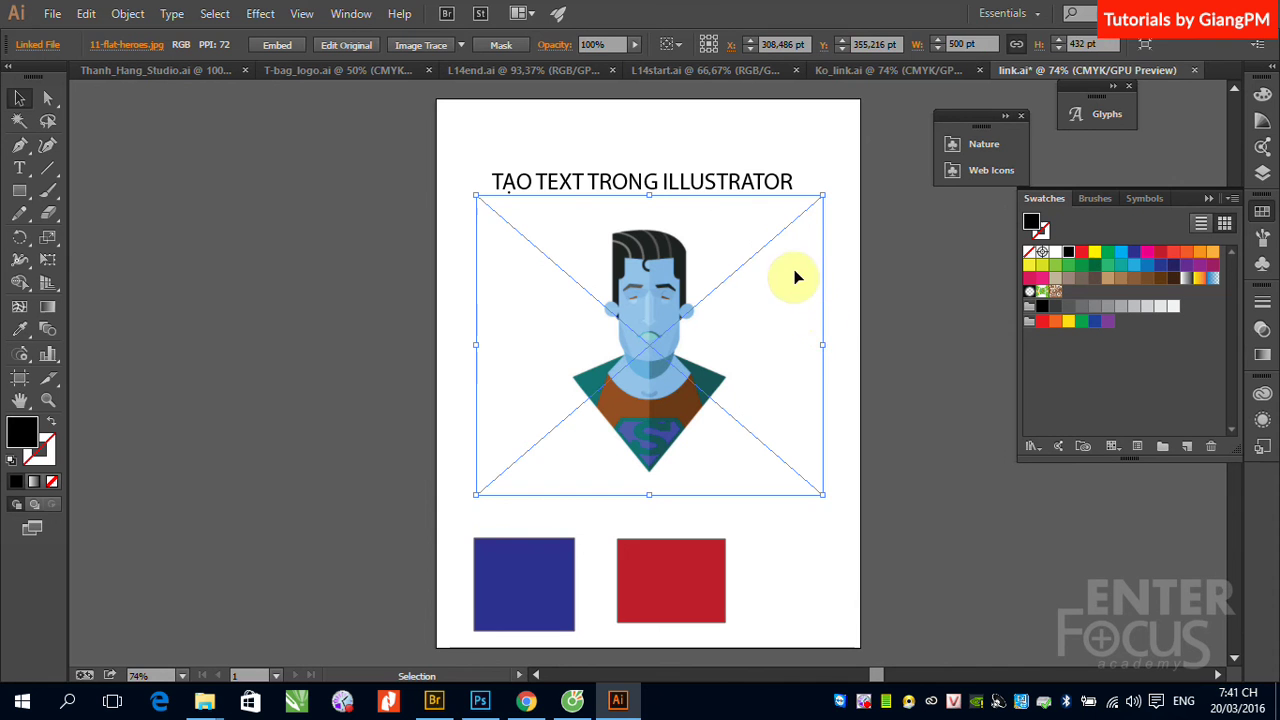
click(774, 182)
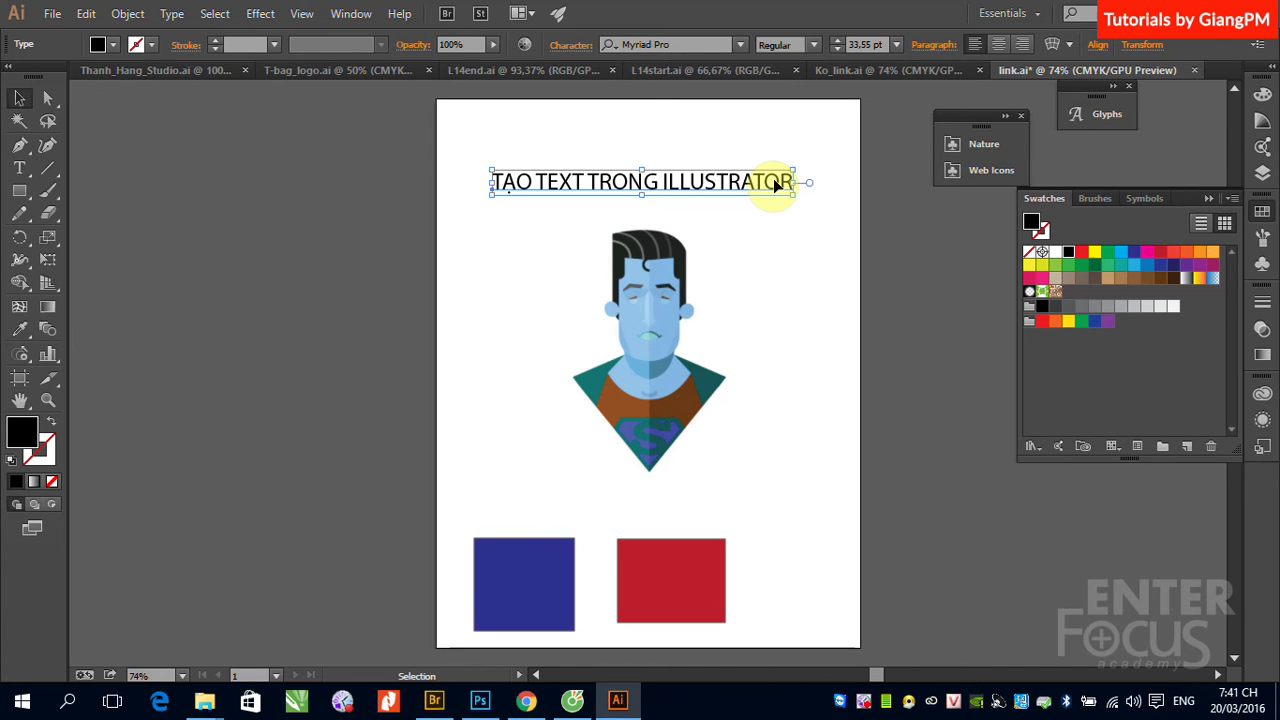
key(a)
key(v)
Step: Paste the heading into Photoshop's Untitled-1 as a Smart Object and commit its placement
click(480, 700)
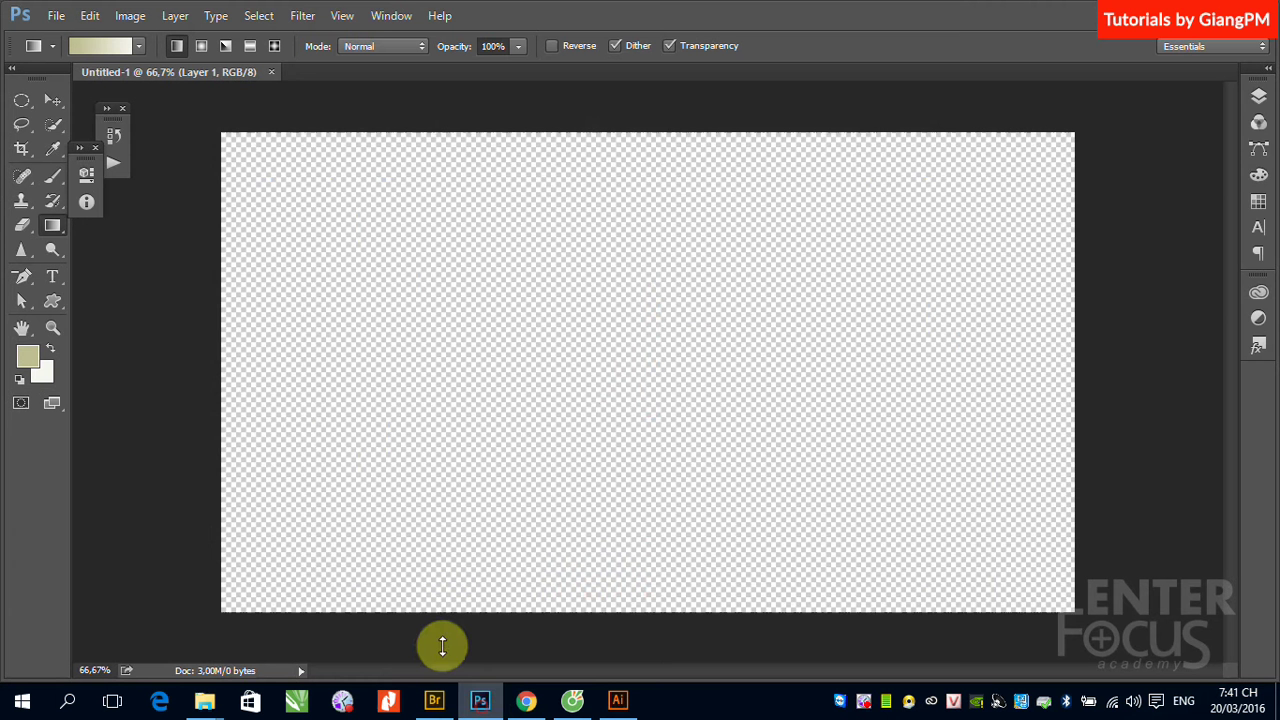
key(ctrl+v)
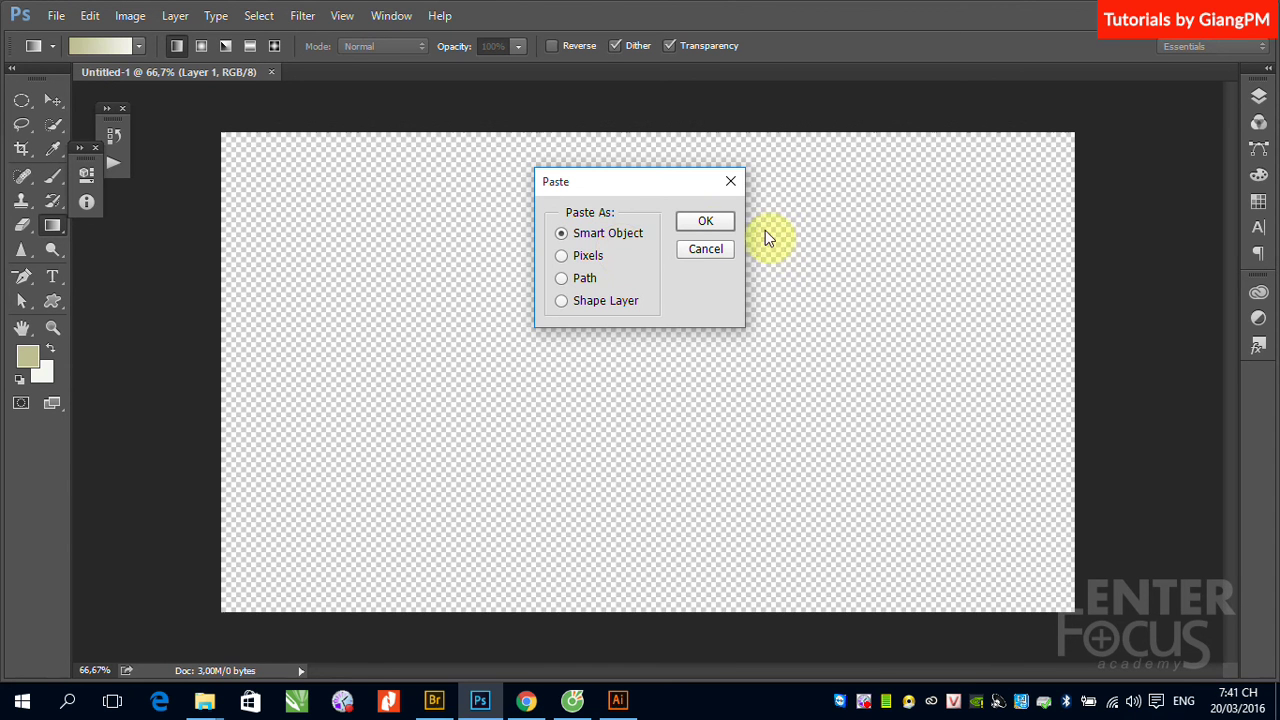
click(705, 220)
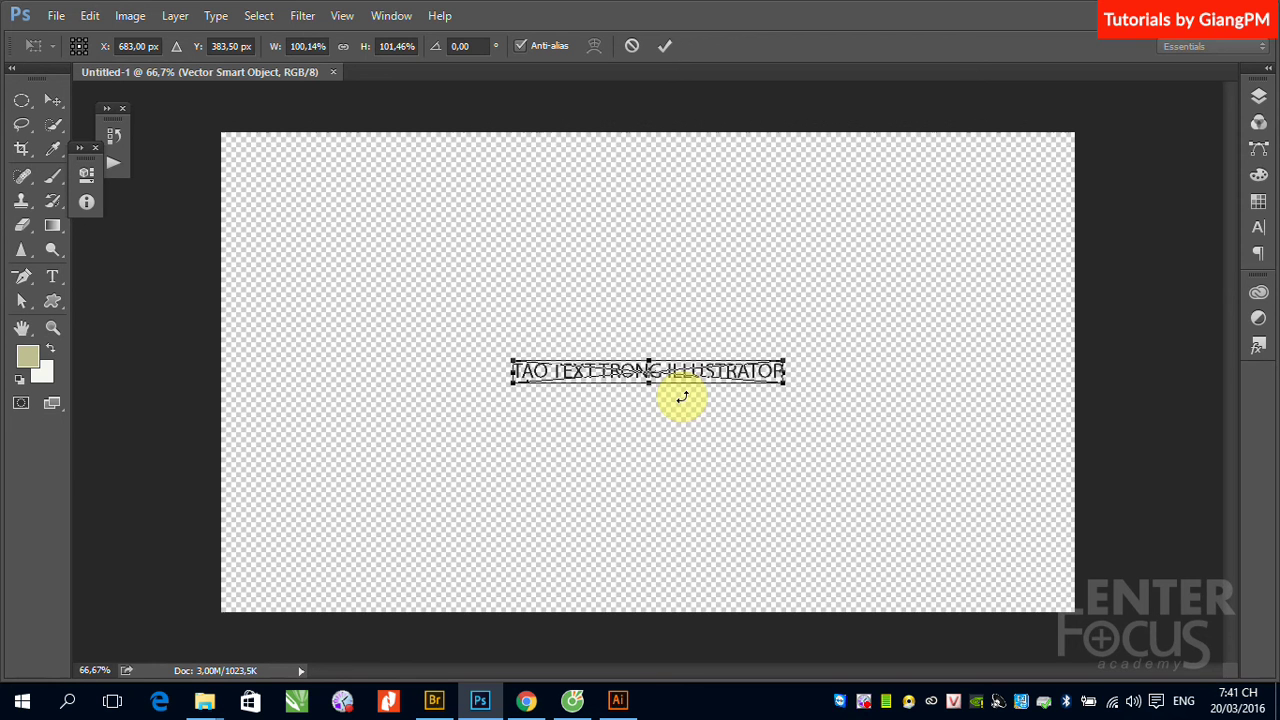
key(g)
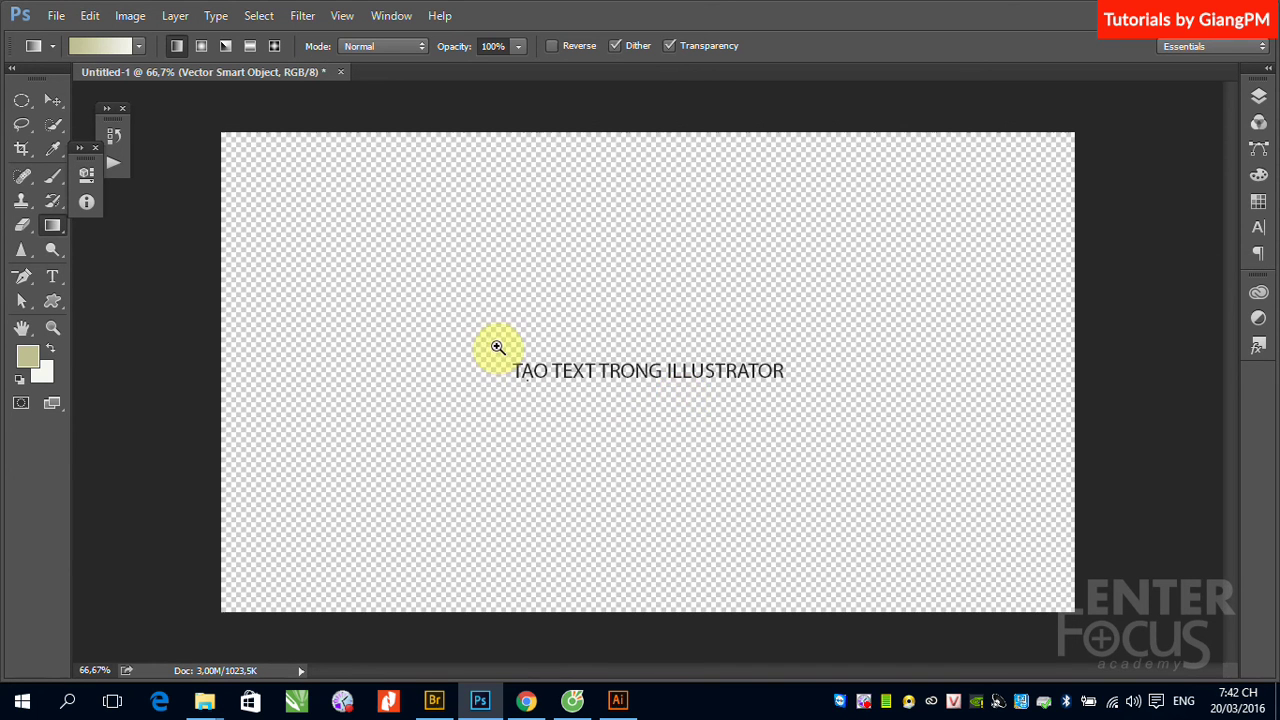
Step: Zoom in to inspect the pasted heading, fit the canvas in view, and show the Layers panel
drag(497, 347, 771, 433)
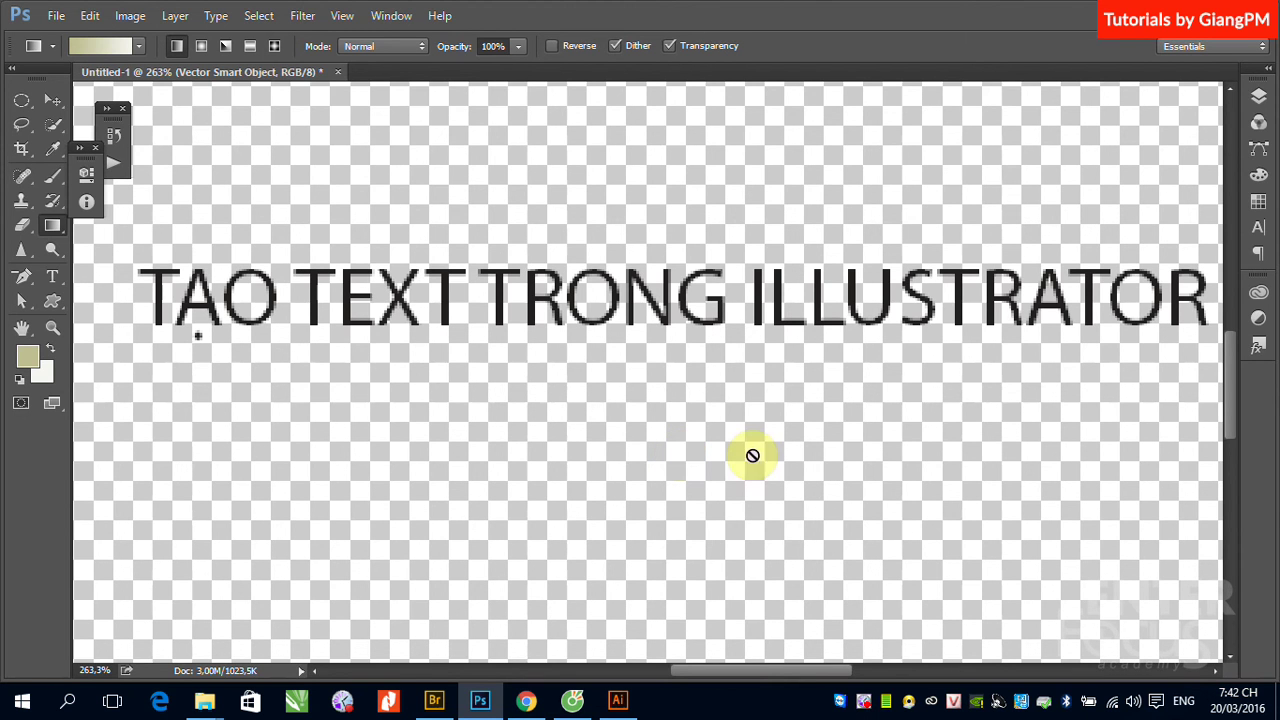
click(58, 102)
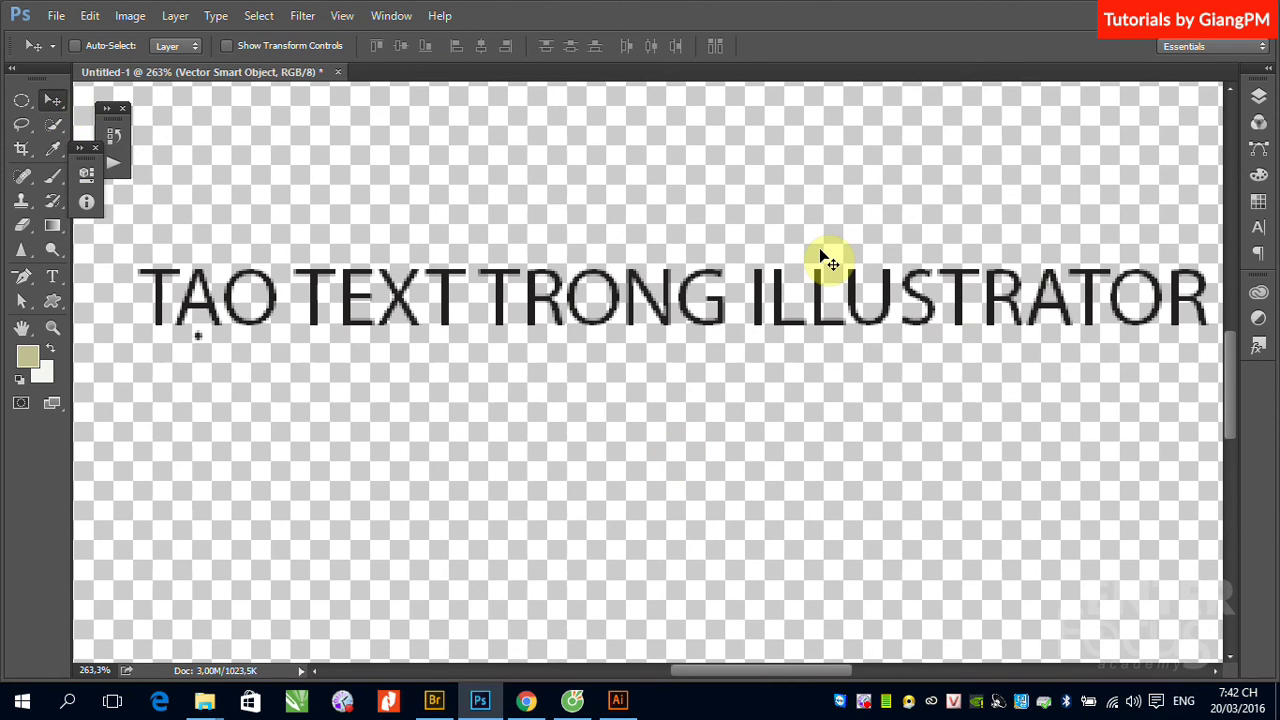
key(ctrl+0)
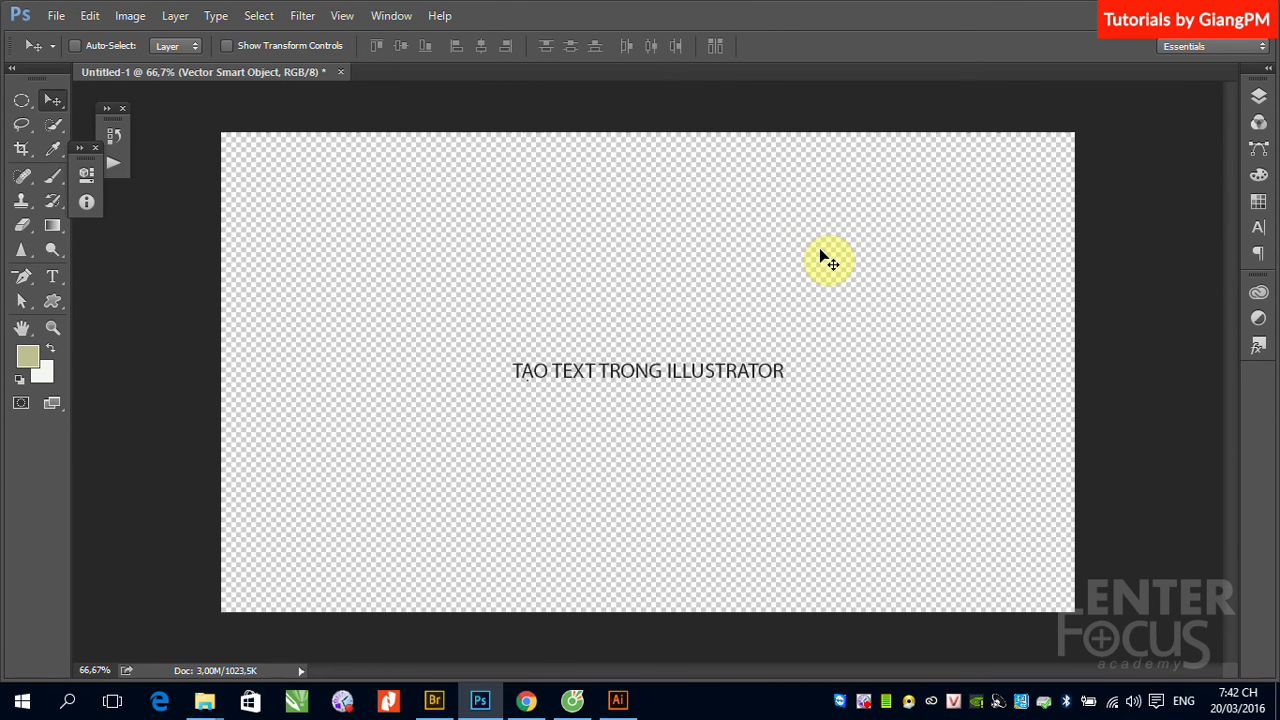
click(1258, 96)
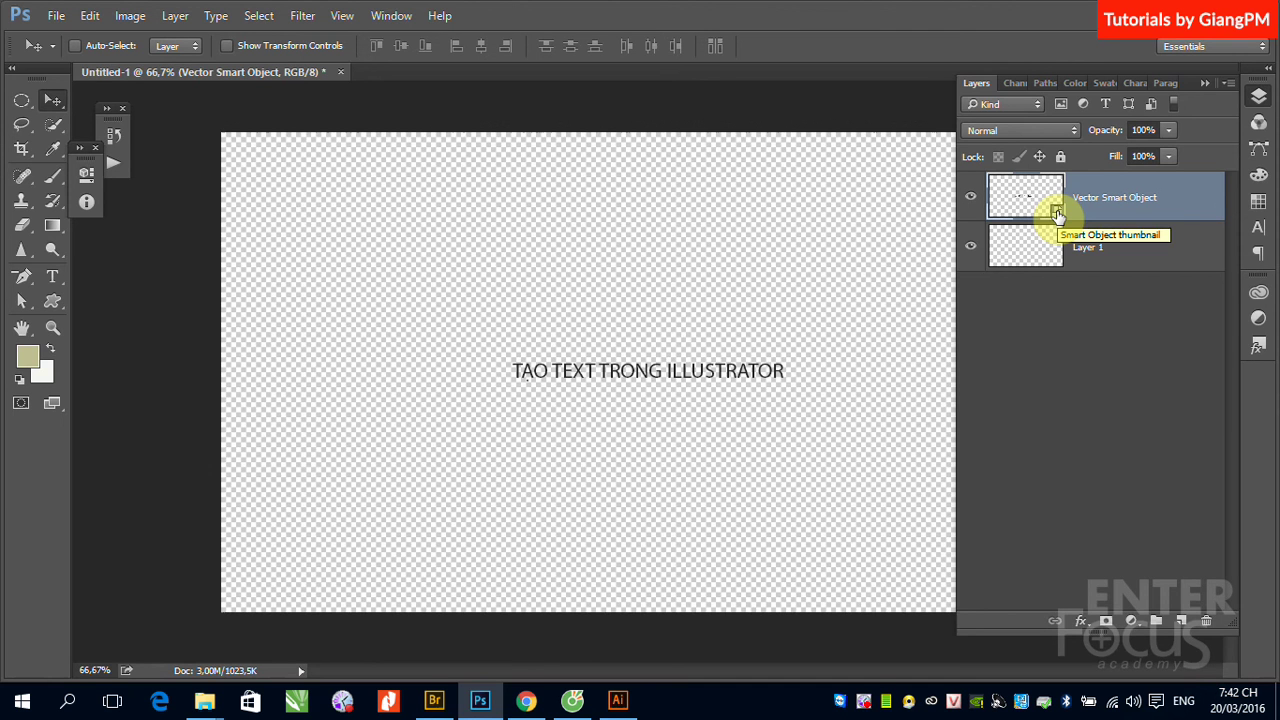
Step: Open the smart object's contents in Illustrator, select the heading, and bring up the Color panel
double_click(1057, 214)
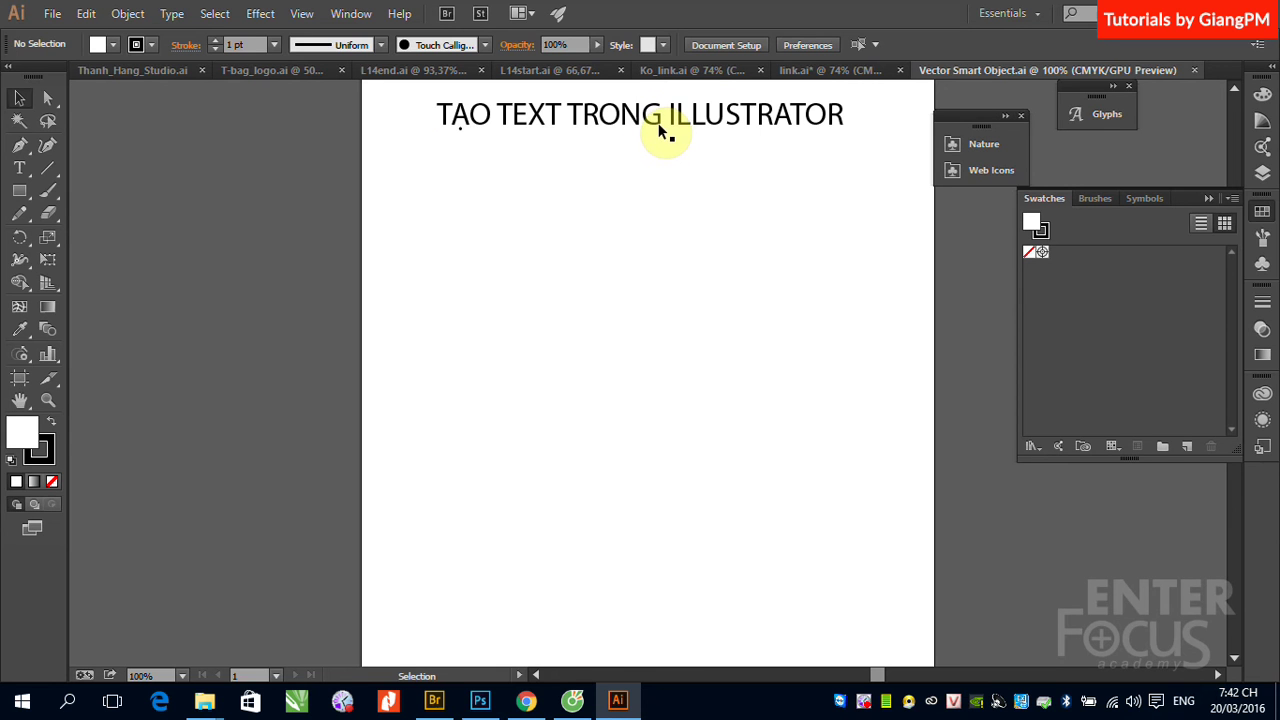
click(660, 128)
click(1260, 213)
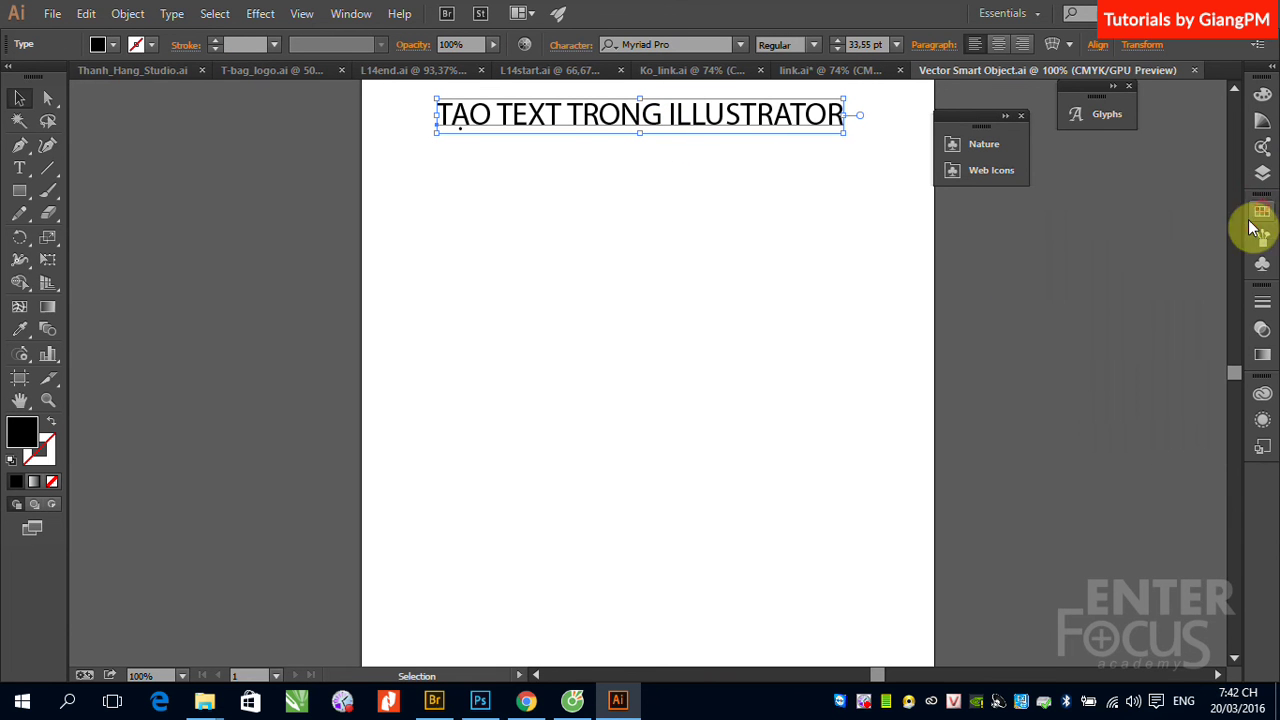
click(1260, 212)
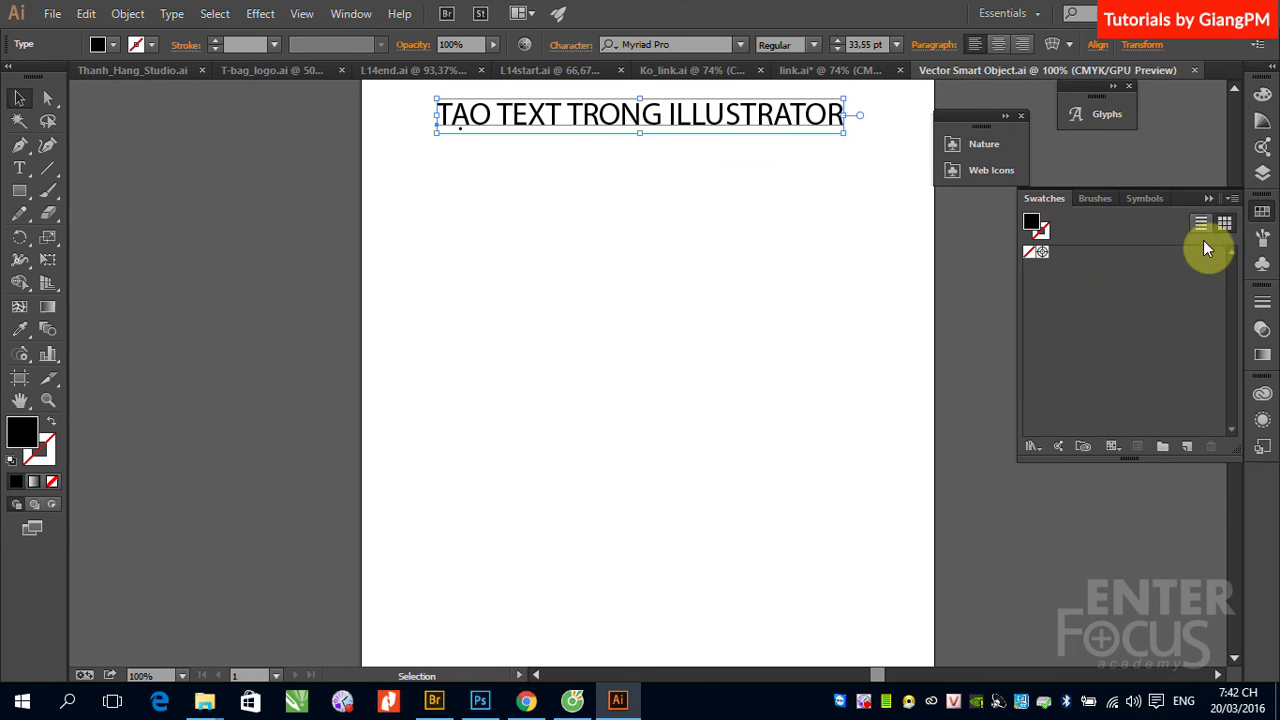
click(1262, 122)
click(1264, 96)
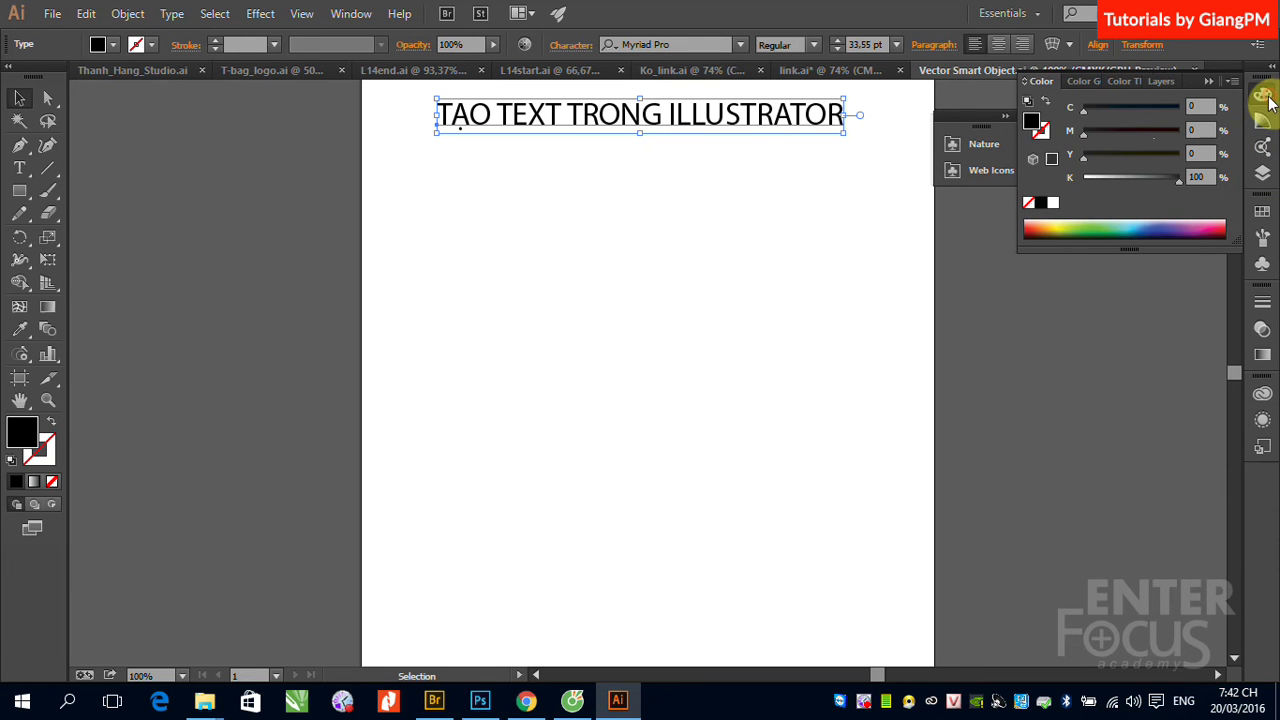
Step: Color the heading orange from the spectrum, then save and close Vector Smart Object.ai
click(1216, 224)
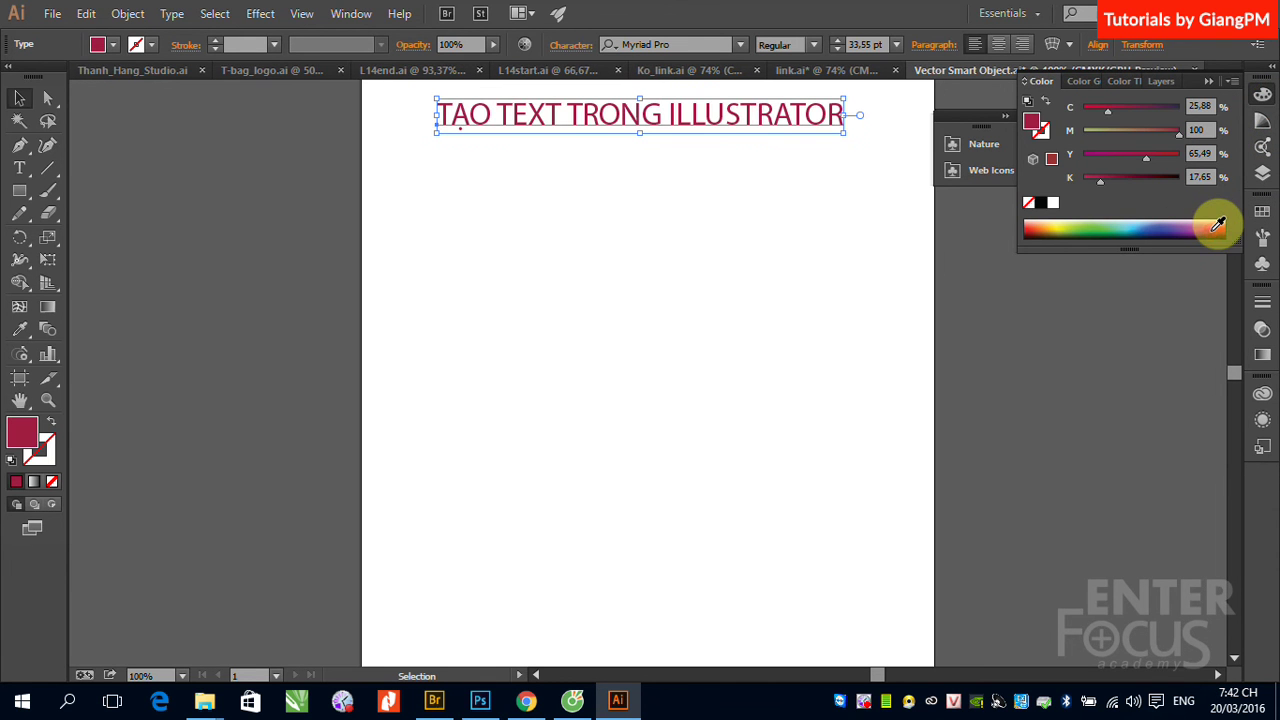
click(1046, 222)
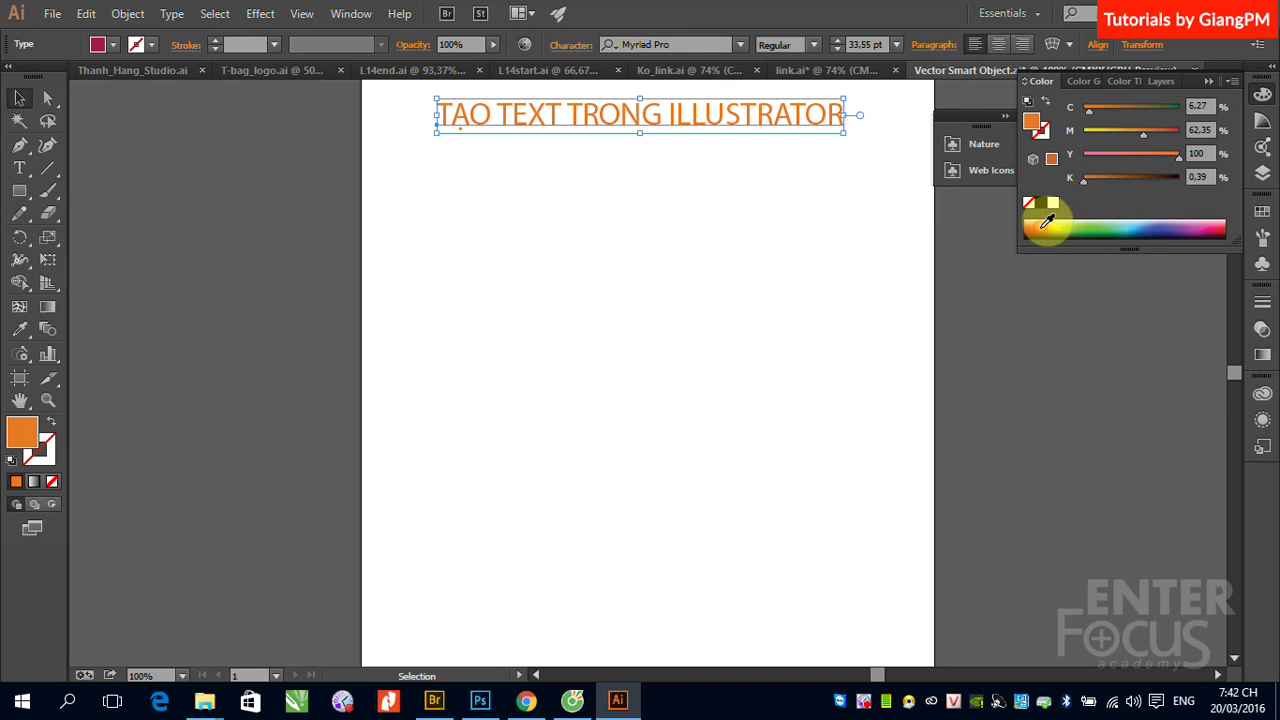
click(1210, 82)
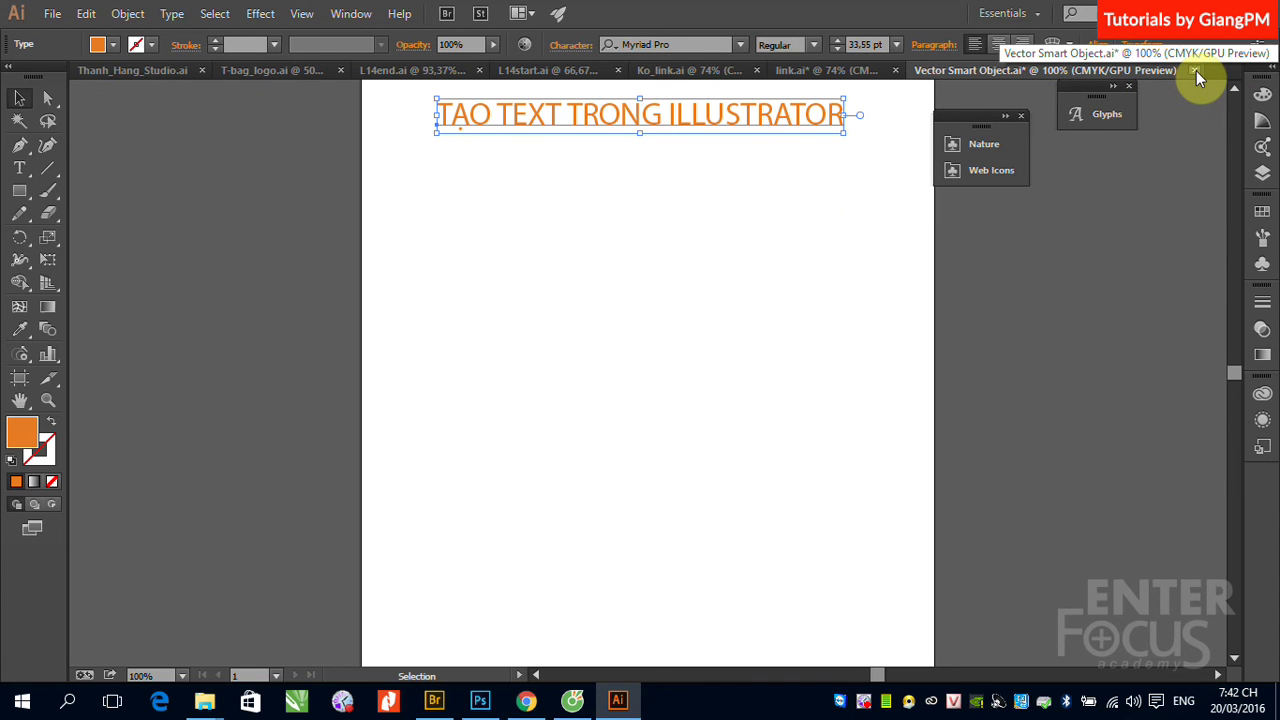
click(1196, 70)
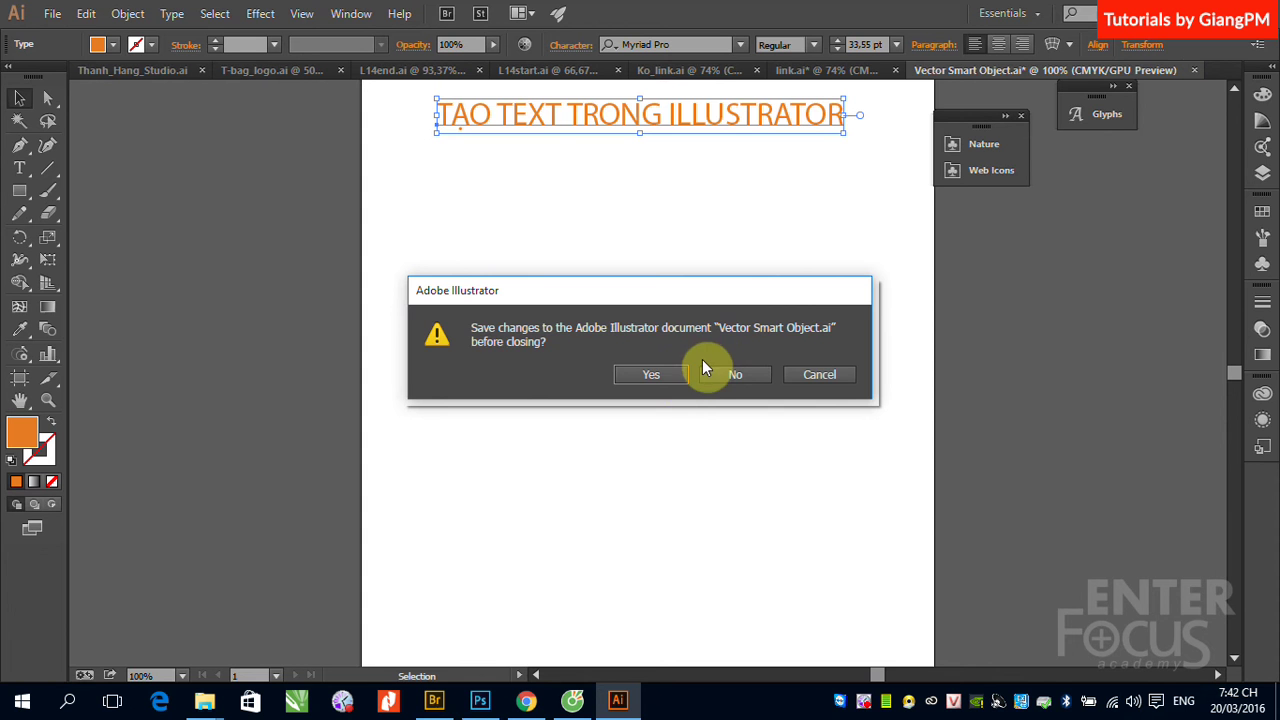
click(648, 378)
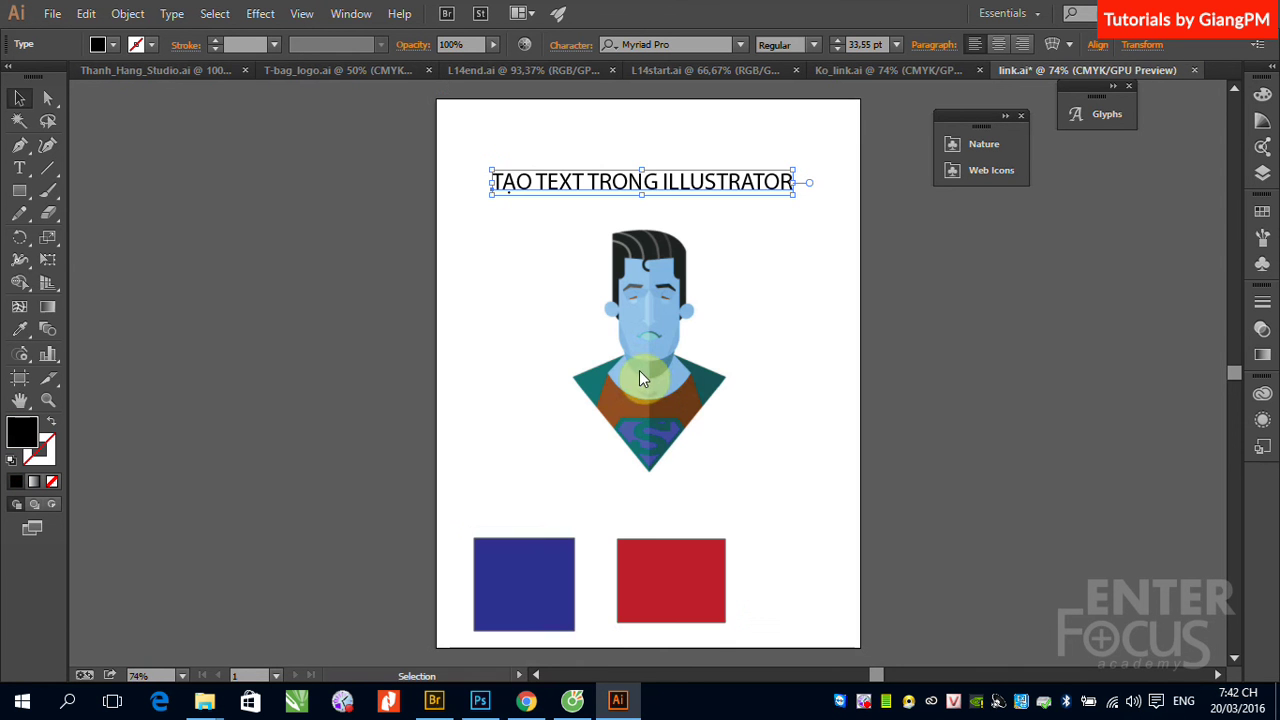
Step: Enlarge the orange smart-object heading in Photoshop to about 121% width with Free Transform
click(481, 705)
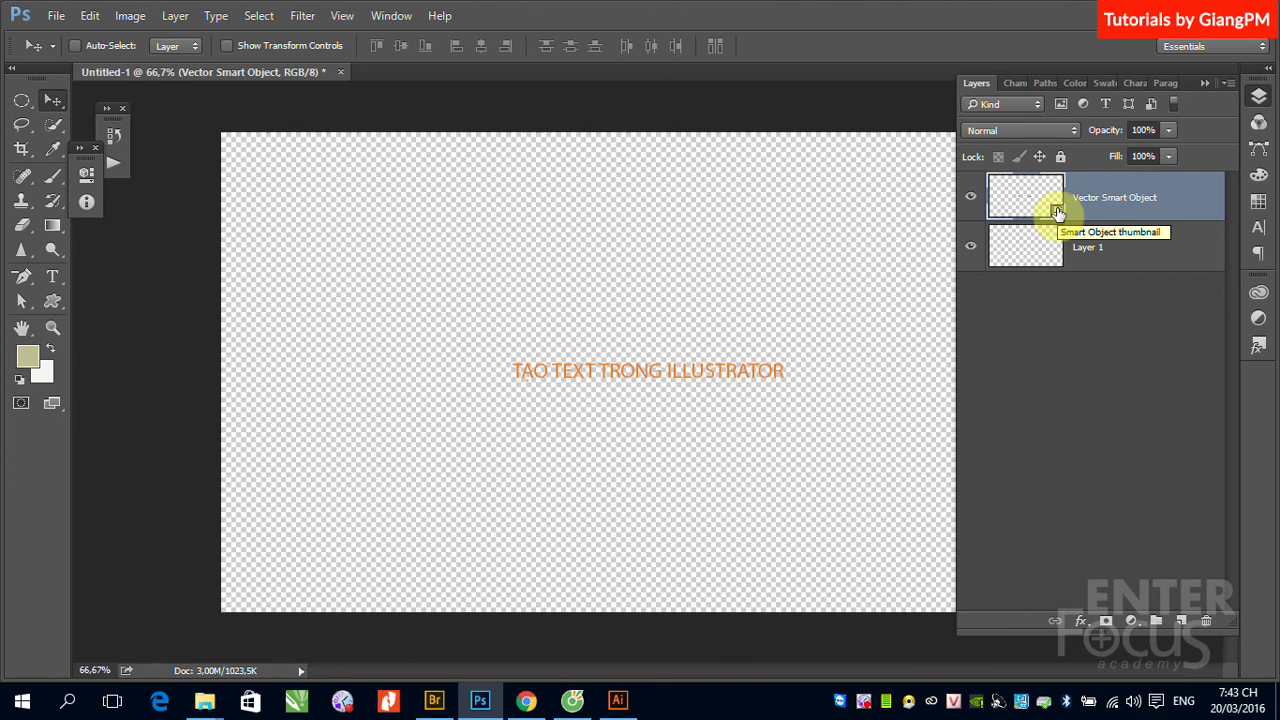
key(ctrl+t)
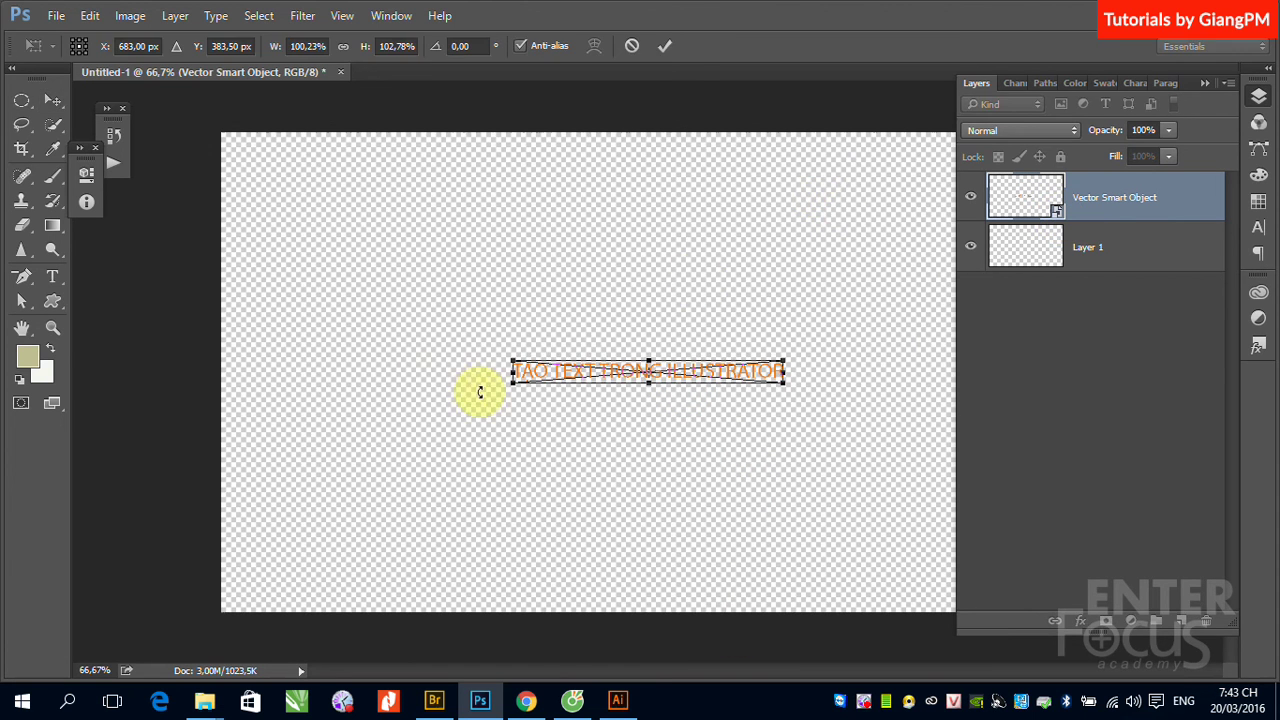
drag(512, 362, 368, 203)
key(Return)
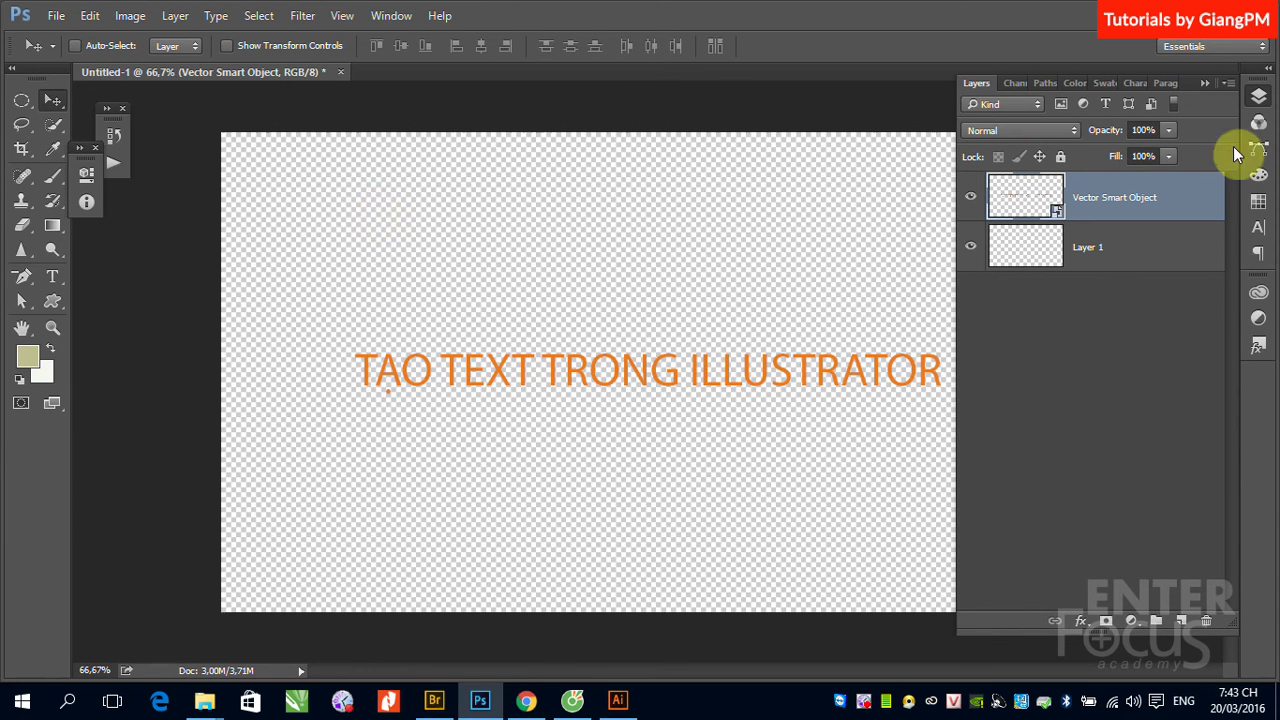
Step: Set the smart object's heading in the MV Boli font in Illustrator
double_click(1055, 214)
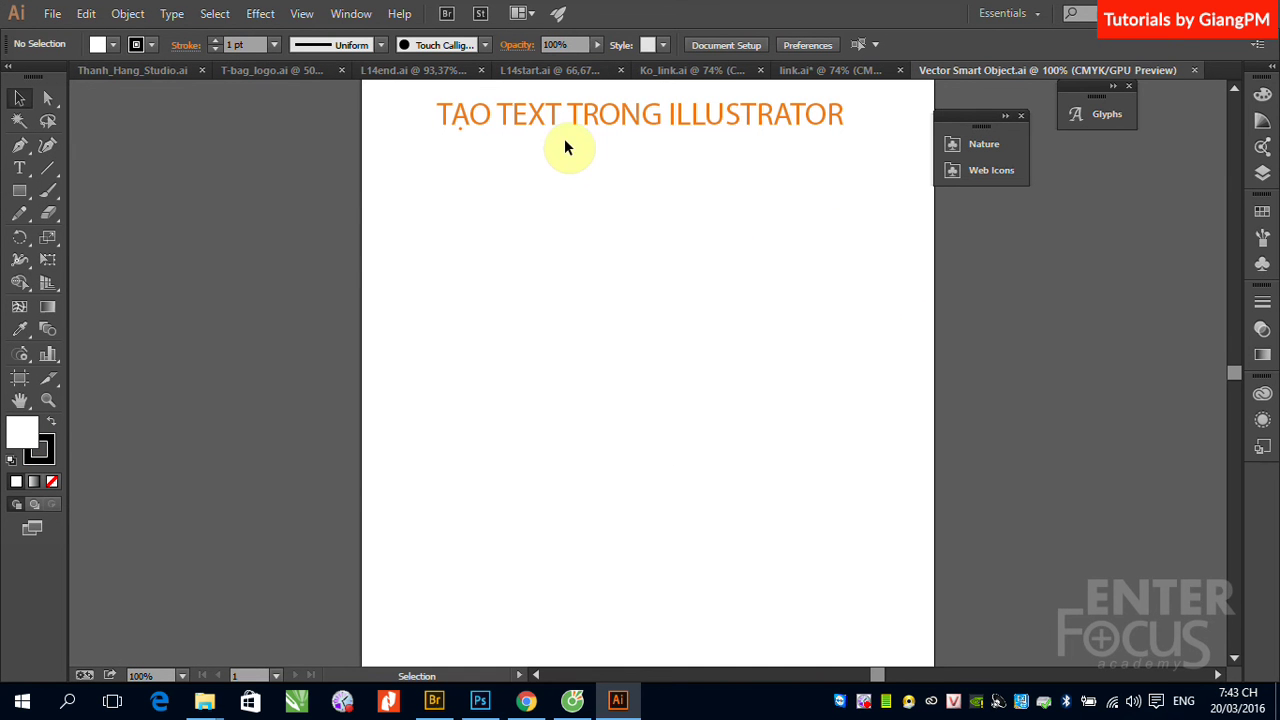
click(553, 118)
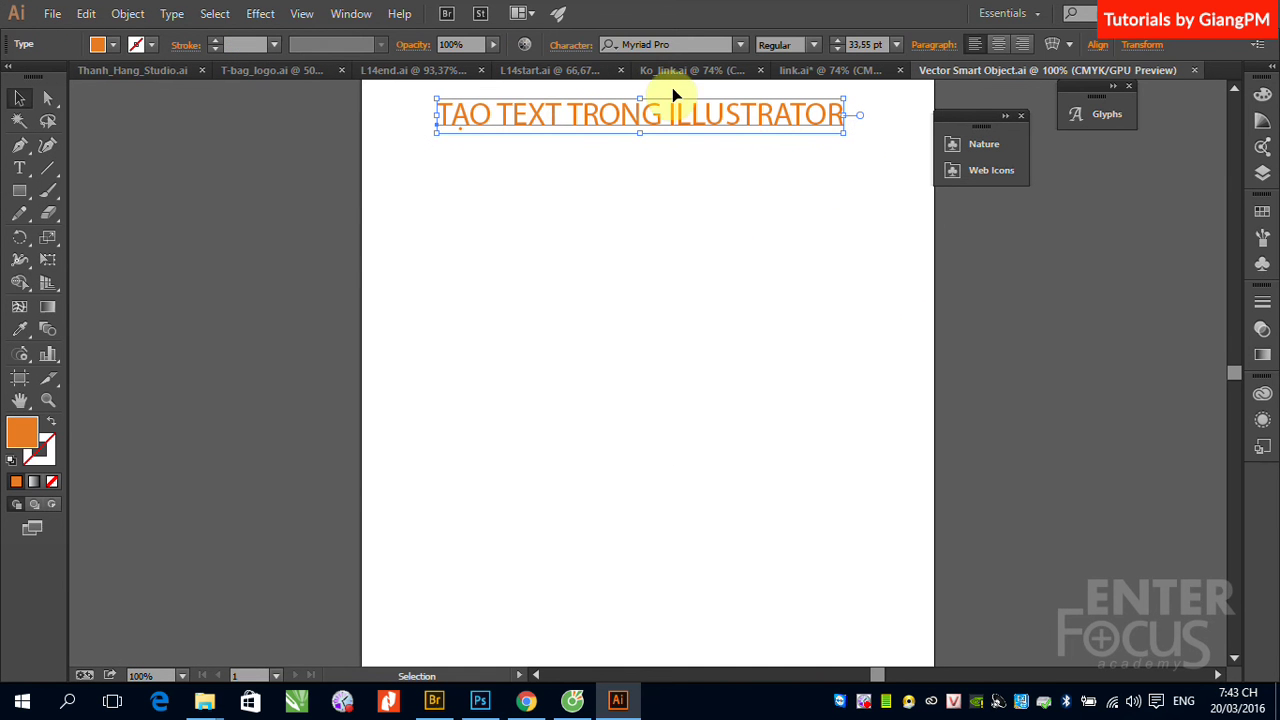
click(741, 46)
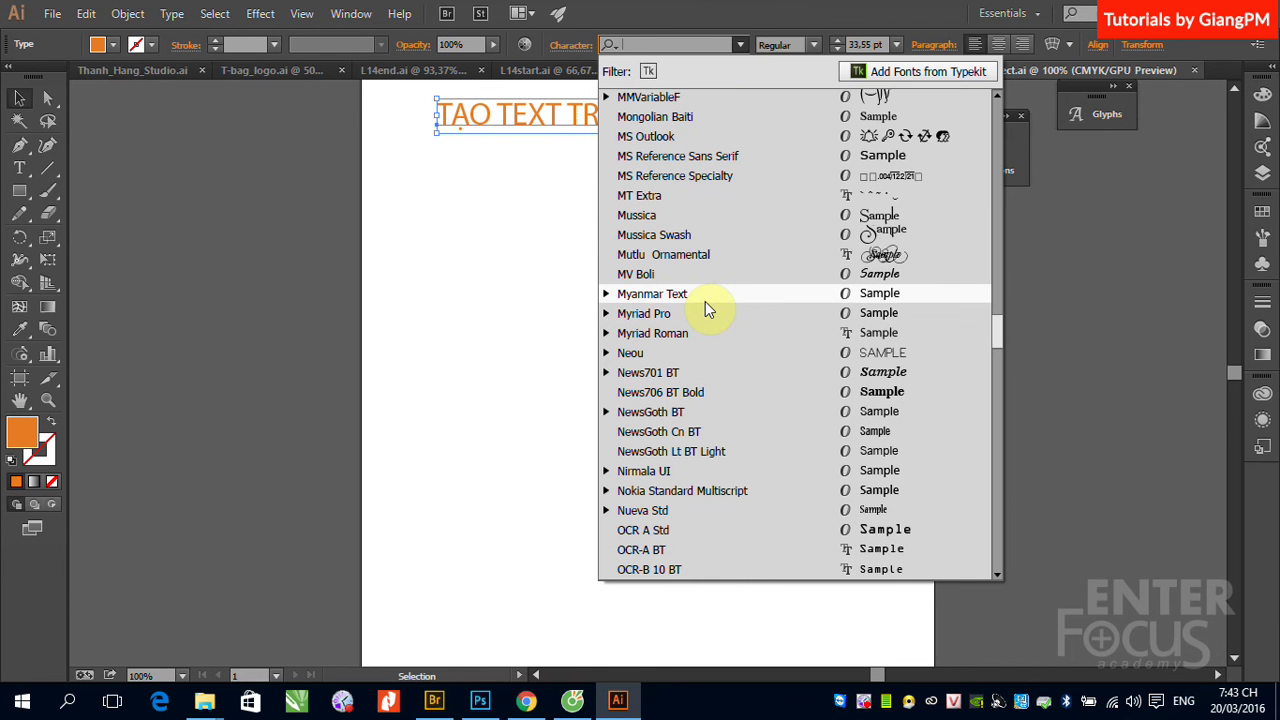
click(733, 268)
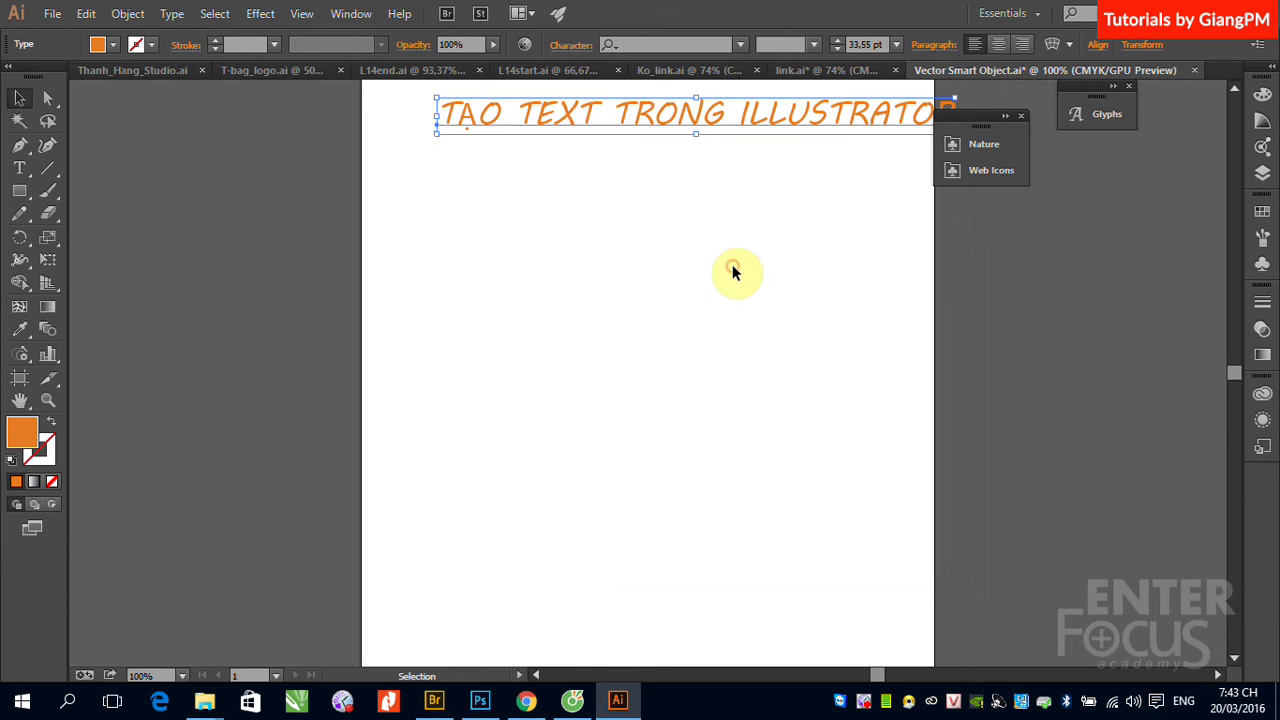
Step: Move the heading lower on the page, save and close the smart object, and return to Photoshop
mouse_move(671, 127)
mouse_down()
mouse_move(600, 225)
mouse_move(620, 230)
mouse_up()
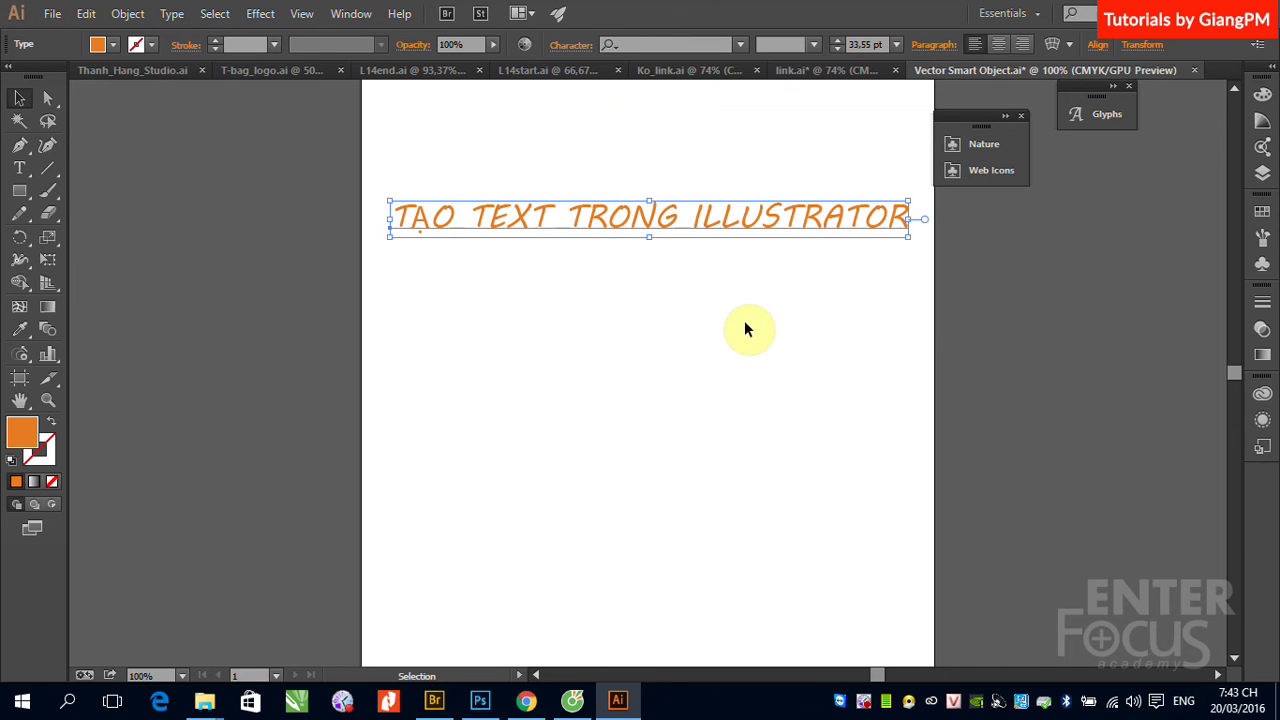
click(1193, 71)
click(651, 374)
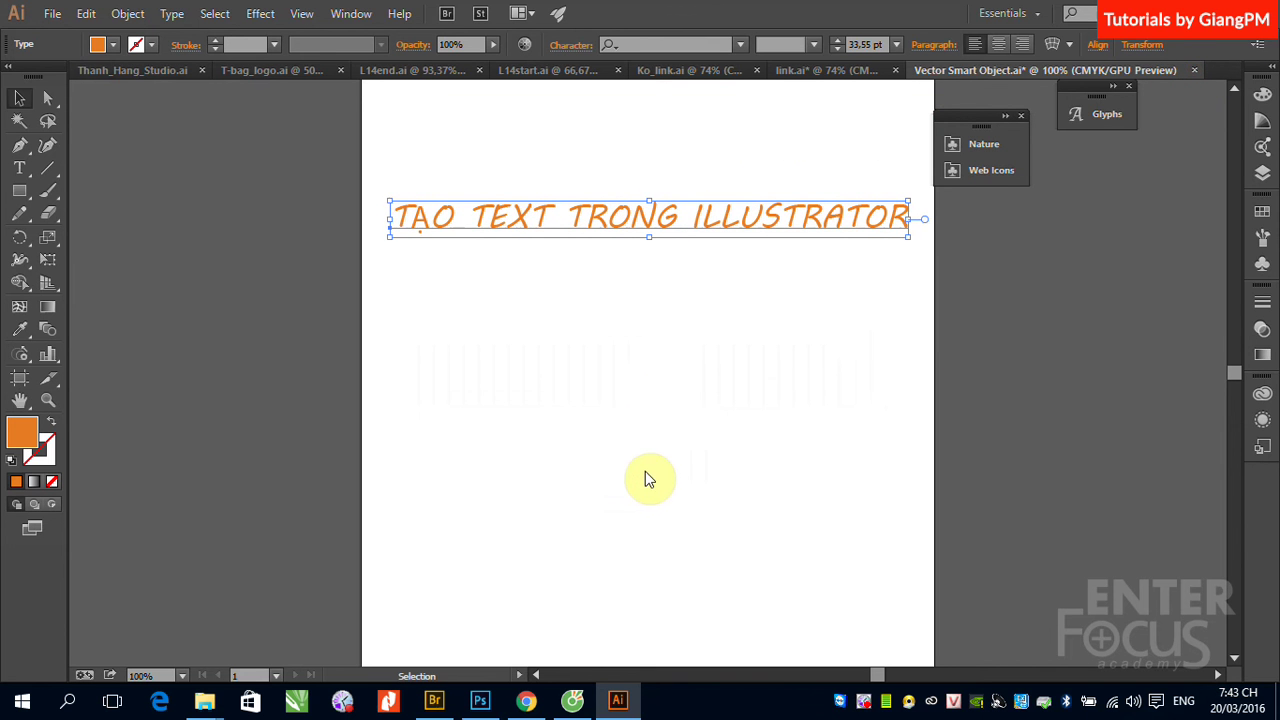
click(476, 703)
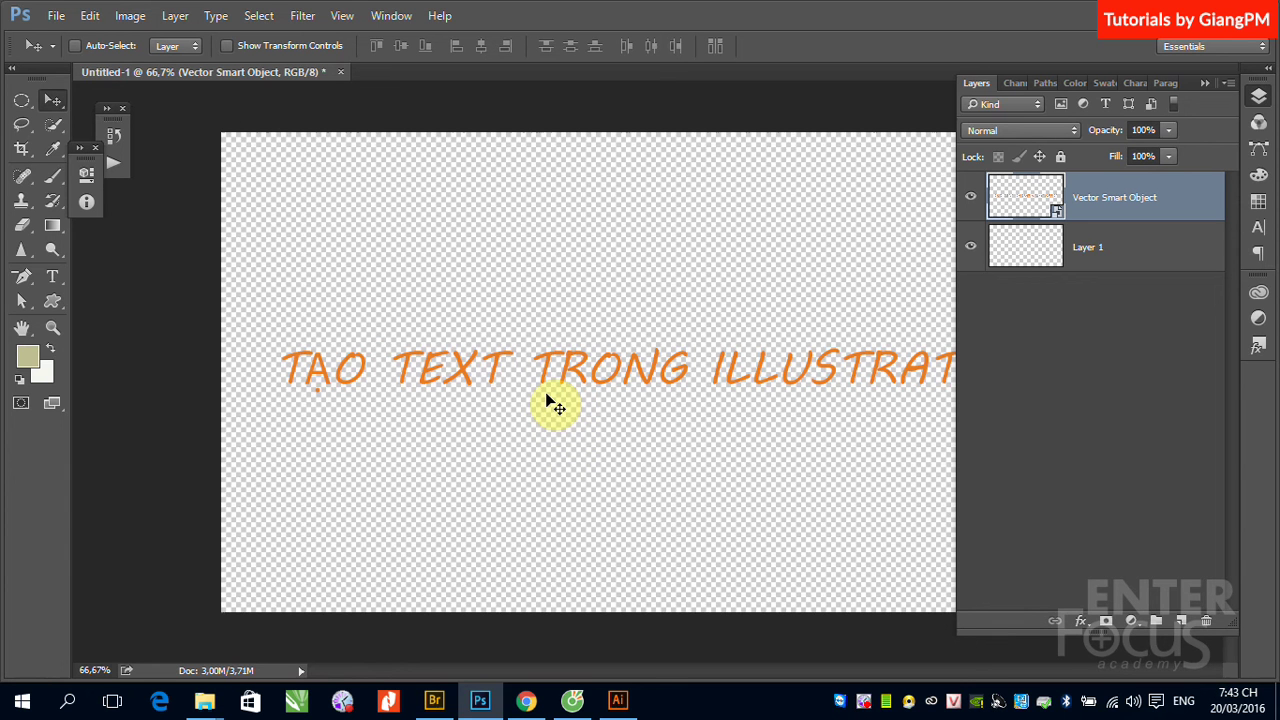
Step: Return to Illustrator's link.ai and select the placed 11-flat-heroes.jpg superhero image
click(618, 700)
click(998, 364)
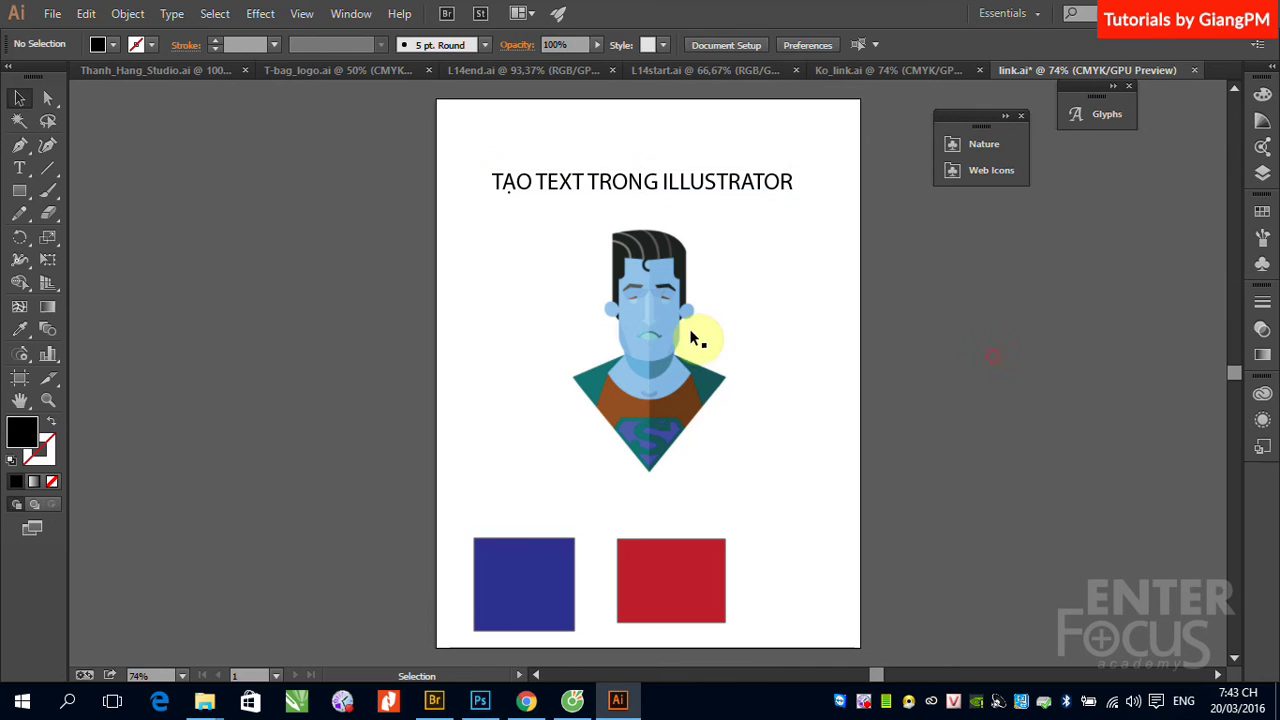
click(648, 295)
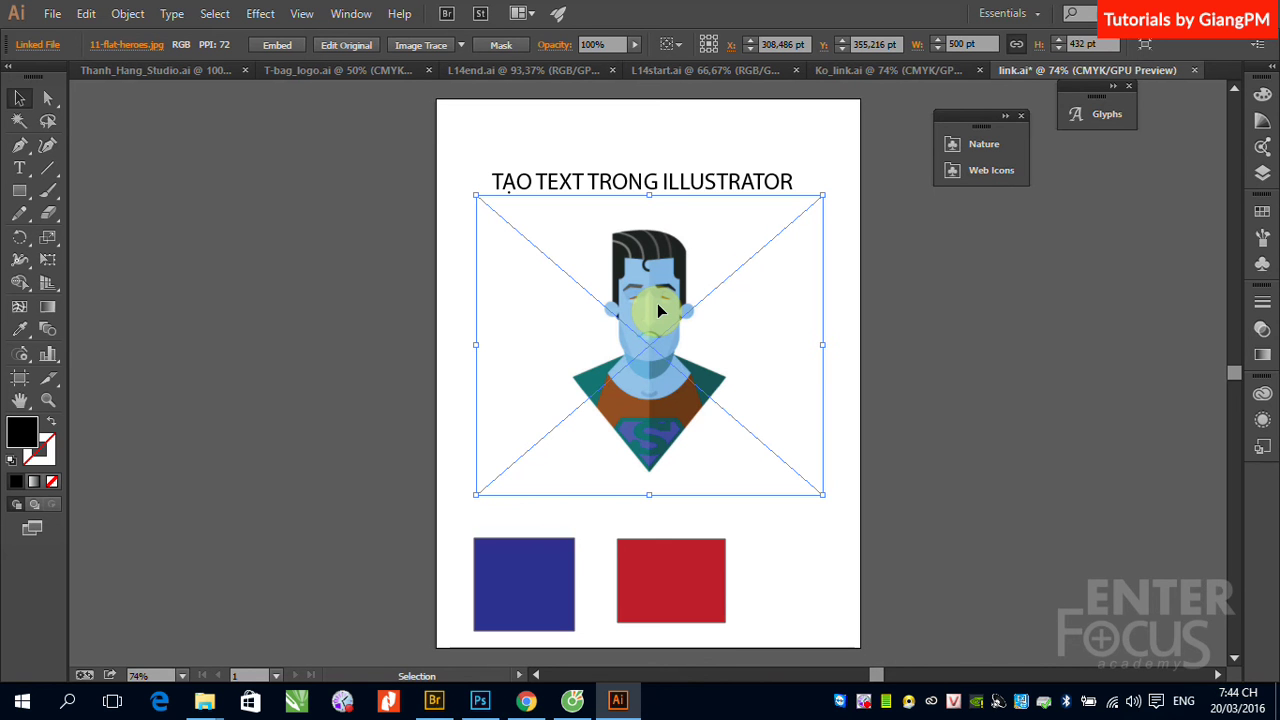
click(980, 371)
click(655, 320)
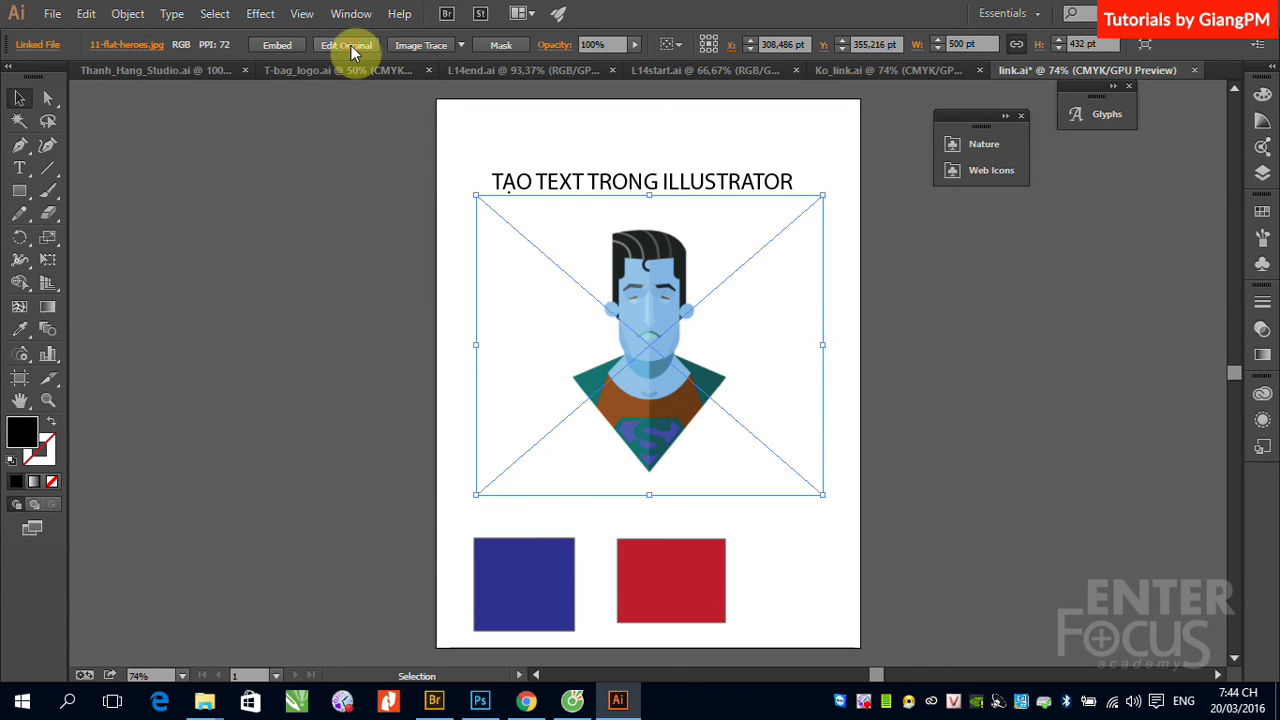
click(351, 52)
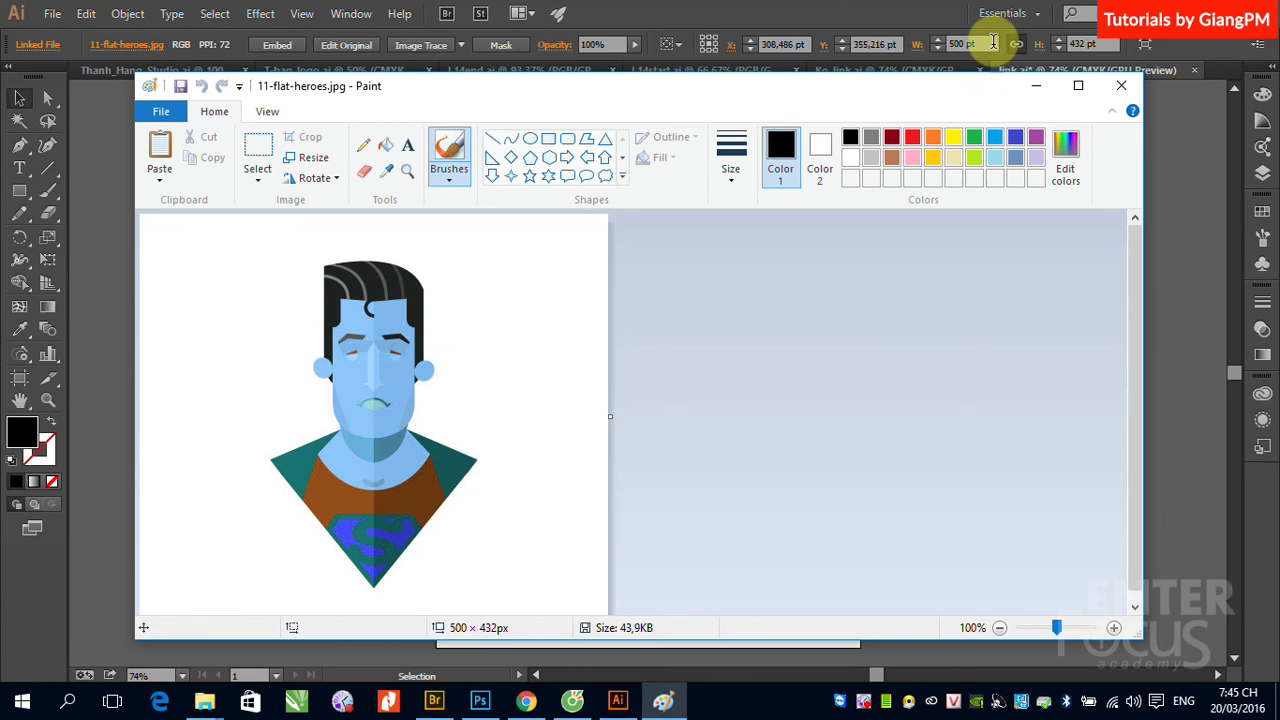
click(1121, 85)
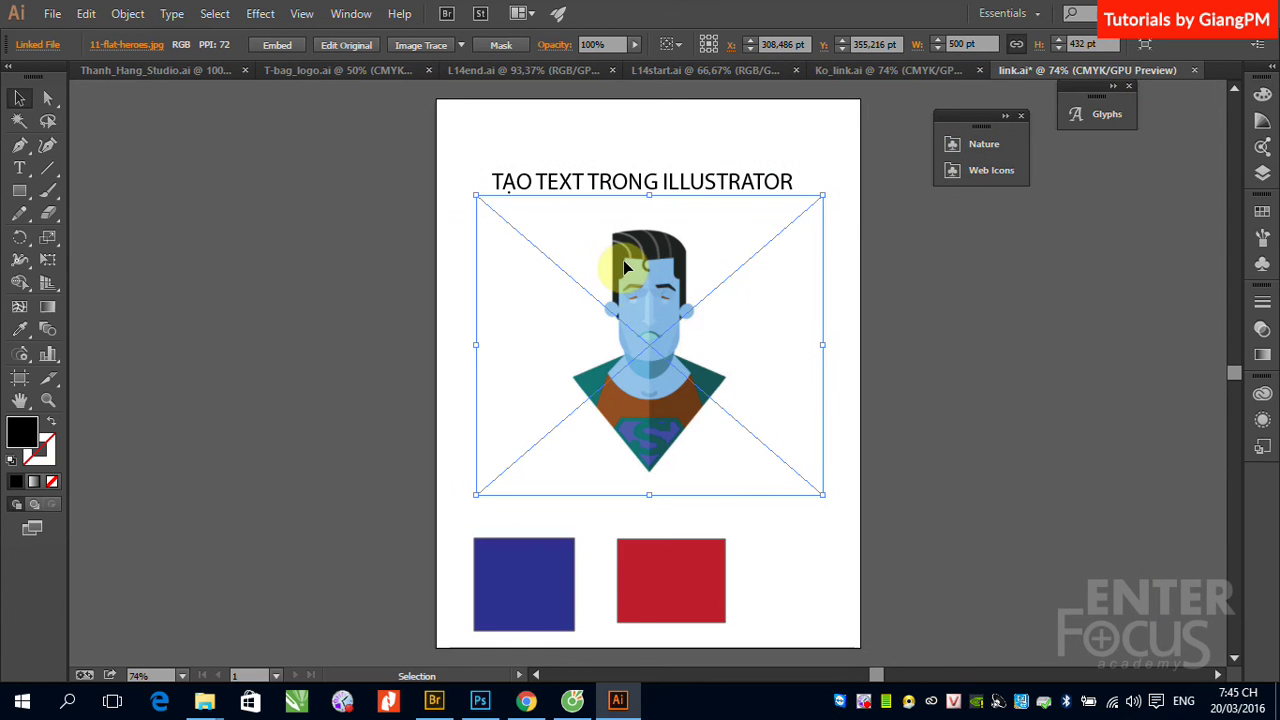
right_click(651, 298)
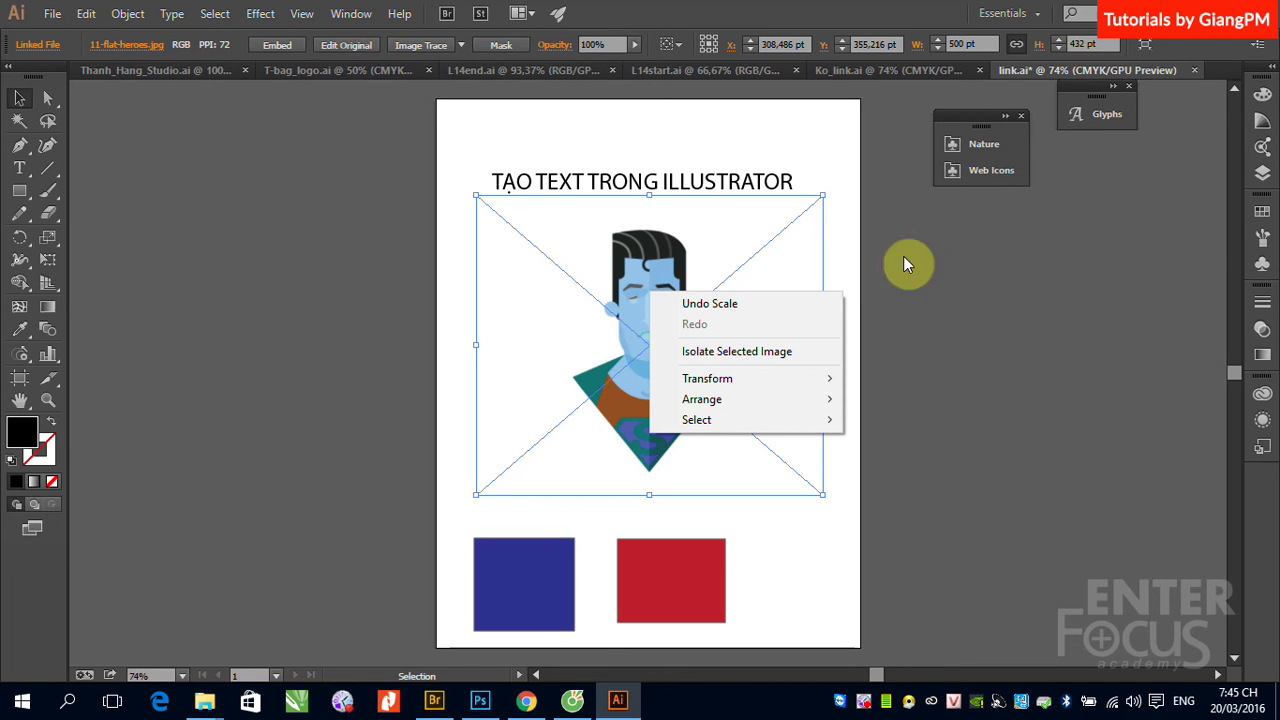
click(1043, 296)
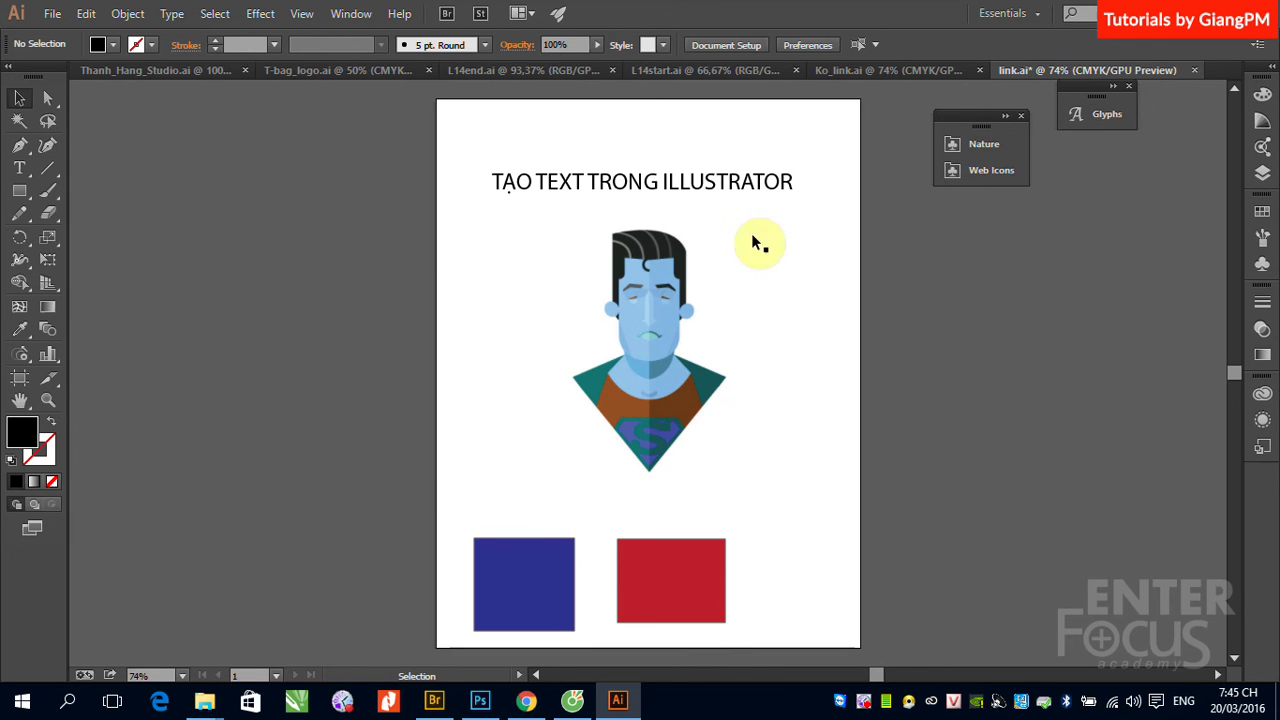
click(648, 255)
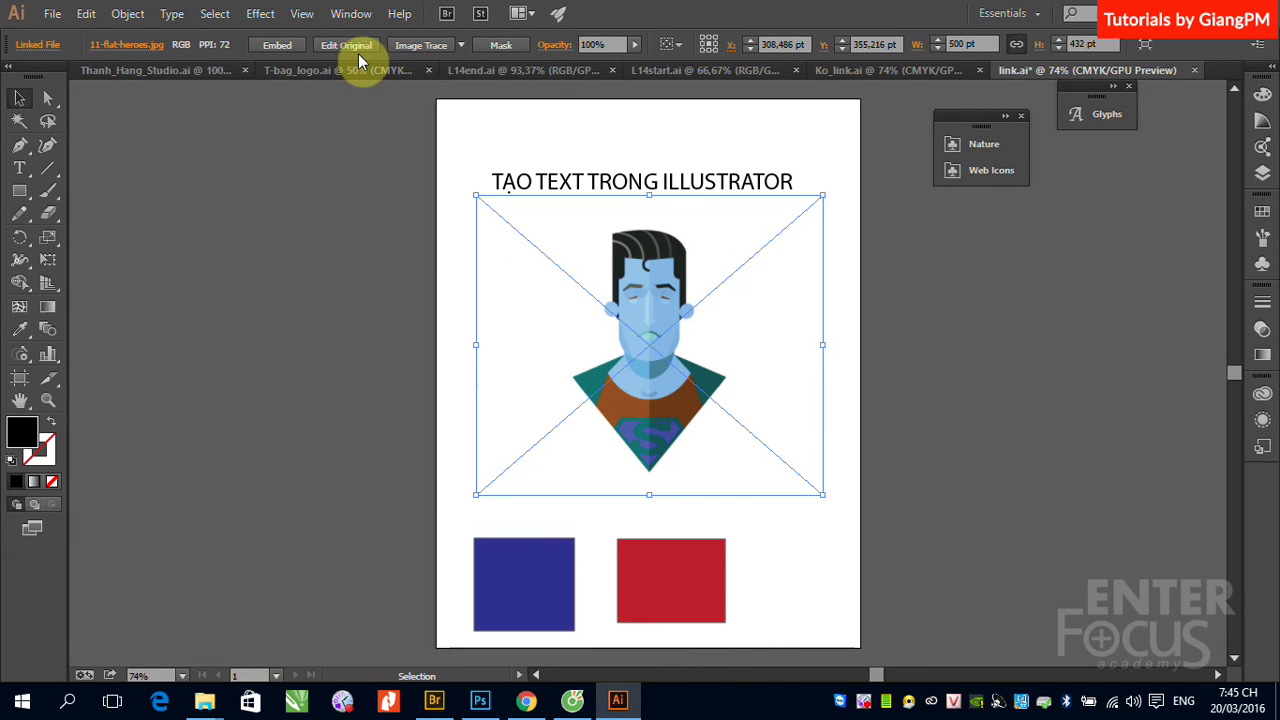